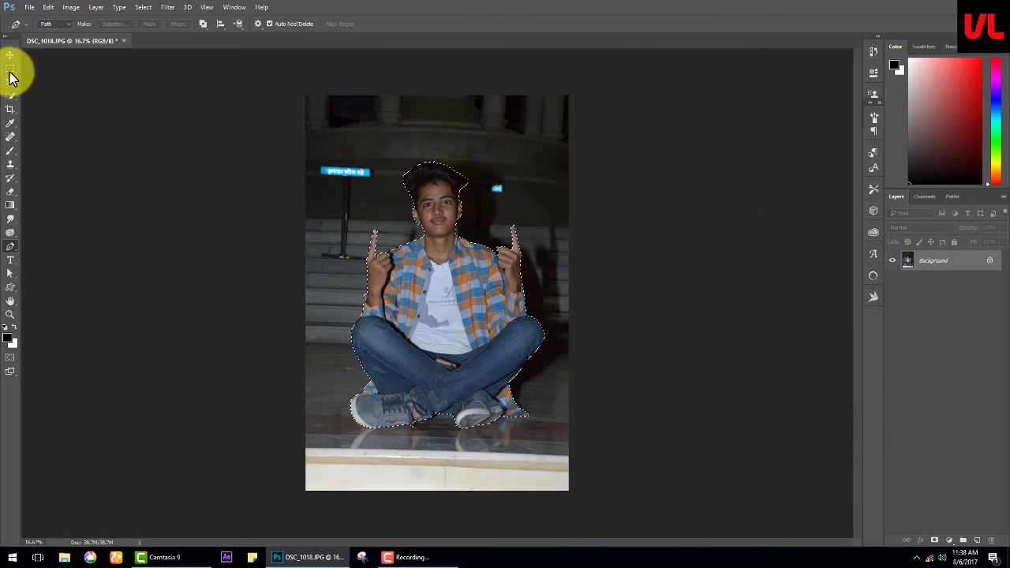
- Bring up the context menu on the selected seated man
left_click(10, 68)
right_click(457, 300)
- Copy the man to Layer 1 and open road-clouds-street-path.jpg from the street folder
left_click(485, 362)
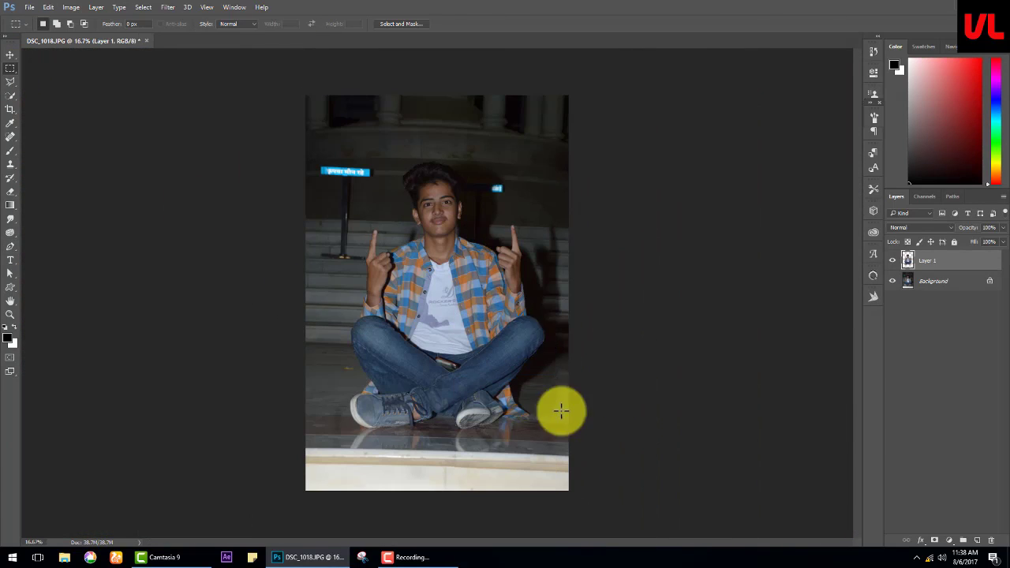
left_click(30, 7)
left_click(45, 33)
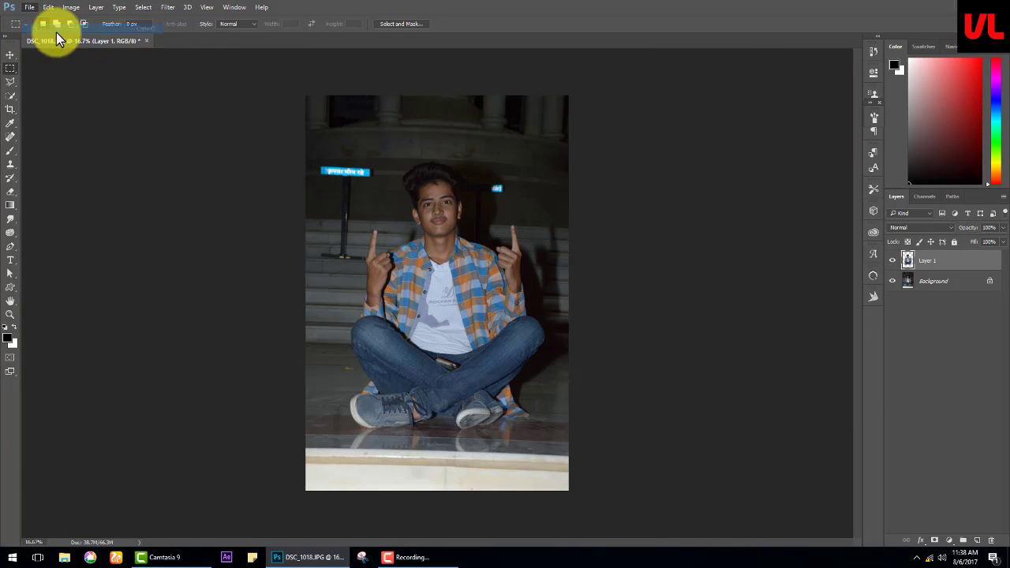
left_click(47, 331)
double_click(232, 77)
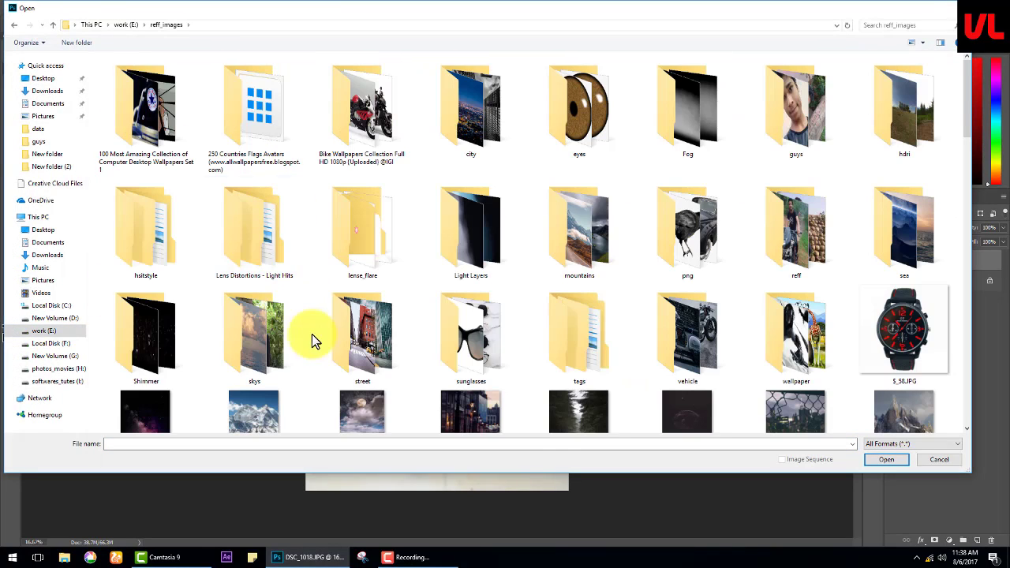
double_click(382, 338)
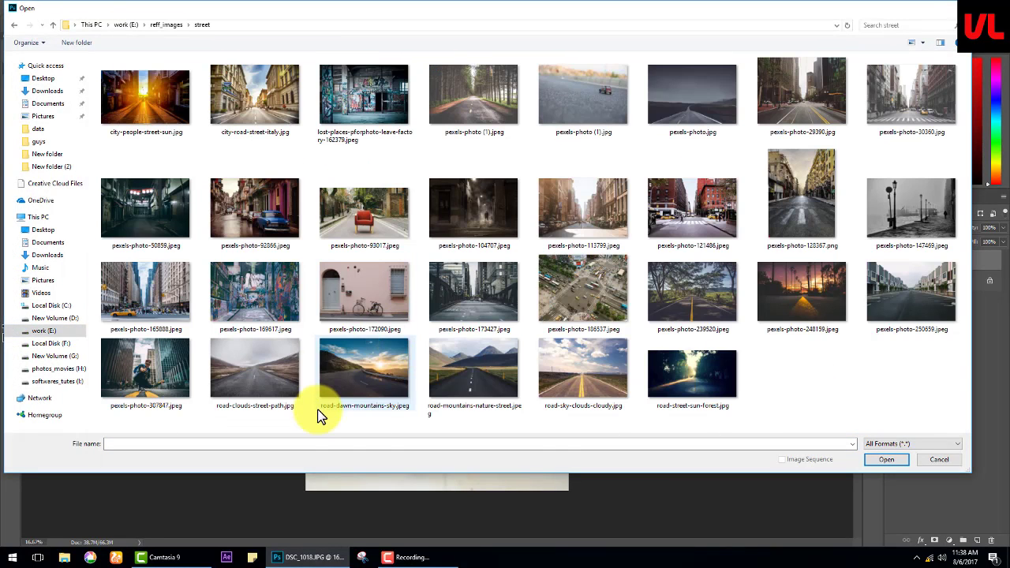
left_click(266, 357)
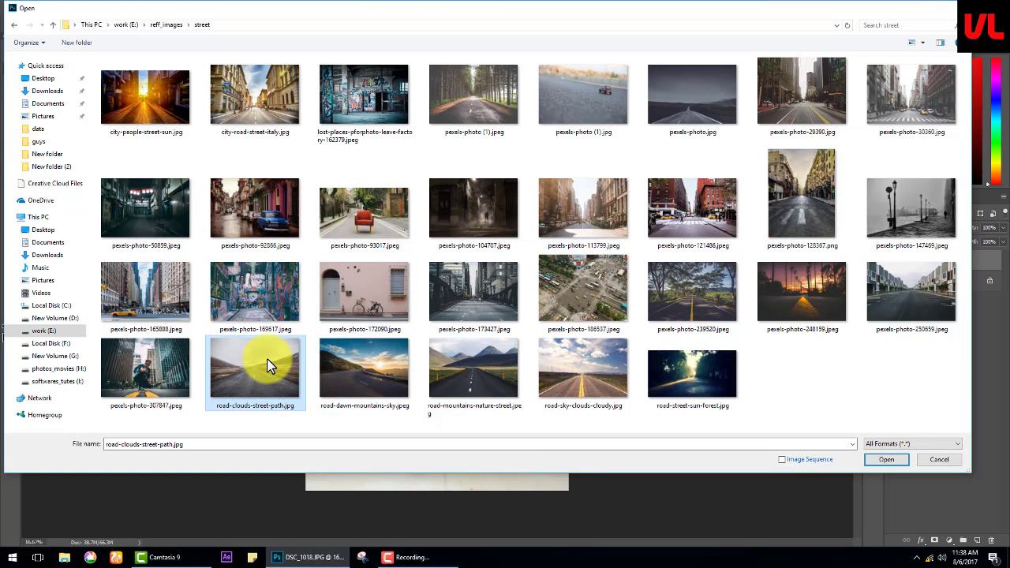
left_click(889, 461)
- Drag the man into the road photo and convert his layer to a Smart Object
left_click_drag(97, 36, 119, 108)
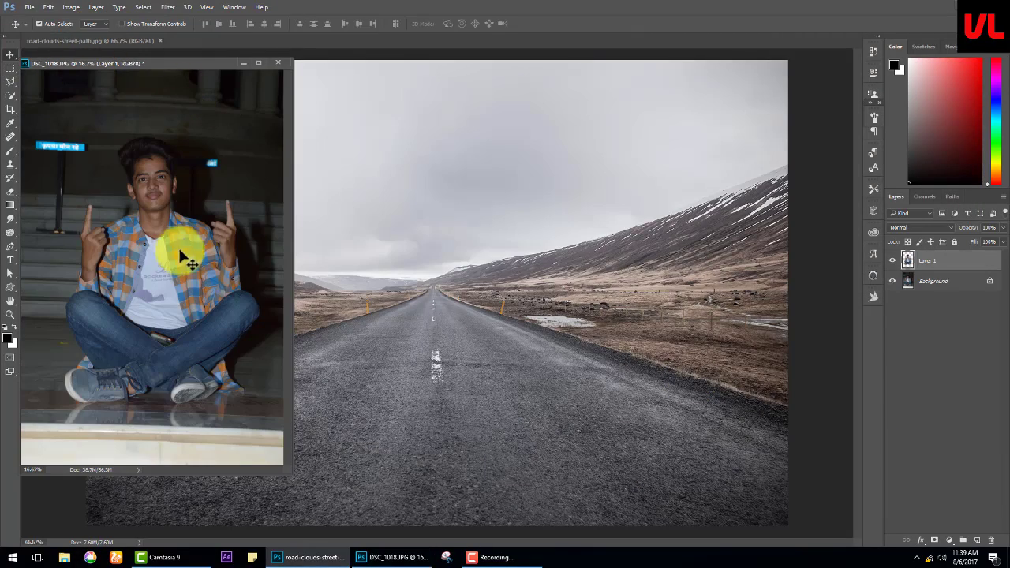
left_click_drag(186, 260, 395, 198)
left_click(244, 63)
right_click(925, 259)
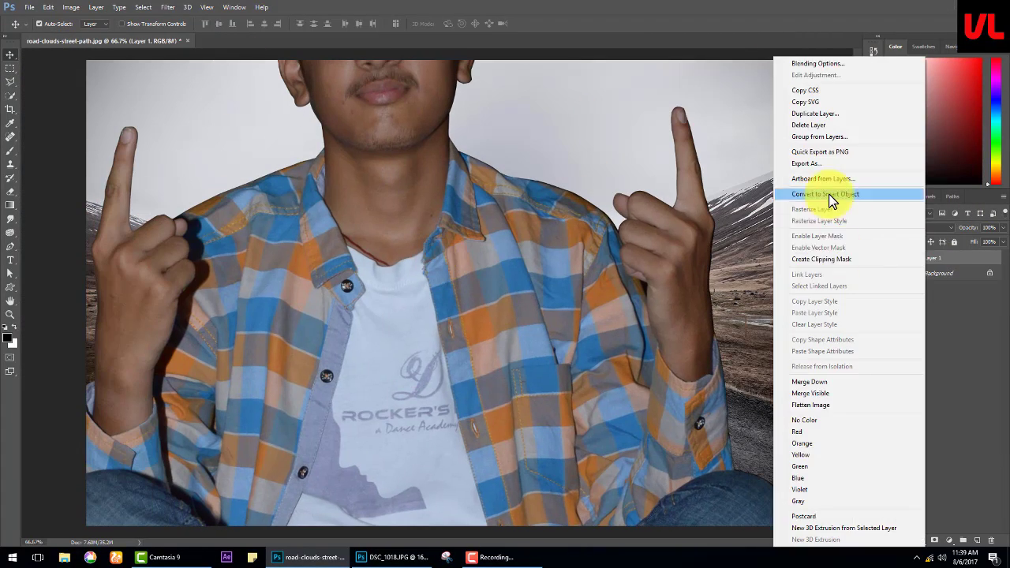
left_click(825, 194)
- Scale the man down, centre him above the road, and add an empty layer beneath him
key("ctrl+t")
left_click_drag(474, 169, 745, 147)
left_click_drag(473, 316, 354, 442)
mouse_move(586, 368)
left_mouse_down()
mouse_move(657, 168)
mouse_move(542, 286)
left_mouse_up()
left_click_drag(445, 388, 435, 189)
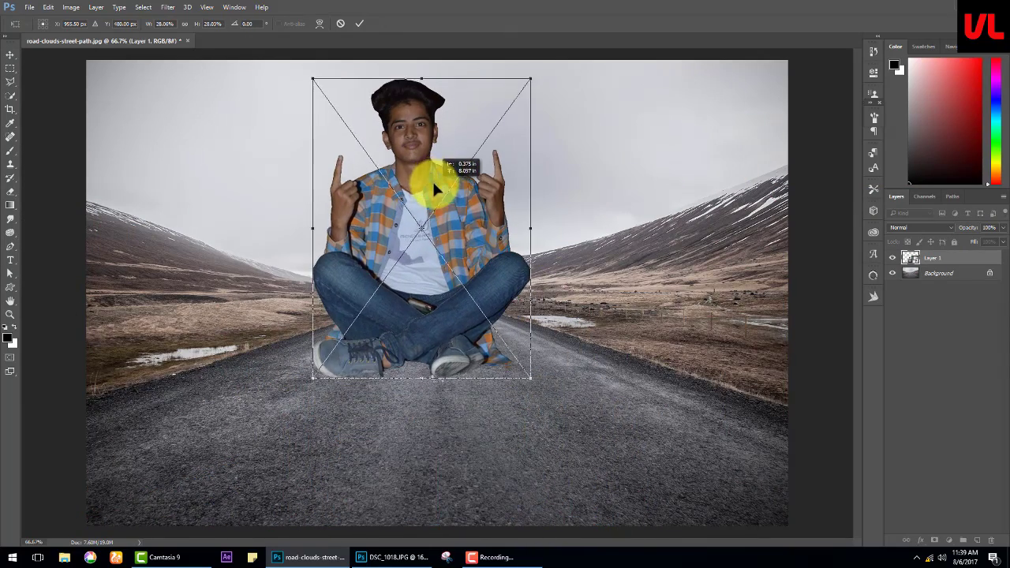
left_click_drag(530, 79, 491, 124)
mouse_move(445, 198)
left_mouse_down()
mouse_move(459, 184)
mouse_move(460, 195)
left_mouse_up()
key("Return")
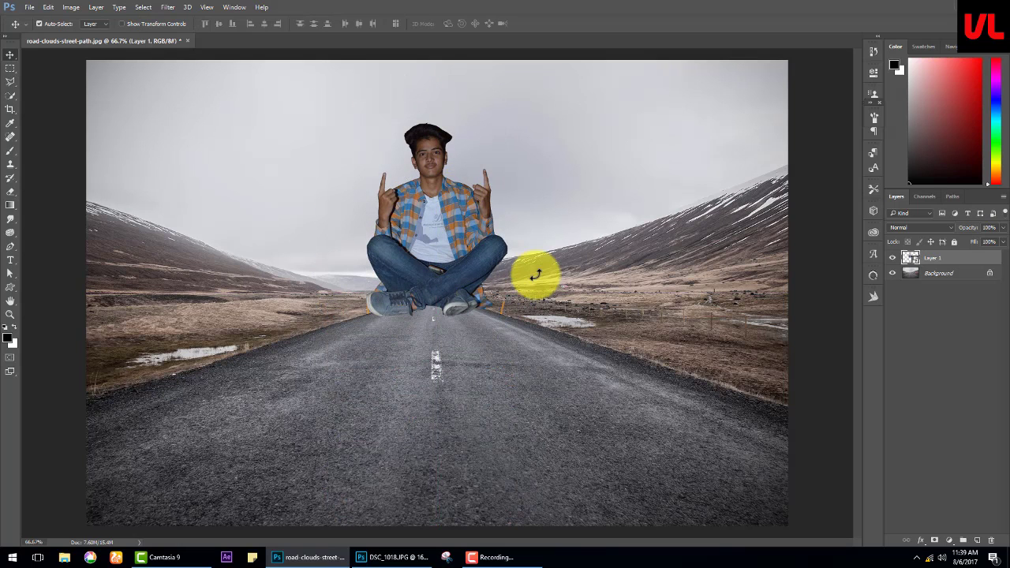
left_click(934, 273)
key("ctrl+shift+alt+n")
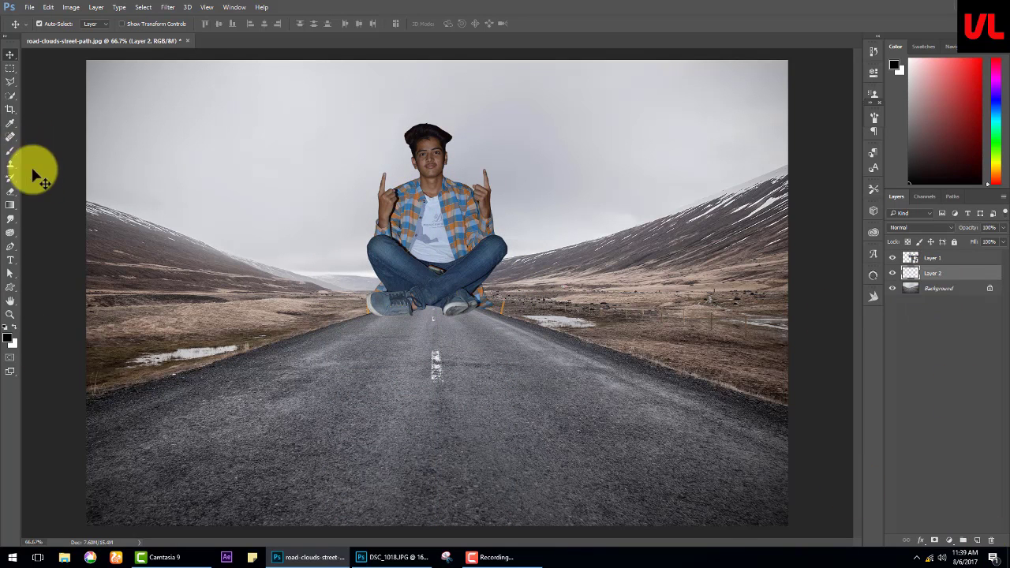
- Paint a soft 27% opacity brush shadow on the road under the man
key("b")
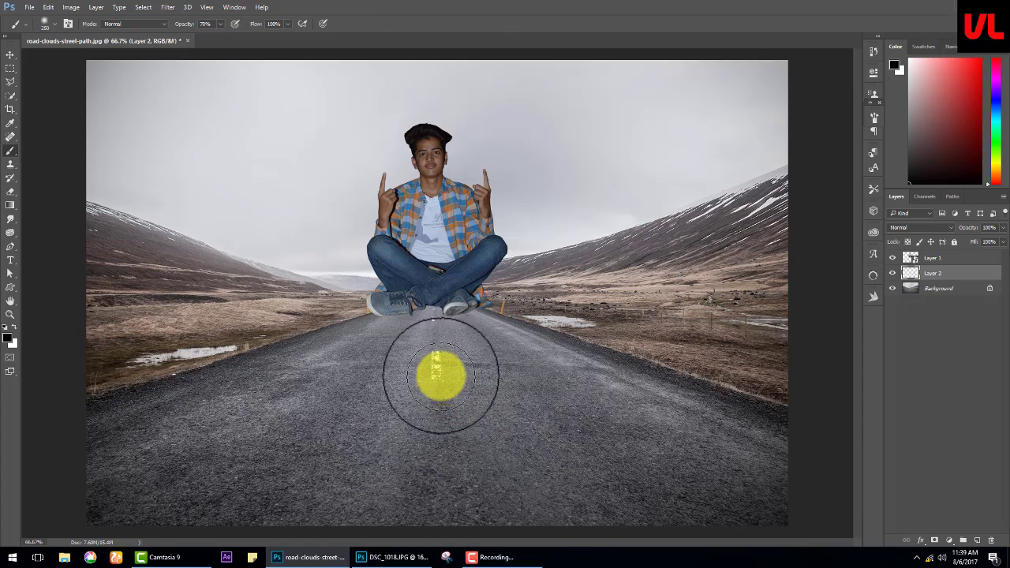
left_click_drag(192, 23, 178, 23)
left_click_drag(442, 387, 474, 386)
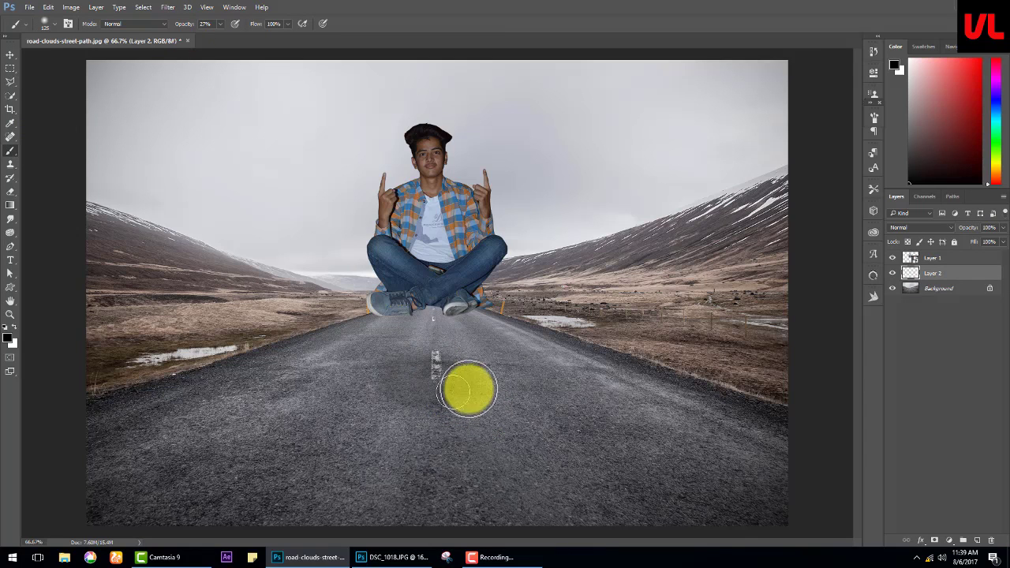
left_click_drag(406, 384, 501, 405)
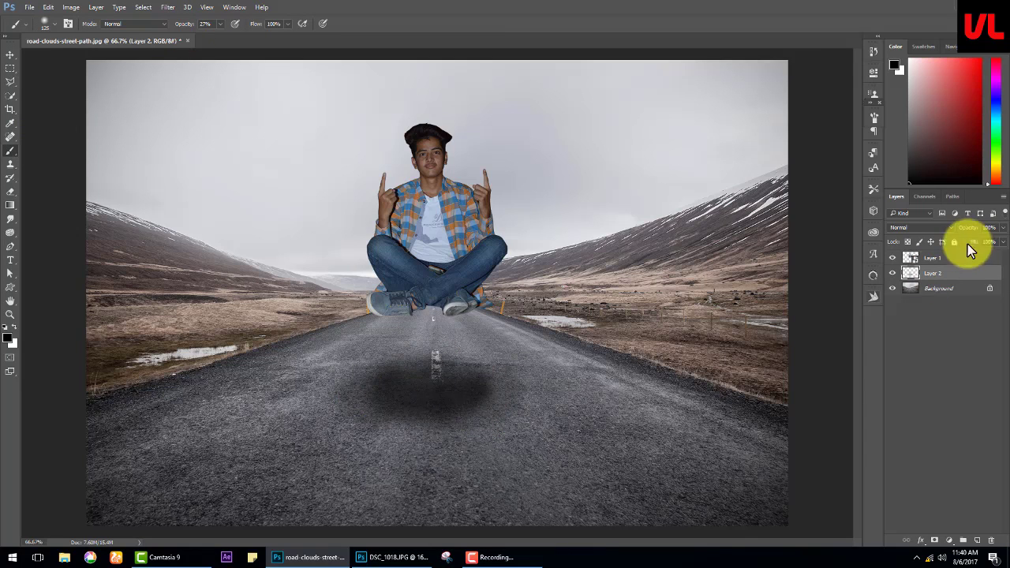
left_click_drag(968, 227, 914, 292)
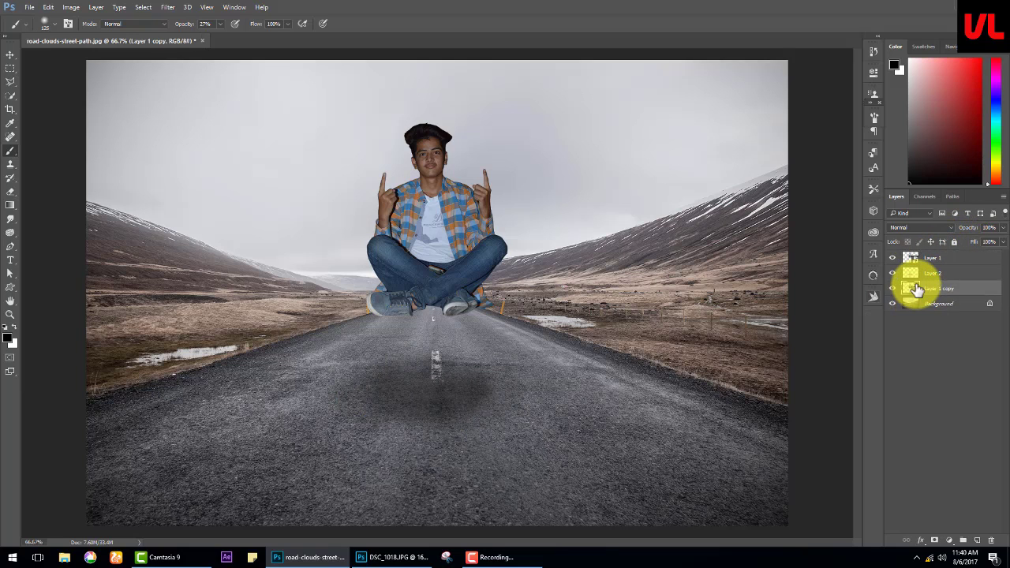
- Duplicate the man and distort the copy into a flattened shape below him
right_click(917, 289)
key("Escape")
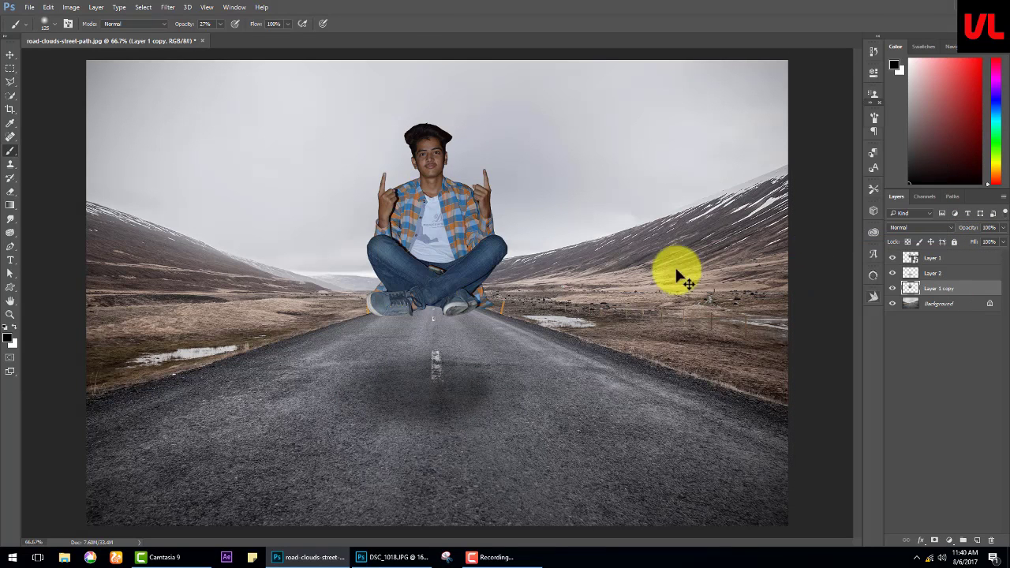
key("ctrl+t")
left_click_drag(451, 237, 451, 320)
left_click_drag(507, 221, 492, 309)
right_click(498, 249)
left_click(530, 323)
left_click_drag(368, 255, 367, 334)
mouse_move(501, 314)
left_mouse_down()
mouse_move(496, 334)
mouse_move(505, 335)
left_mouse_up()
key("Return")
- Fill the flattened copy with black, Gaussian-blur it, and lower its opacity
key("b")
left_click(907, 289, "ctrl")
key("alt+BackSpace")
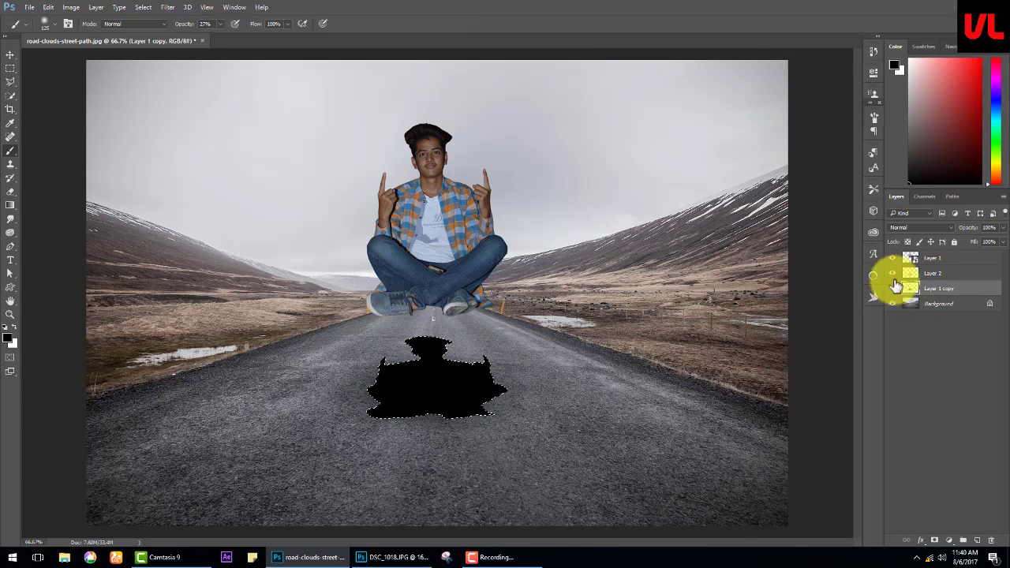
left_click(167, 7)
left_click(342, 164)
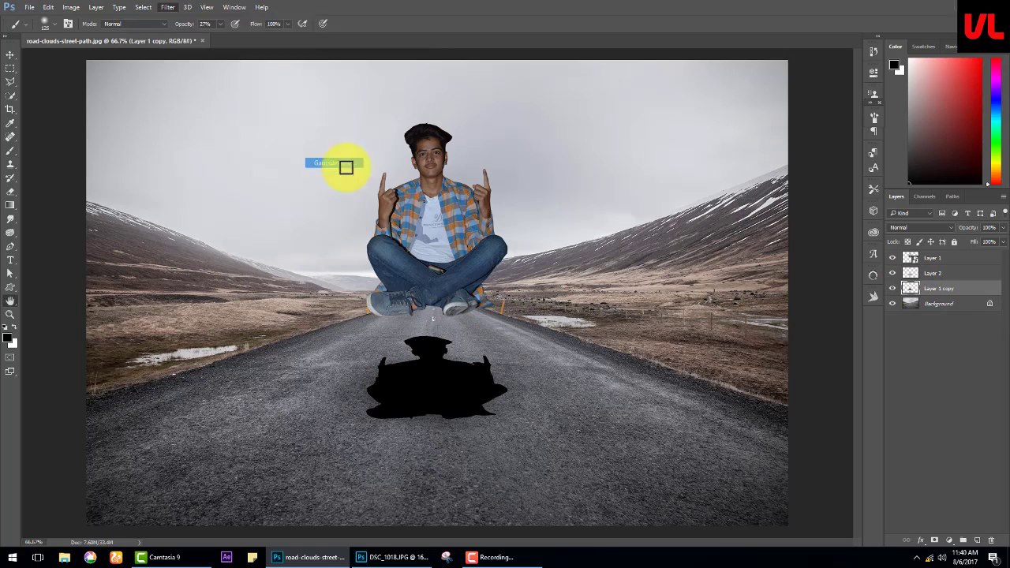
left_click_drag(734, 426, 755, 432)
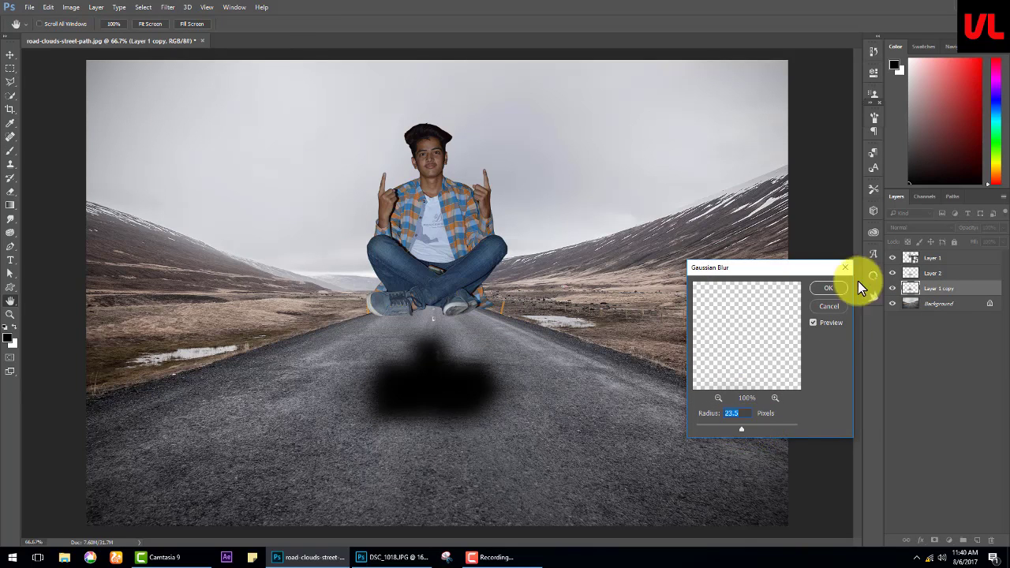
left_click(829, 288)
left_click_drag(965, 228, 942, 239)
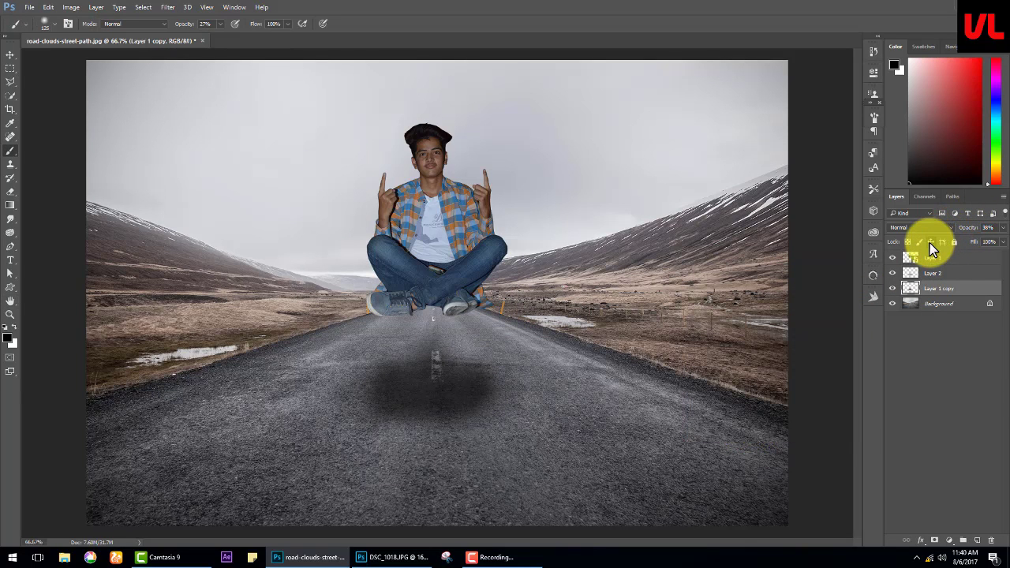
left_click(11, 54)
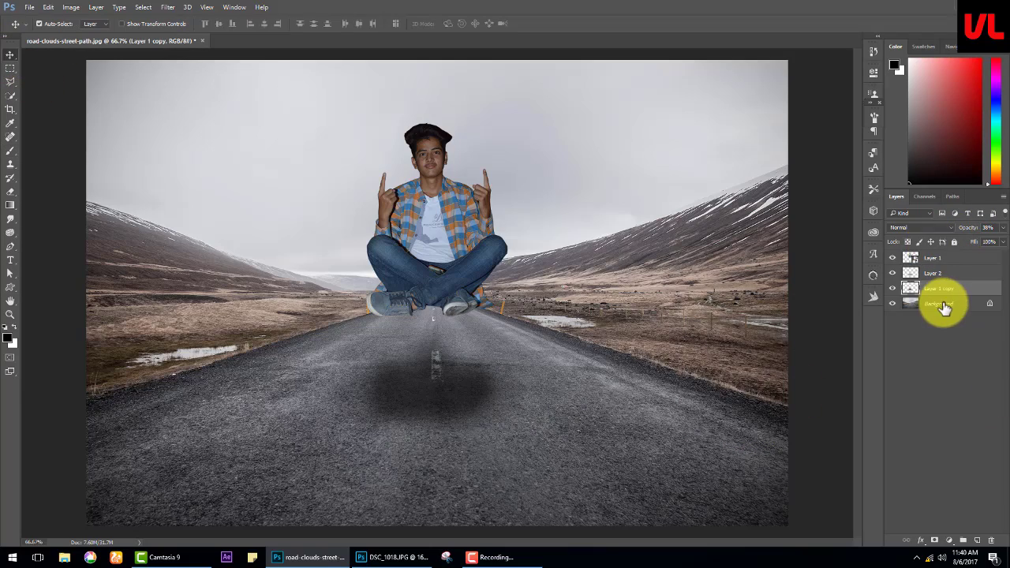
- Hide the man and shadow layers and place the linked Sunset-Sky-Background-Wallpaper image from the skys folder
left_click(945, 306)
left_click_drag(893, 288, 893, 258)
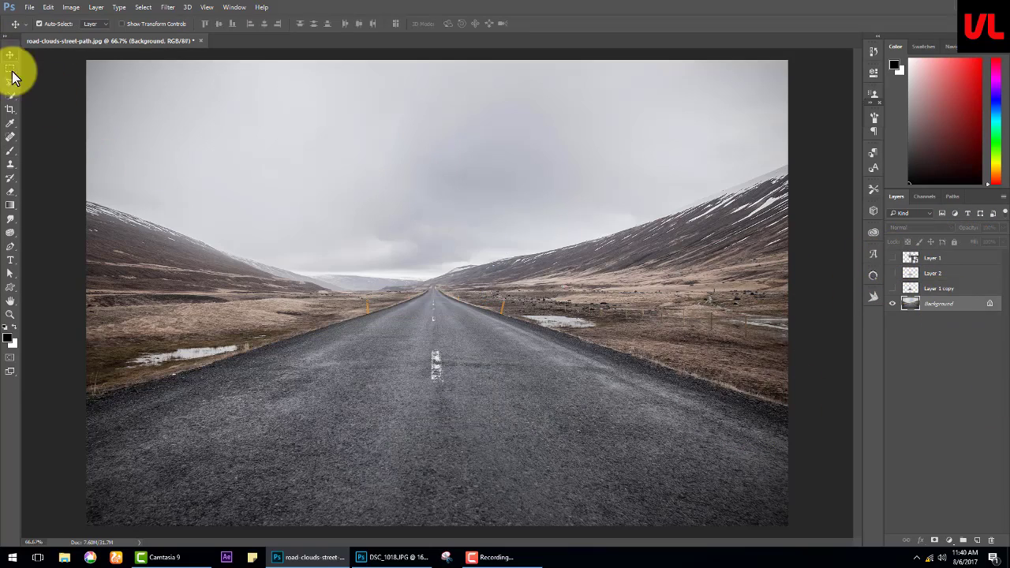
left_click(30, 8)
left_click(68, 207)
left_click(167, 24)
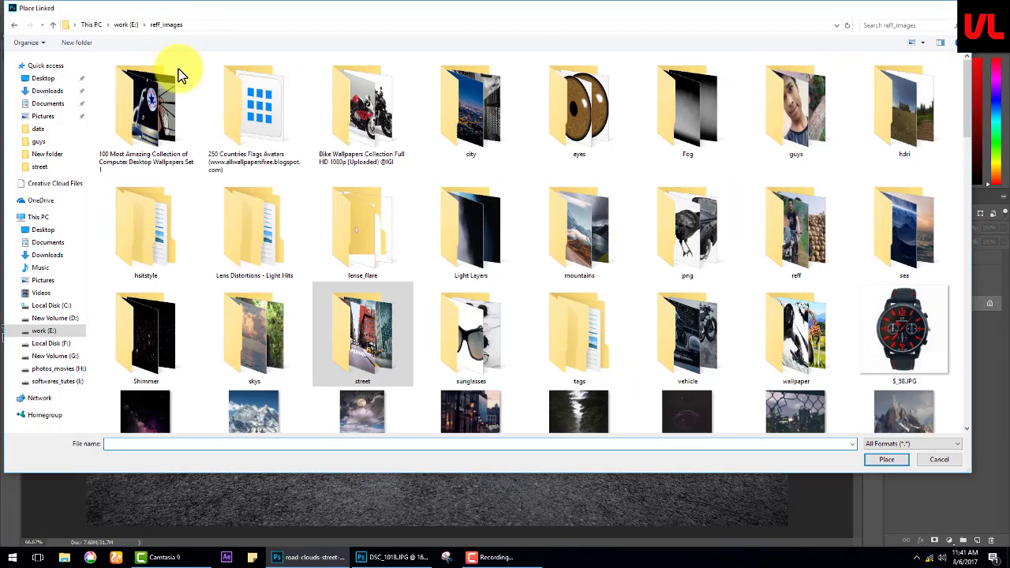
double_click(252, 326)
scroll(322, 170, "down", 2)
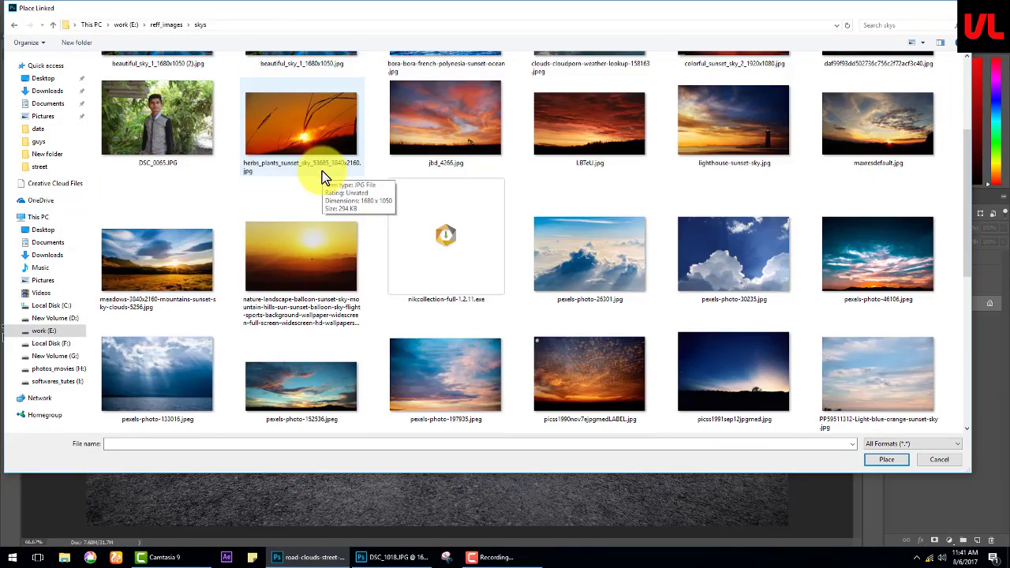
scroll(322, 175, "down", 5)
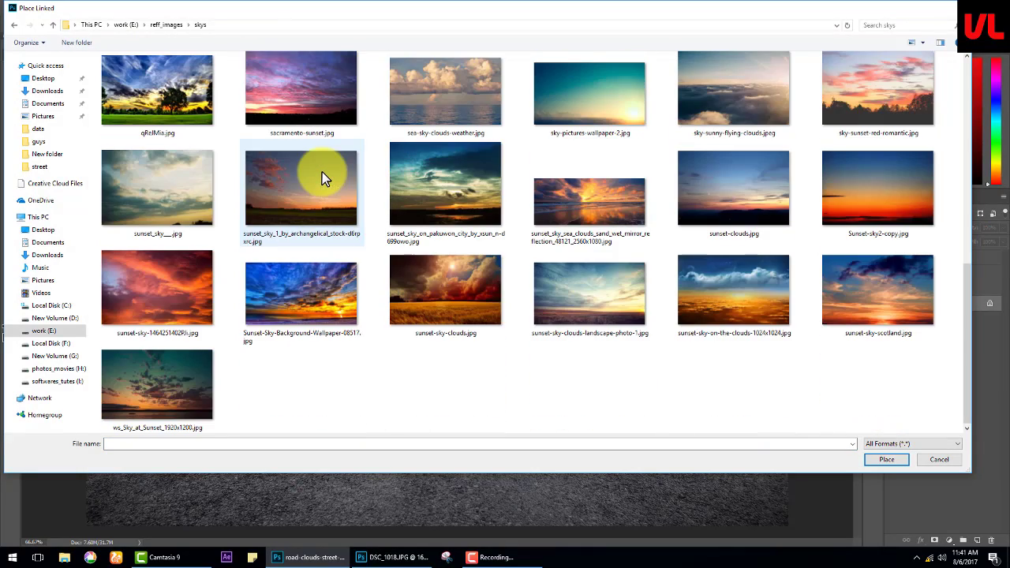
double_click(311, 298)
- Stretch the sunset image to canvas width over the sky area
left_click_drag(423, 242, 338, 150)
left_click_drag(586, 335, 751, 514)
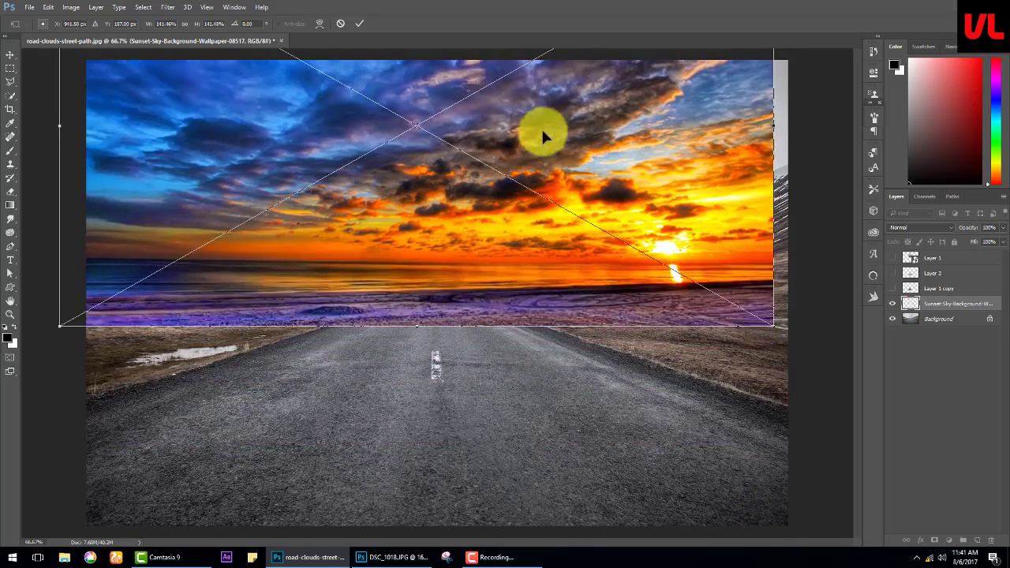
mouse_move(541, 131)
left_mouse_down()
mouse_move(507, 239)
mouse_move(517, 245)
left_mouse_up()
key("Return")
- Hide the sunset layer and unlock the road background layer
left_click(894, 305)
left_click(939, 319)
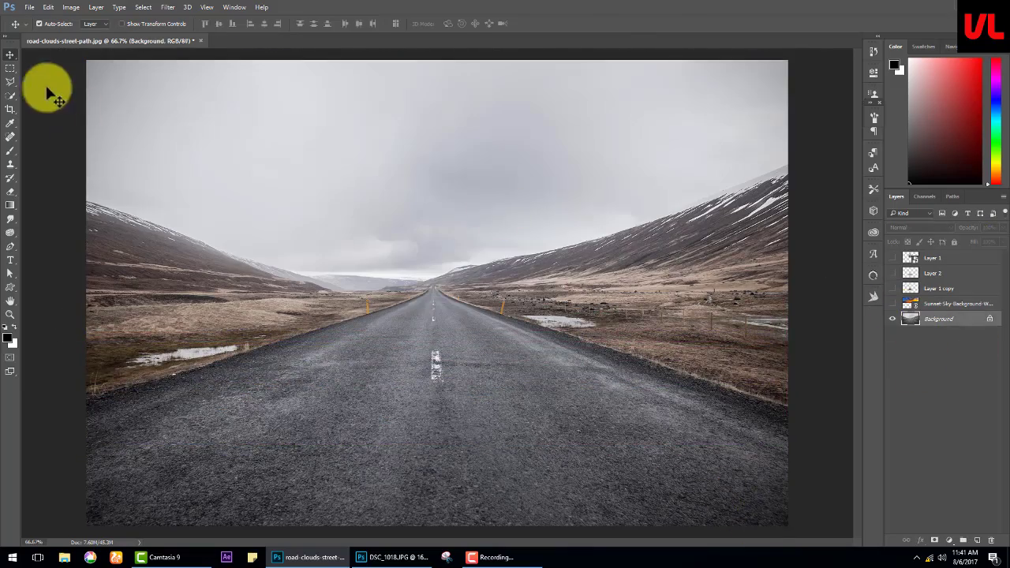
left_click(11, 95)
left_click(853, 309)
left_click(509, 210)
left_click(920, 322)
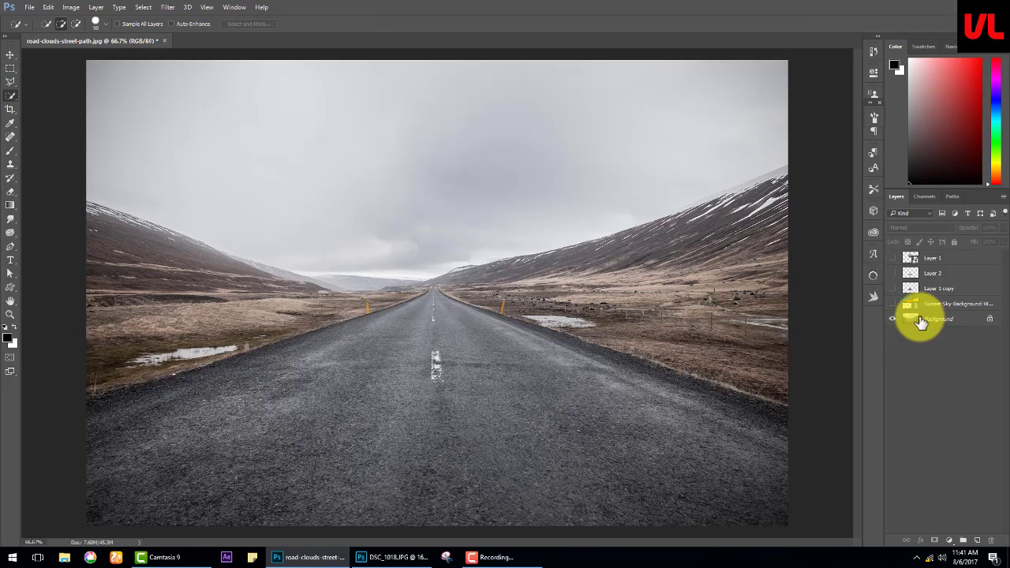
key("v")
double_click(992, 325)
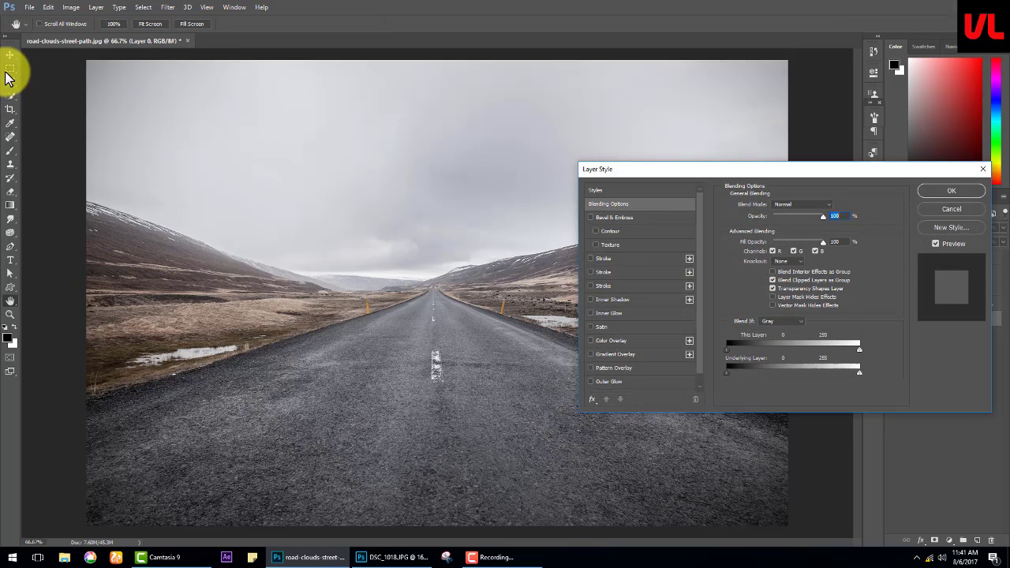
left_click(960, 214)
- Quick-select the grey sky and mask the sunset layer to that area
left_click(10, 96)
left_click_drag(320, 173, 448, 225)
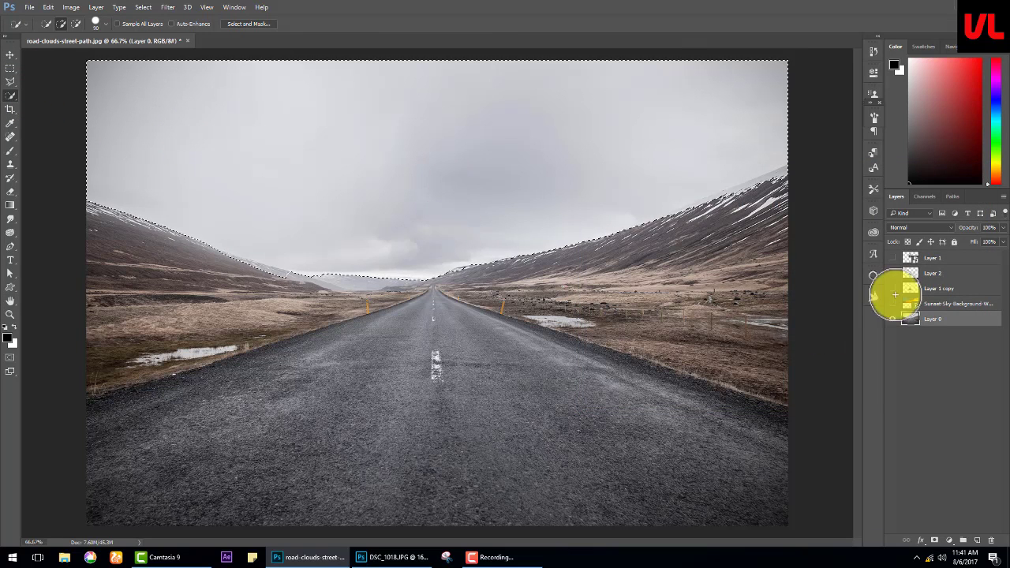
left_click(892, 304)
left_click(934, 540)
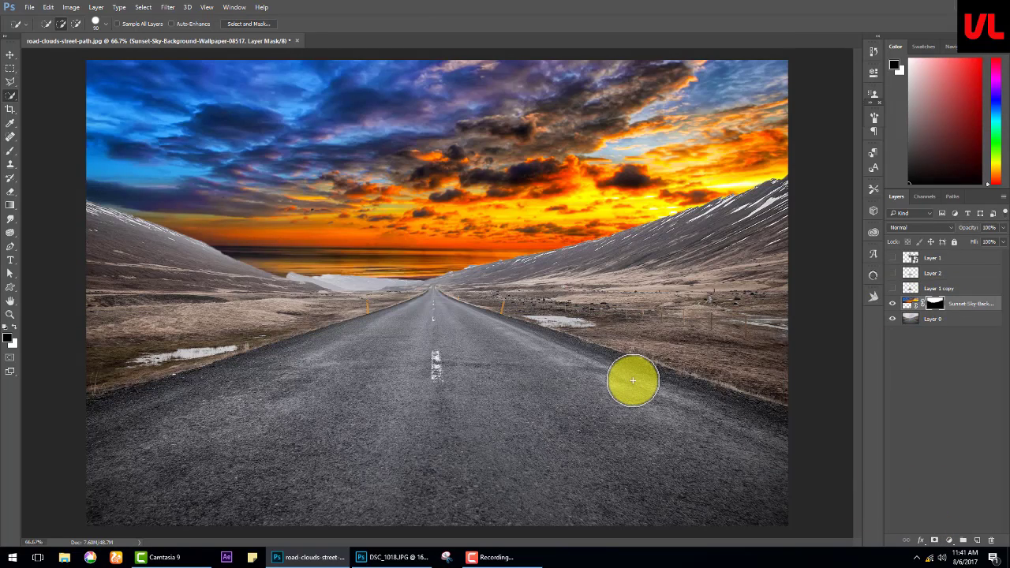
- Enlarge and reposition the sunset sky image within its mask
key("ctrl+minus")
left_click(911, 304)
key("ctrl+t")
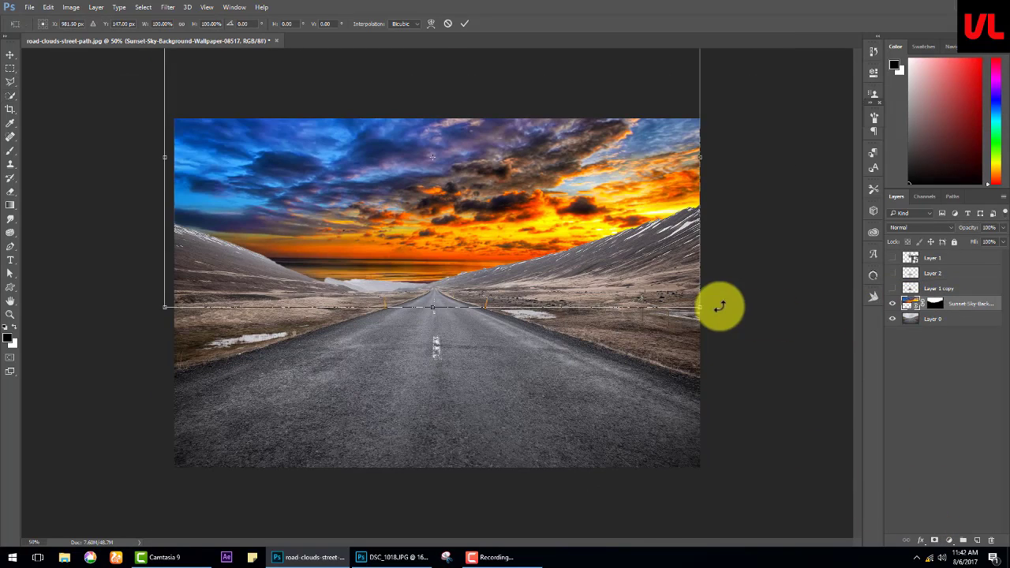
mouse_move(701, 302)
left_mouse_down()
mouse_move(731, 342)
mouse_move(762, 350)
left_mouse_up()
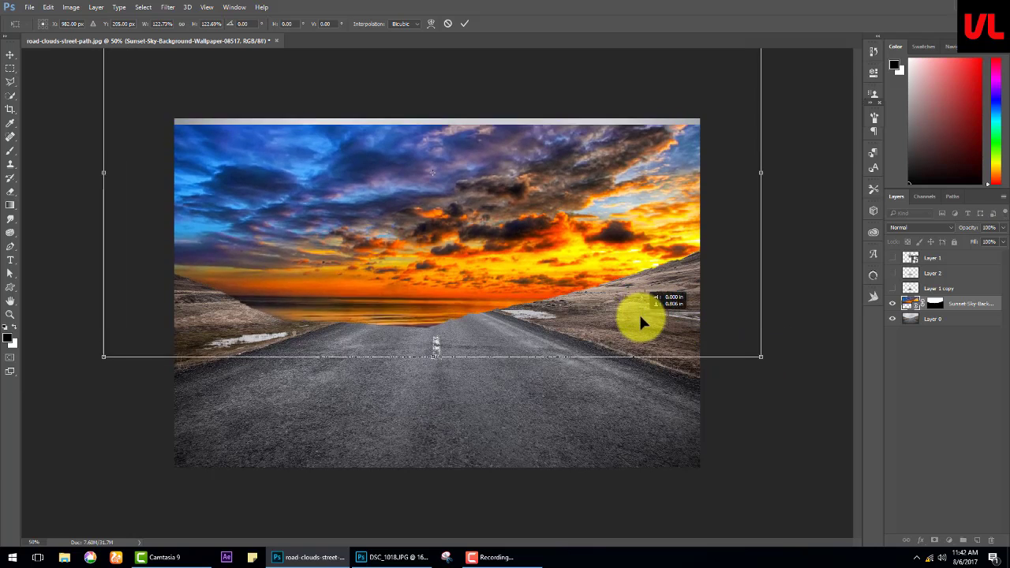
left_click_drag(642, 316, 642, 300)
key("Return")
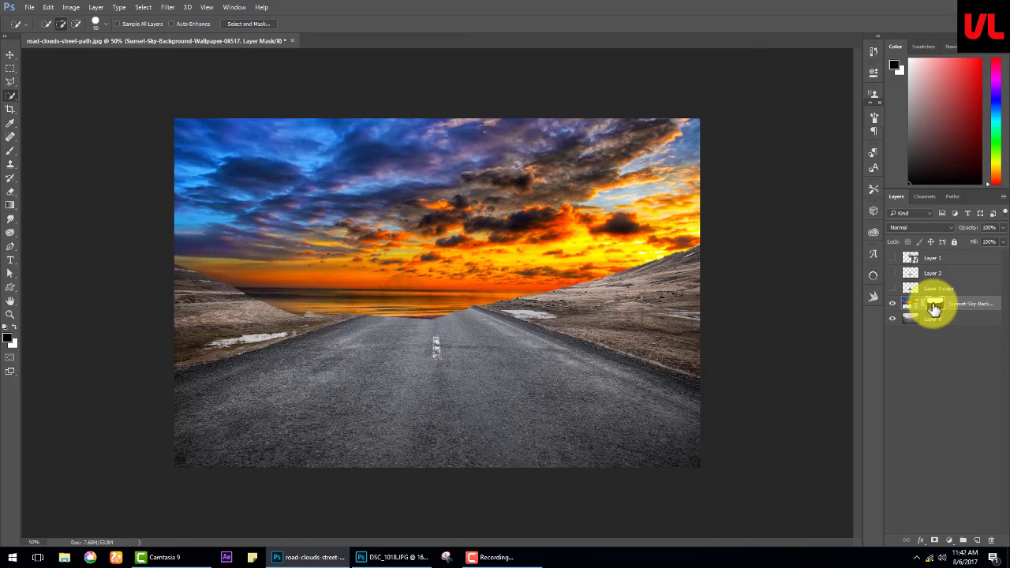
- Brush the sunset mask to reveal horizon mountains, then show the man and shadow again
left_click(10, 150)
left_click_drag(166, 40, 206, 84)
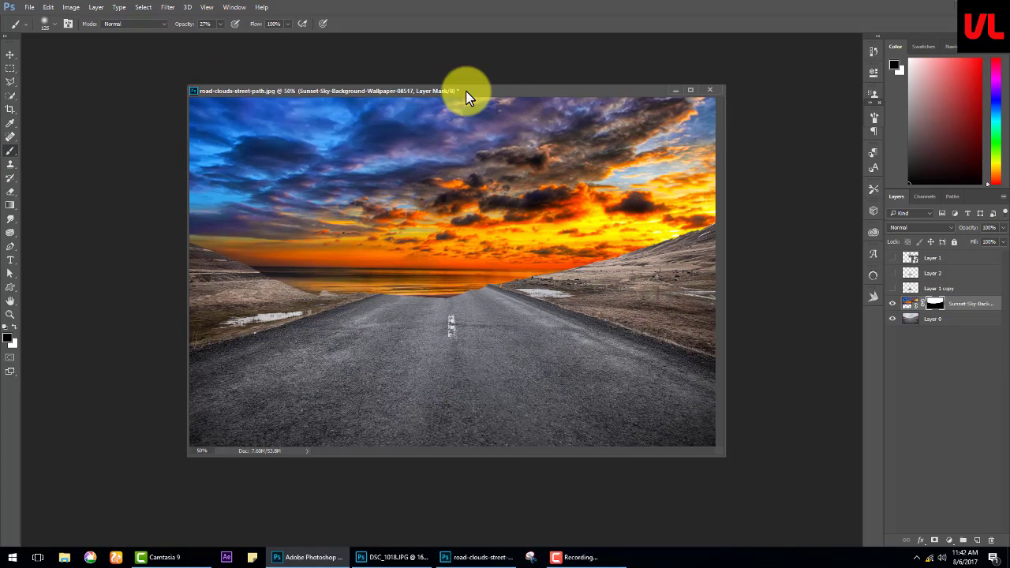
left_click_drag(466, 87, 314, 48)
left_click_drag(565, 412, 825, 546)
mouse_move(175, 264)
left_mouse_down()
mouse_move(316, 334)
mouse_move(582, 311)
mouse_move(694, 232)
mouse_move(413, 298)
mouse_move(113, 210)
left_mouse_up()
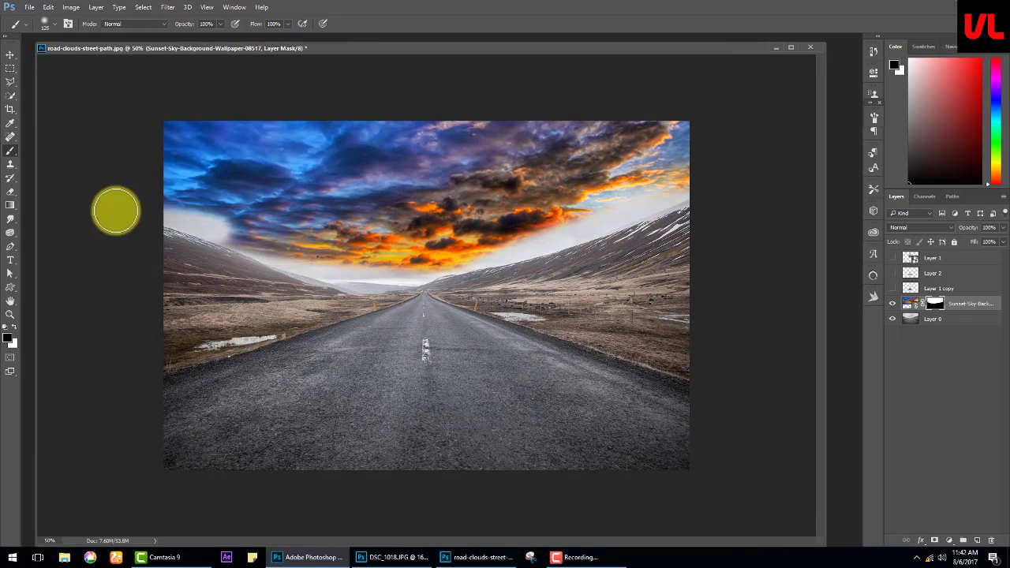
key("x")
left_click_drag(184, 219, 337, 271)
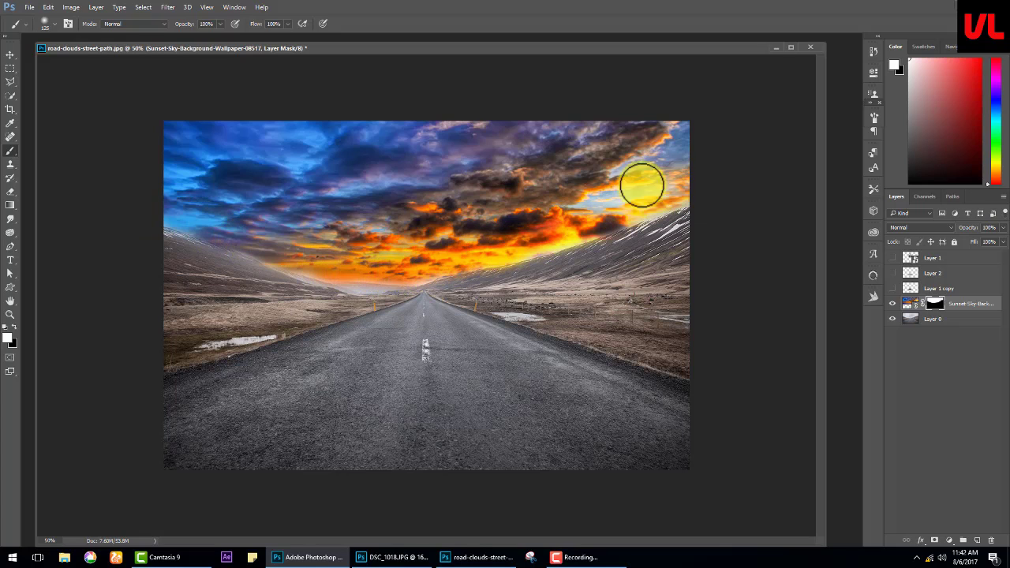
left_click_drag(181, 30, 148, 35)
key("x")
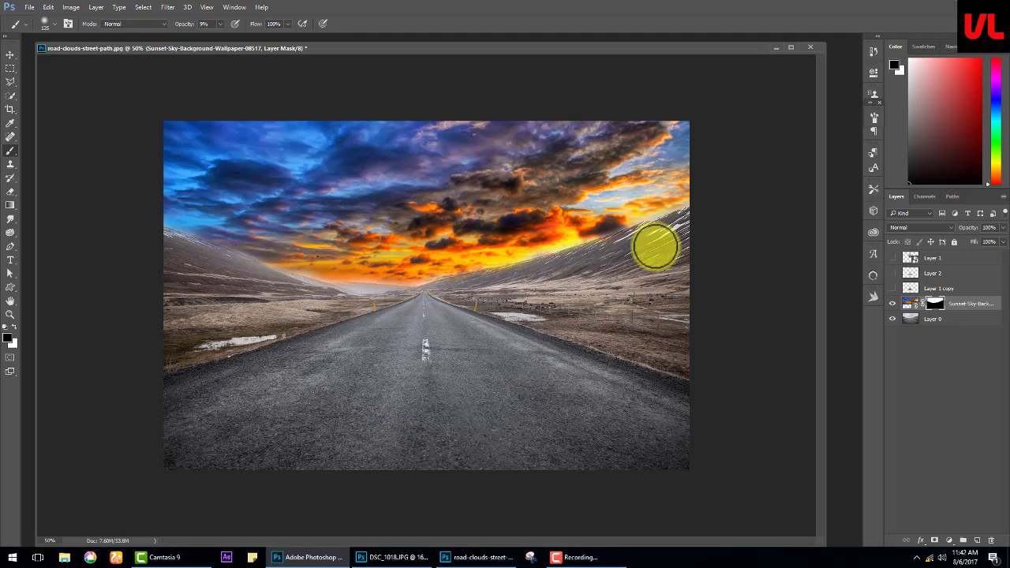
left_click_drag(899, 261, 896, 341)
- Add a Color Balance adjustment above the road, shifting the midtones toward green
left_click(935, 319)
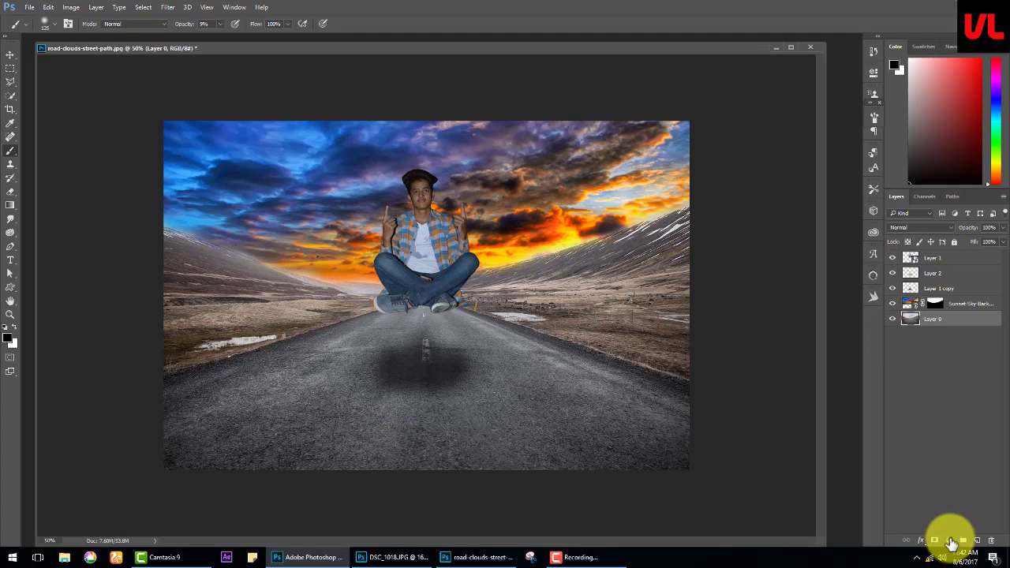
left_click(949, 540)
left_click(945, 428)
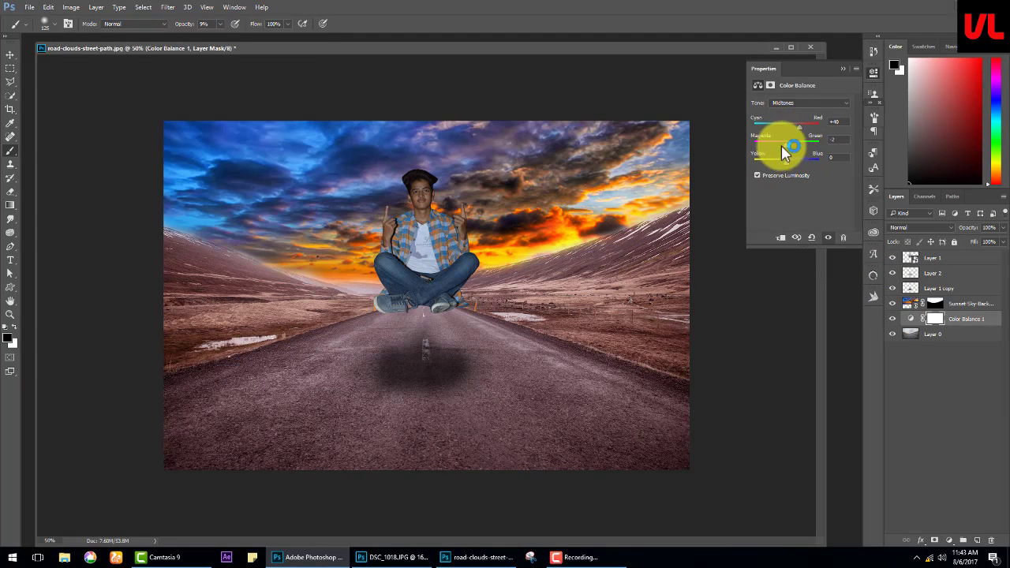
mouse_move(784, 153)
left_mouse_down()
mouse_move(795, 160)
mouse_move(777, 128)
mouse_move(782, 164)
left_mouse_up()
left_click(843, 69)
- Duplicate the road layer, boost its Camera Raw Clarity, and mask it with a 46% brush
left_click(939, 334)
key("ctrl+j")
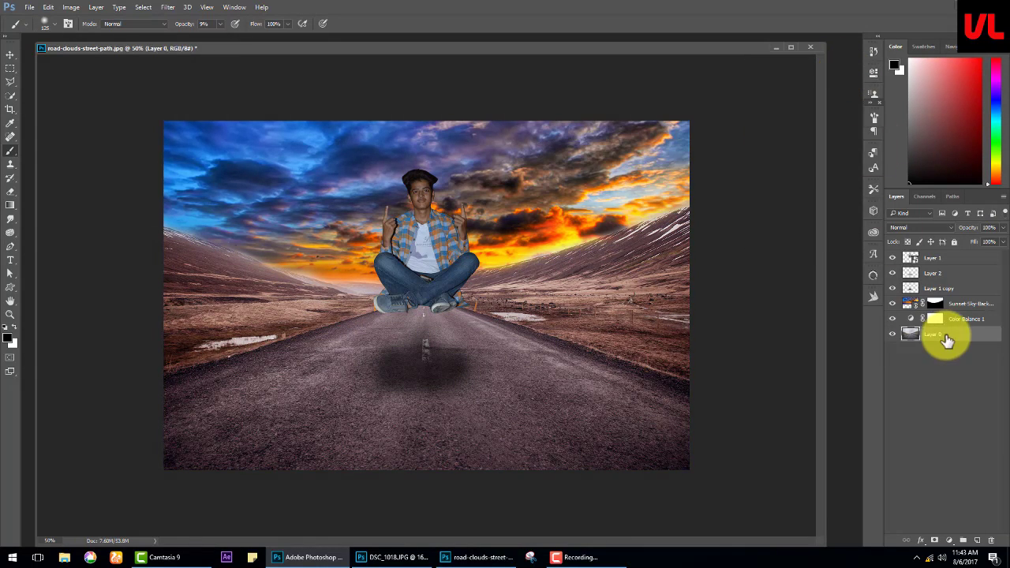
left_click(169, 7)
left_click(230, 70)
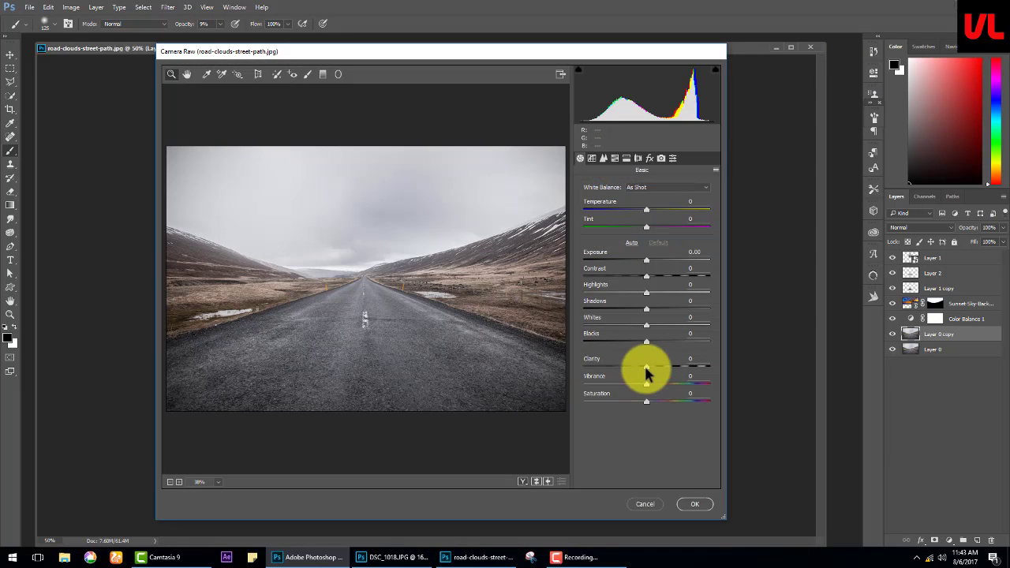
left_click_drag(646, 367, 767, 388)
left_click(694, 503)
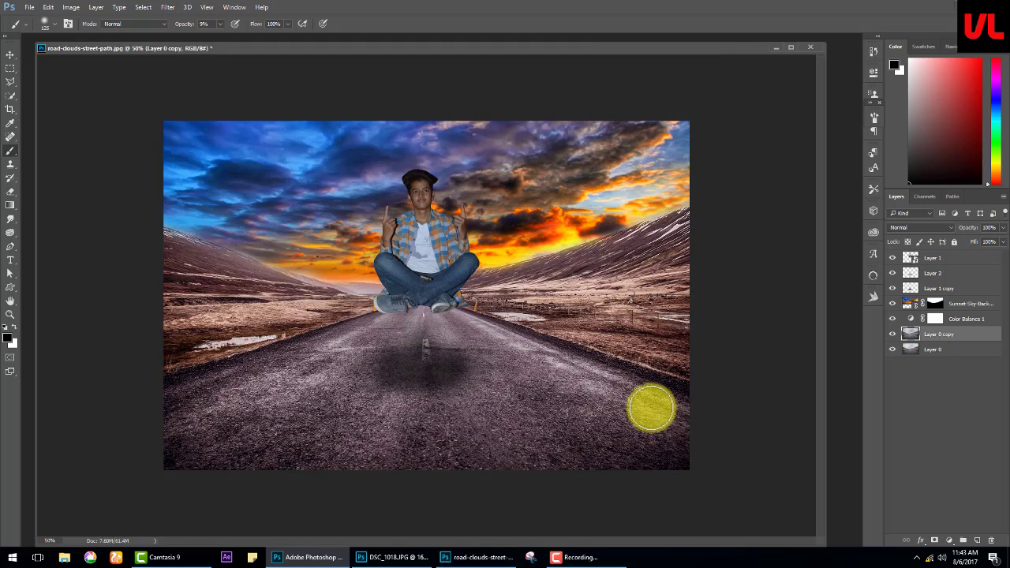
left_click(934, 540)
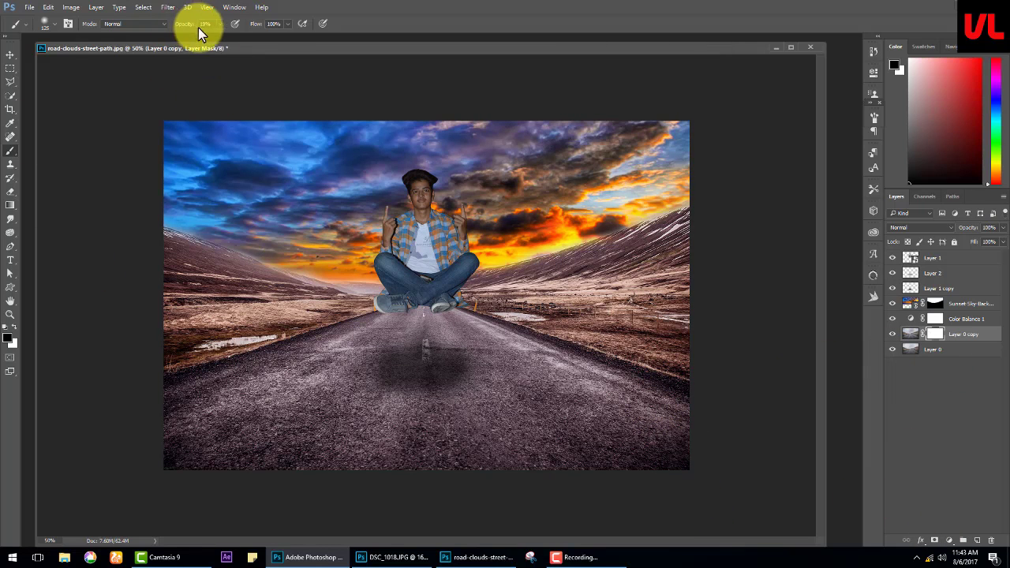
mouse_move(182, 26)
left_mouse_down()
mouse_move(288, 278)
mouse_move(372, 315)
mouse_move(277, 266)
mouse_move(619, 255)
mouse_move(334, 344)
mouse_move(406, 388)
mouse_move(460, 326)
mouse_move(388, 317)
left_mouse_up()
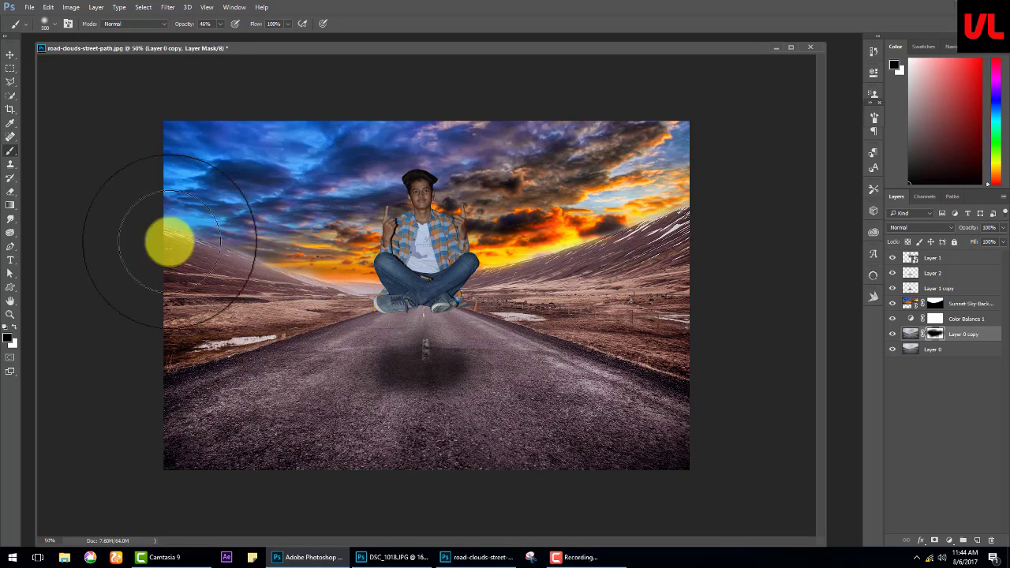
- Add a new Soft Light layer with orange as the painting colour
left_click(978, 541)
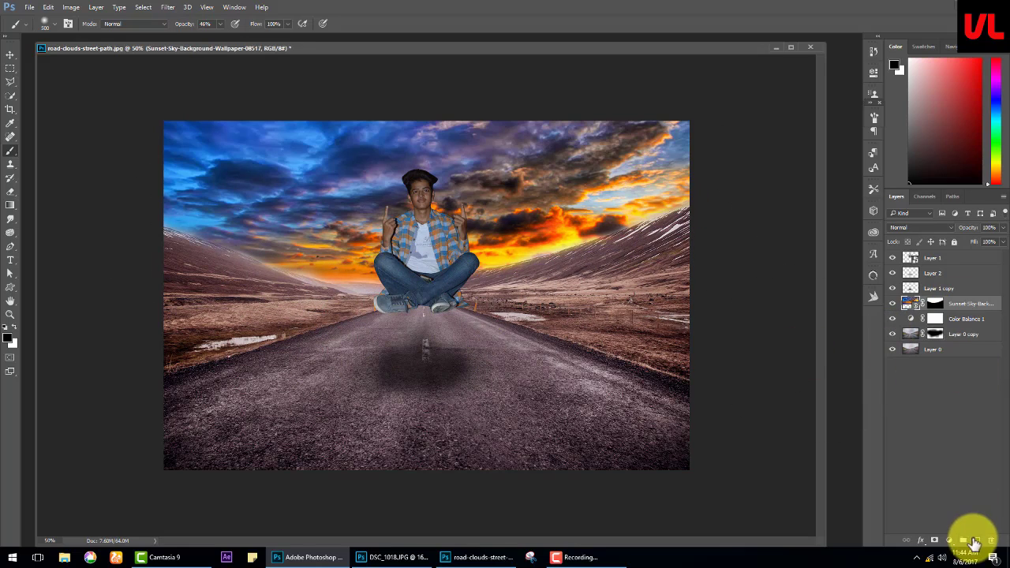
left_click(9, 338)
left_click_drag(763, 373, 766, 401)
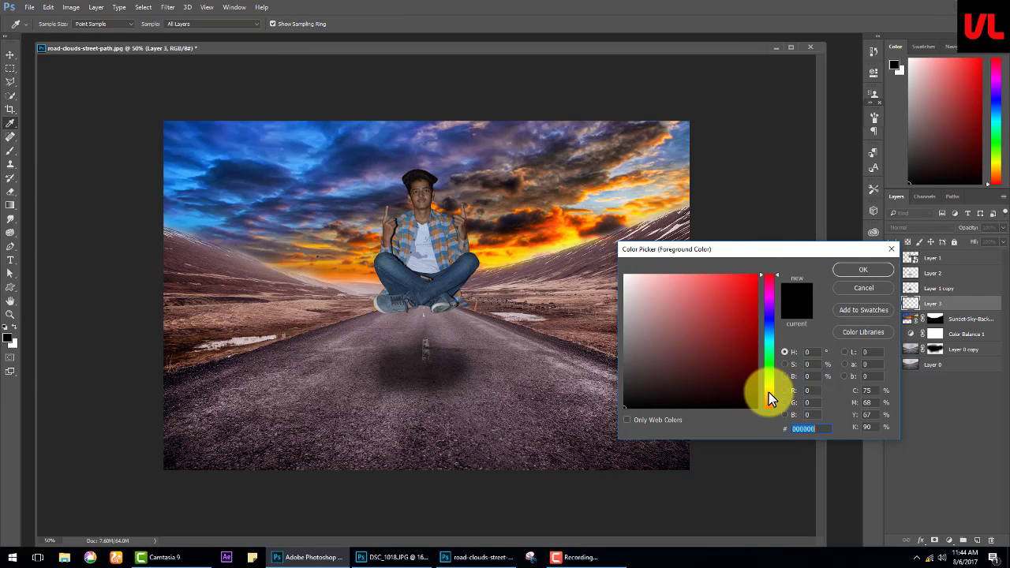
left_click(749, 284)
left_click(862, 269)
left_click(919, 227)
left_click(900, 337)
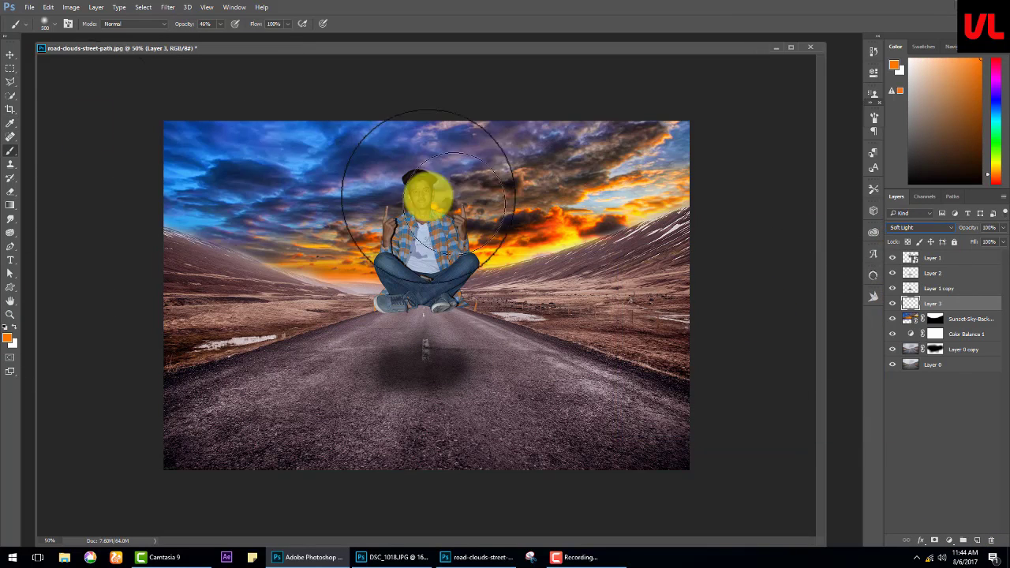
- Paint orange glow at 18% opacity with brush sizes 150–500, then sample sky blue
key("bracketright")
key("1")
key("8")
key("bracketleft")
key("bracketleft")
key("bracketleft")
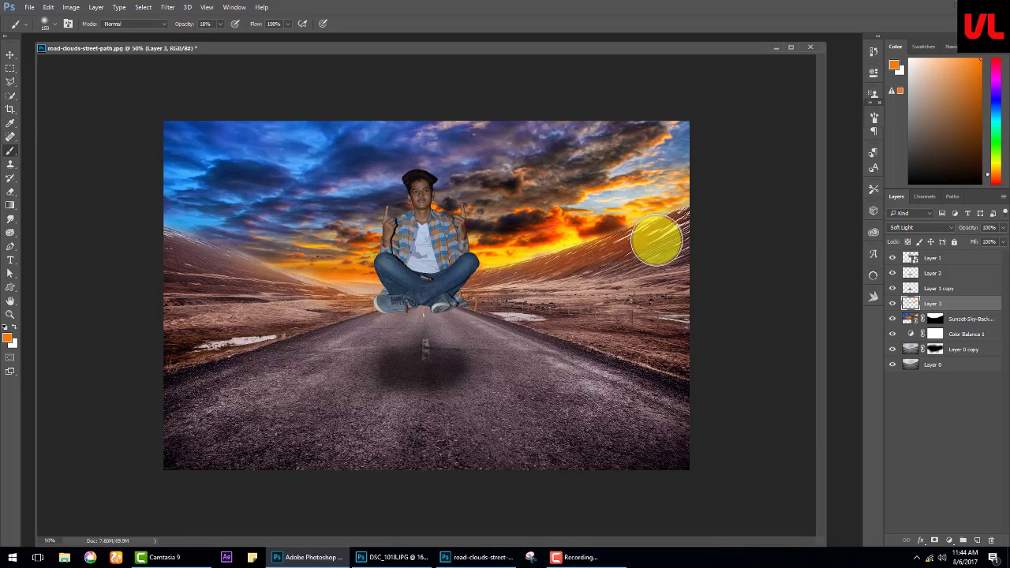
key("bracketright")
key("bracketright")
key("bracketright")
key("bracketleft")
key("bracketleft")
key("bracketleft")
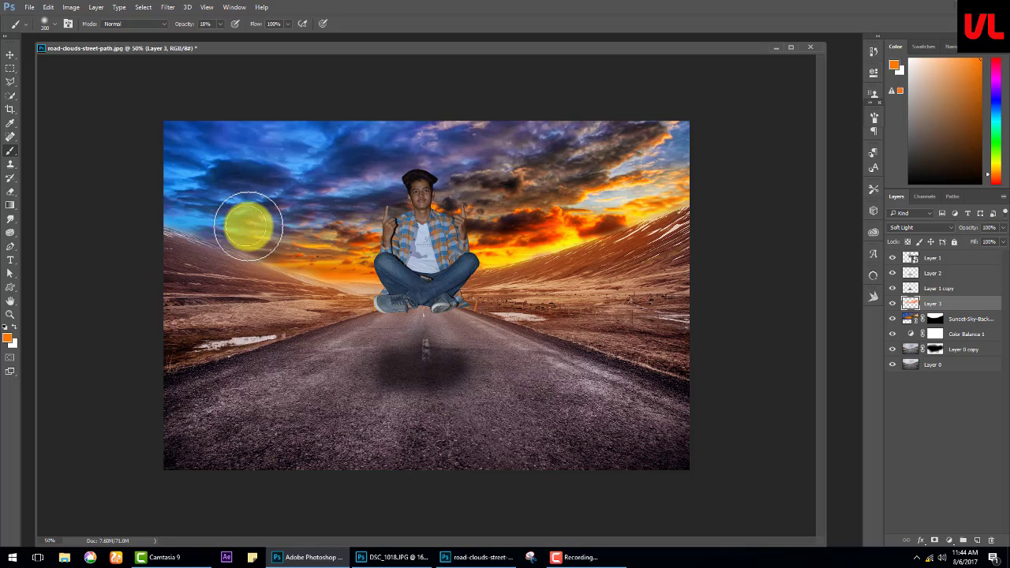
left_click(203, 216, "alt")
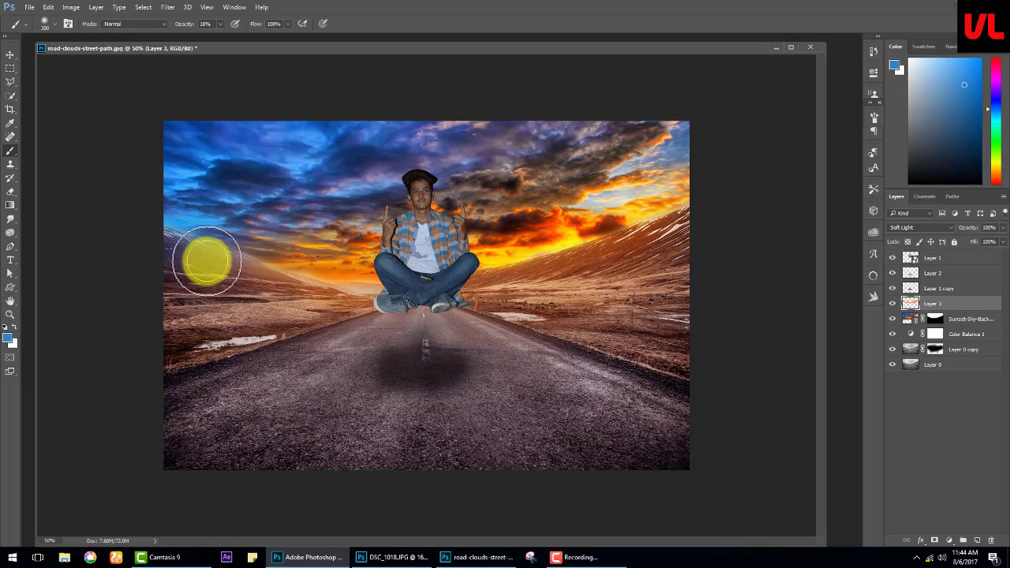
- Add Layer 4 in Color Dodge with orange sampled from the sunset
left_click(977, 541)
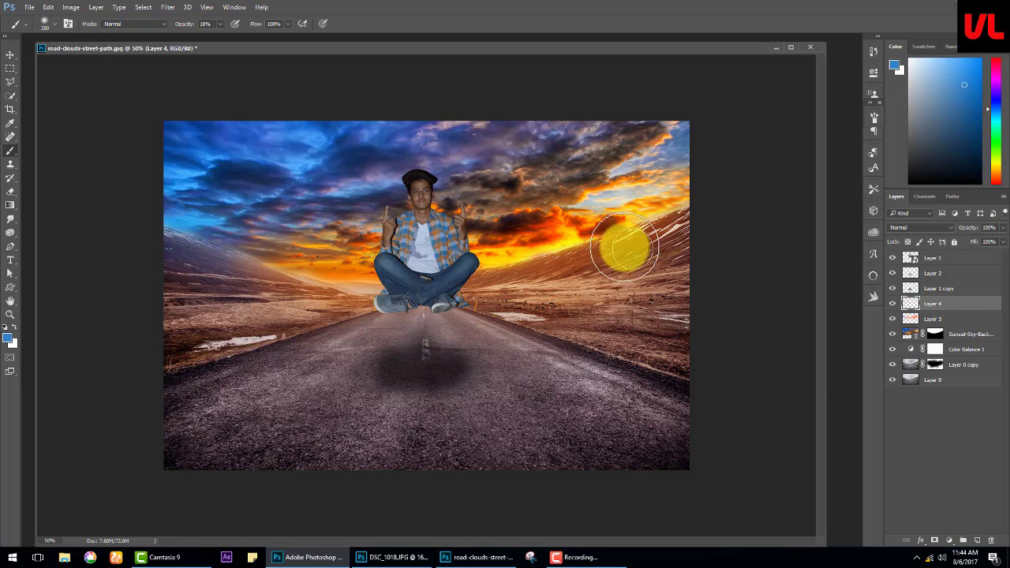
left_click(549, 235, "alt")
left_click(902, 227)
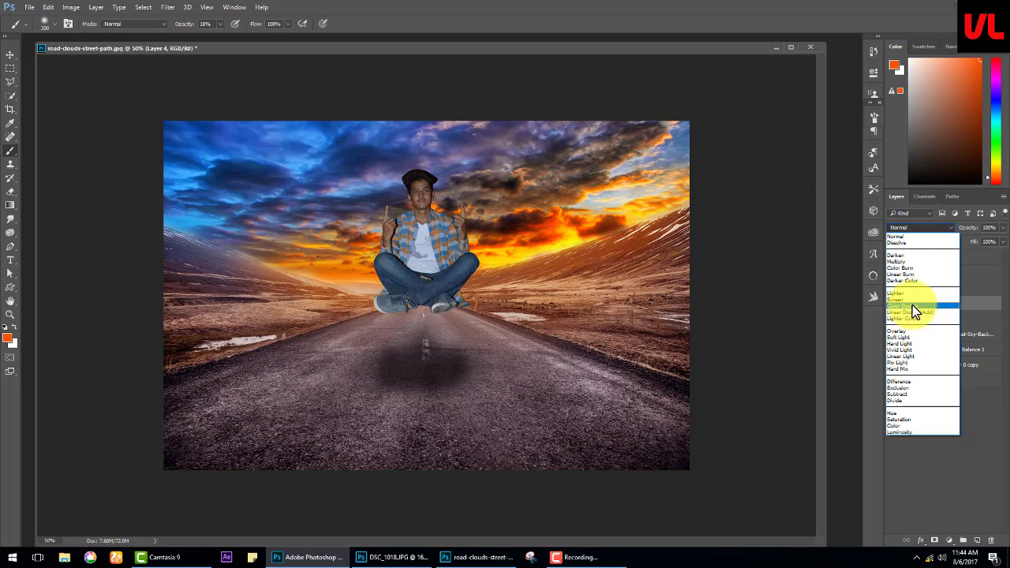
left_click(912, 305)
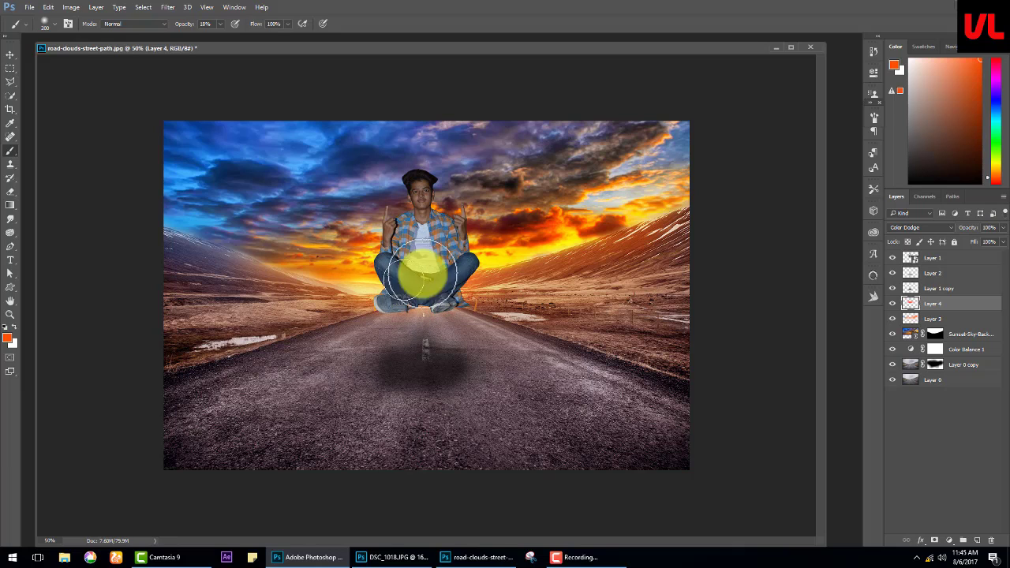
- Duplicate the man's layer and zoom in close on his face
key("ctrl+j")
right_click(920, 268)
key("Escape")
key("ctrl+1")
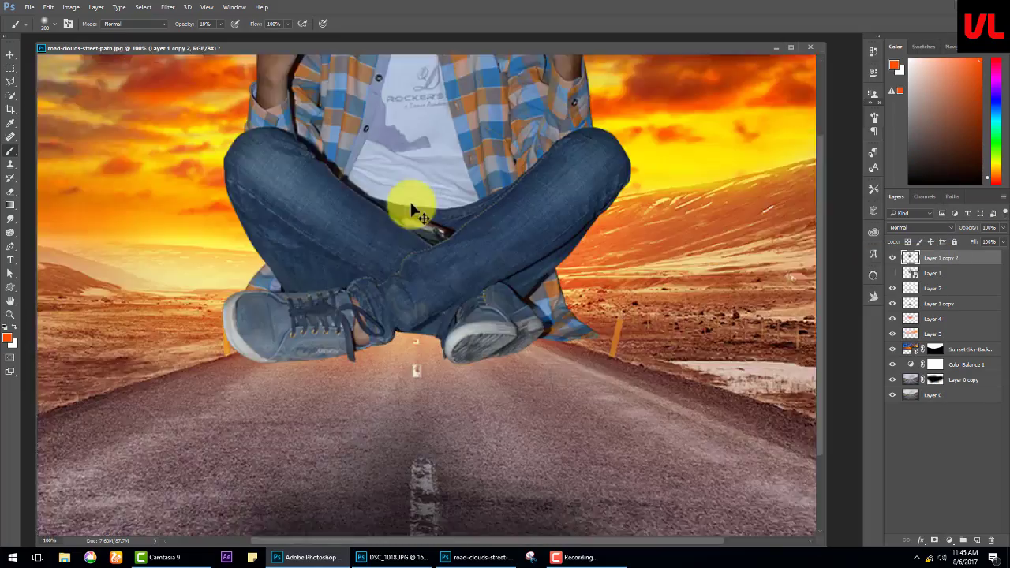
scroll(411, 210, "up", 5)
key("ctrl+plus")
key("ctrl+plus")
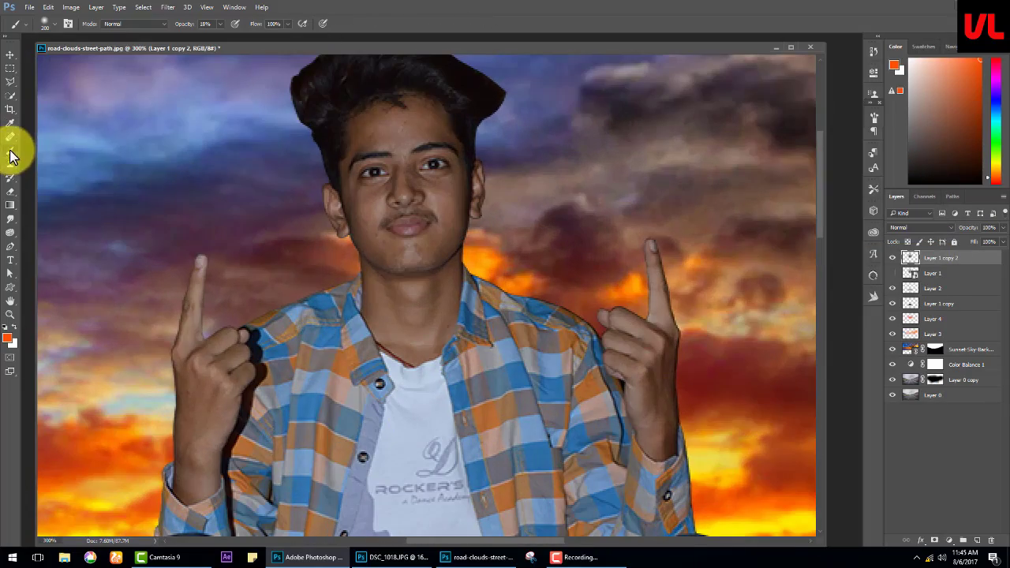
- Try the Mixer Brush, then set up the normal Brush with a sampled skin tone
right_click(11, 151)
left_click(63, 196)
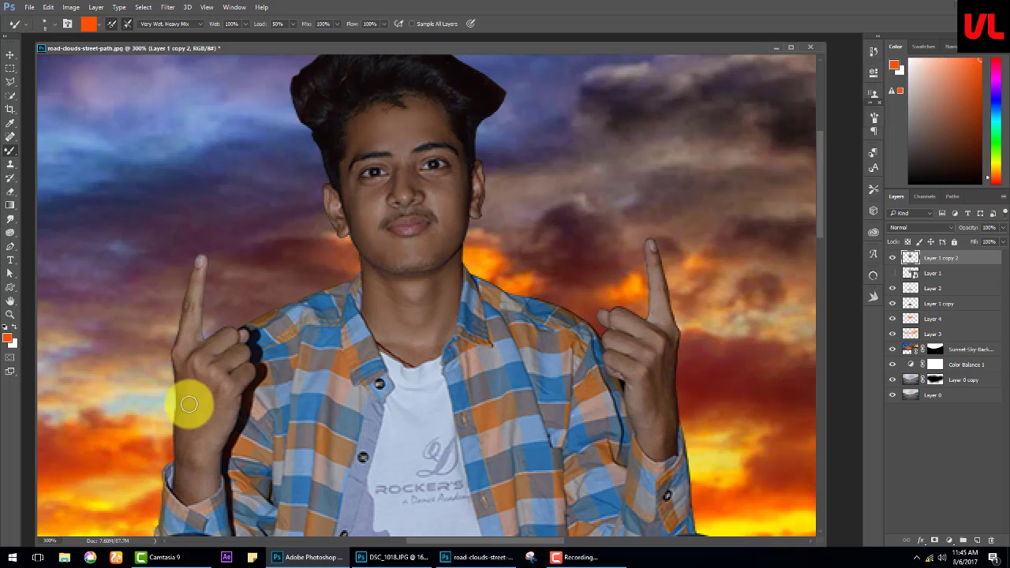
right_click(10, 151)
left_click(63, 152)
left_click(416, 117, "alt")
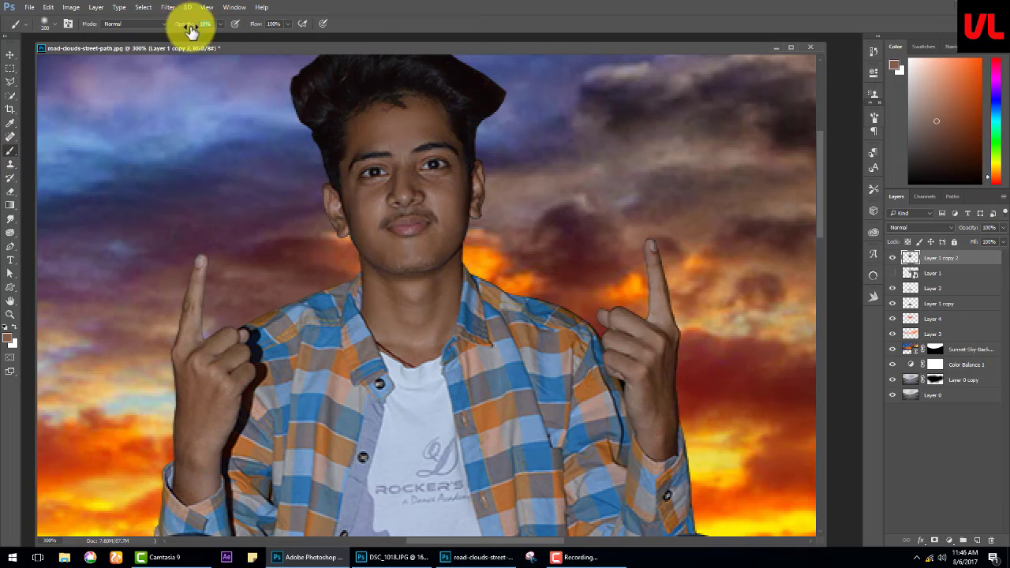
key("bracketleft")
key("bracketleft")
key("bracketleft")
key("bracketright")
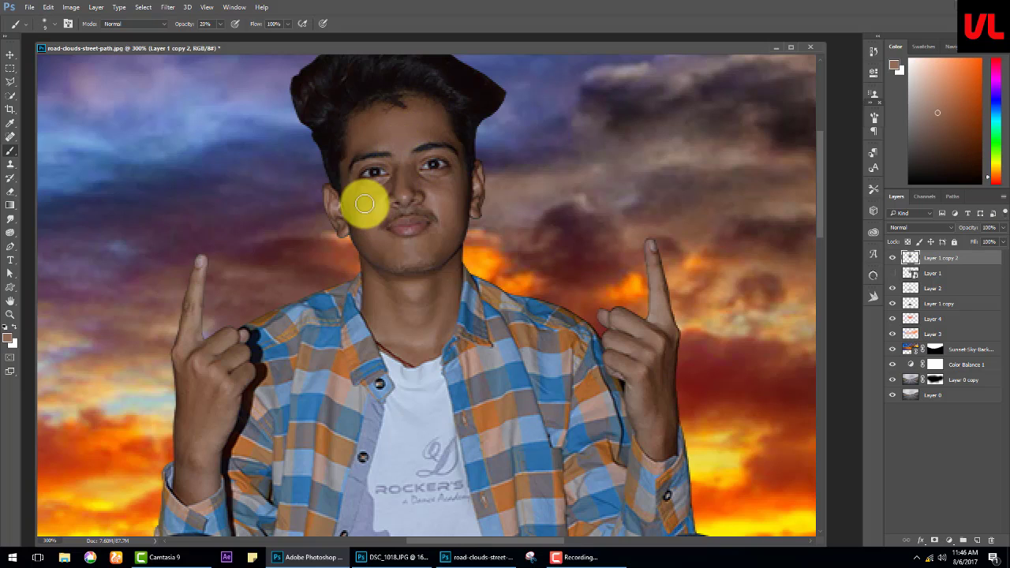
- Brush the face at 20% opacity with skin tones sampled from face and neck, then duplicate the layer
left_click(380, 237, "alt")
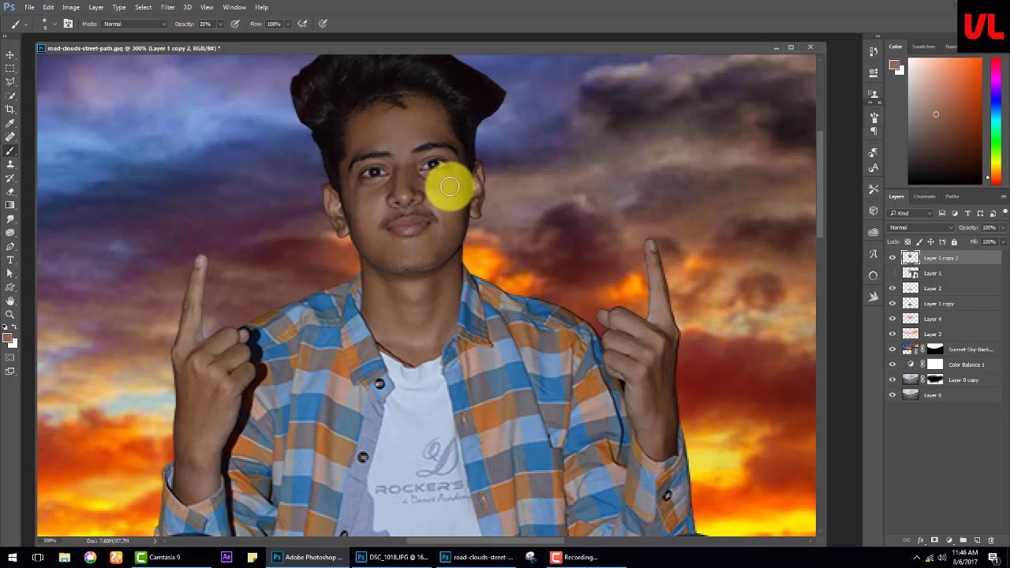
left_click(447, 285, "alt")
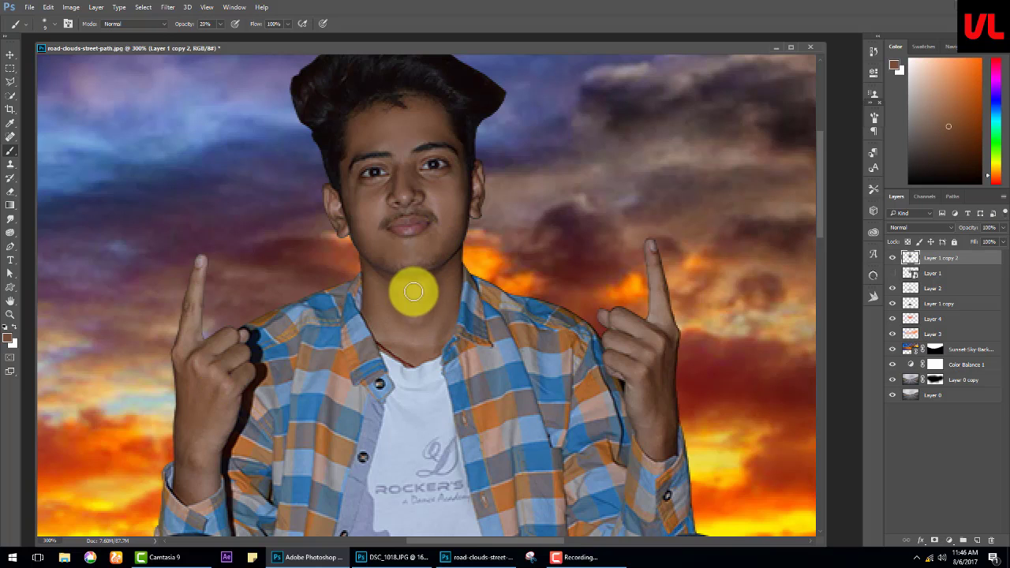
left_click(399, 229, "alt")
left_click(418, 220, "alt")
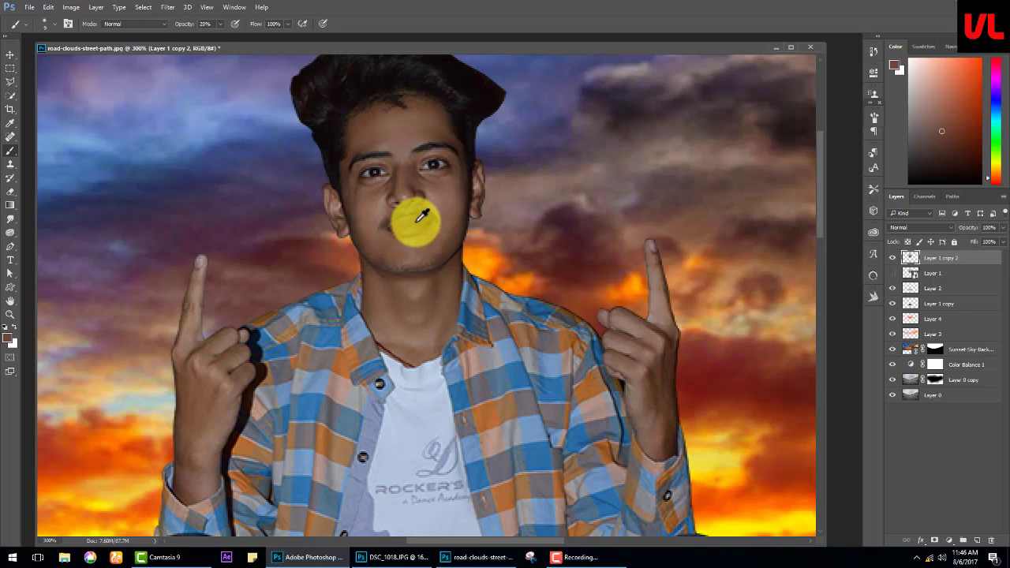
key("ctrl+minus")
key("ctrl+j")
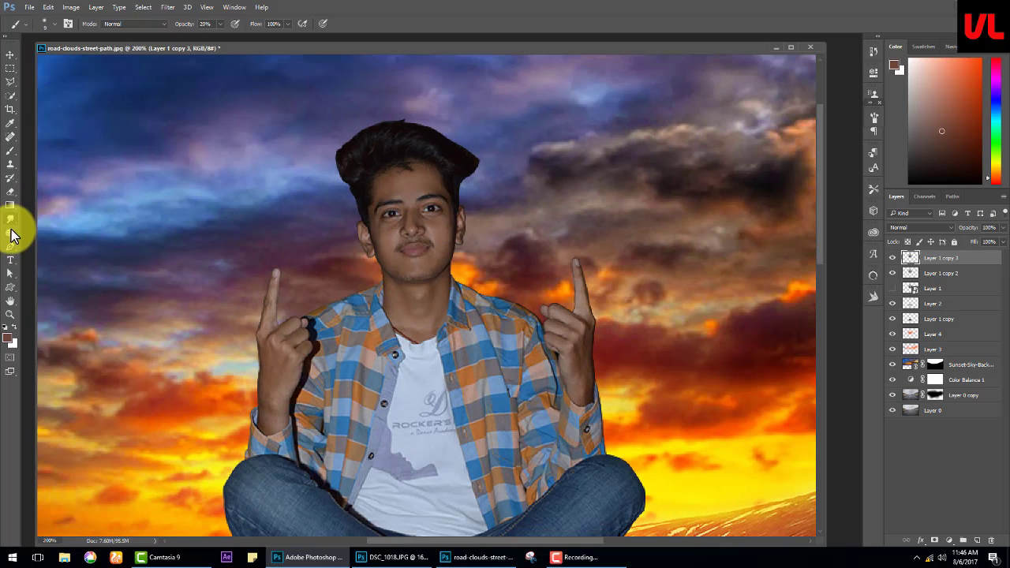
- Dodge the man's face and both hands to brighten them
key("bracketright")
key("bracketright")
key("bracketright")
mouse_move(407, 205)
left_mouse_down()
mouse_move(405, 226)
mouse_move(402, 176)
mouse_move(417, 299)
left_mouse_up()
mouse_move(314, 328)
left_mouse_down()
mouse_move(275, 280)
mouse_move(264, 394)
left_mouse_up()
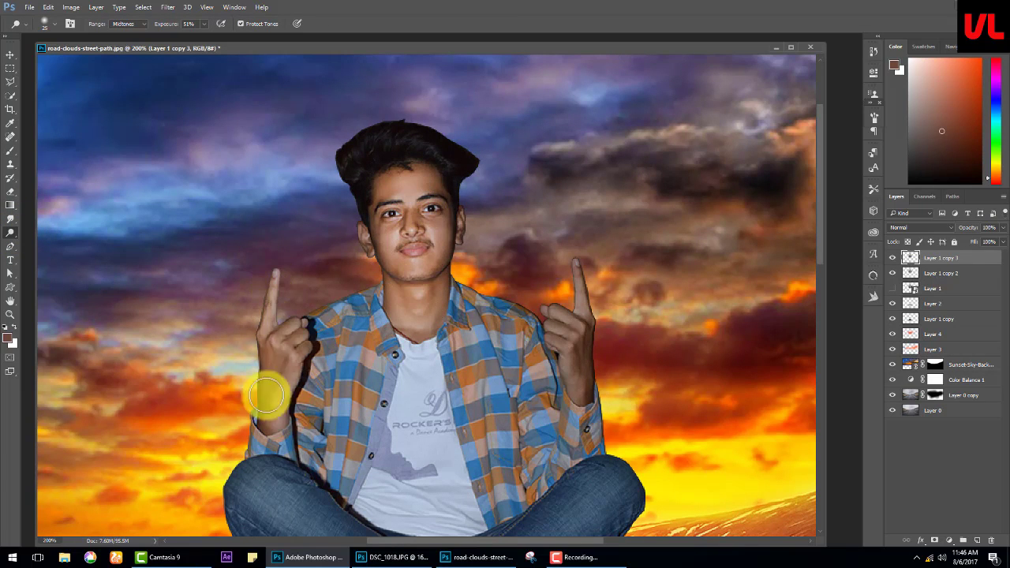
key("bracketleft")
key("bracketleft")
key("bracketleft")
left_click_drag(579, 286, 584, 392)
- Smudge the hair's top, left and right edges into the sky at 75% strength
scroll(588, 387, "down", 3)
scroll(568, 260, "up", 3)
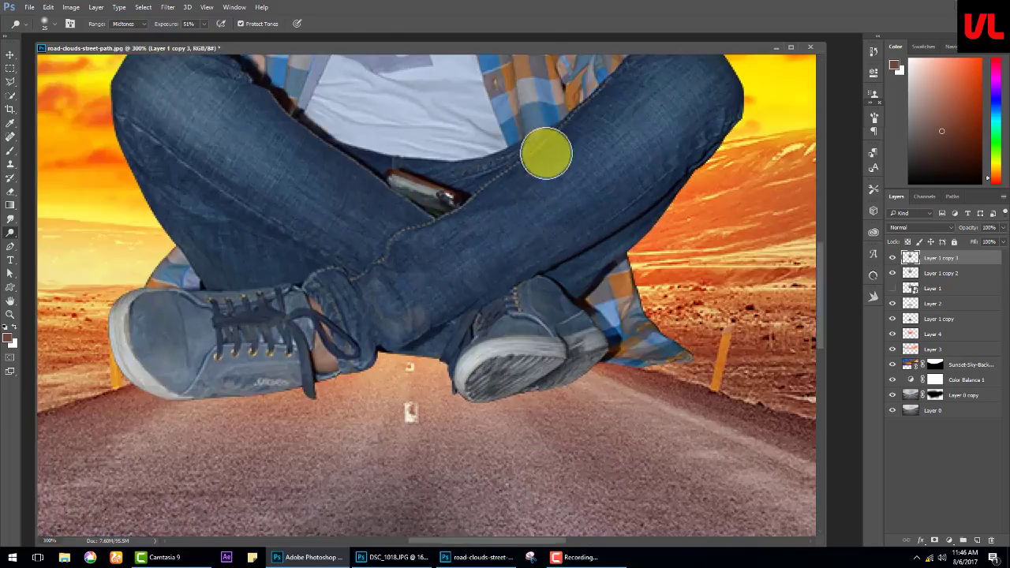
scroll(489, 237, "up", 5)
key("F5")
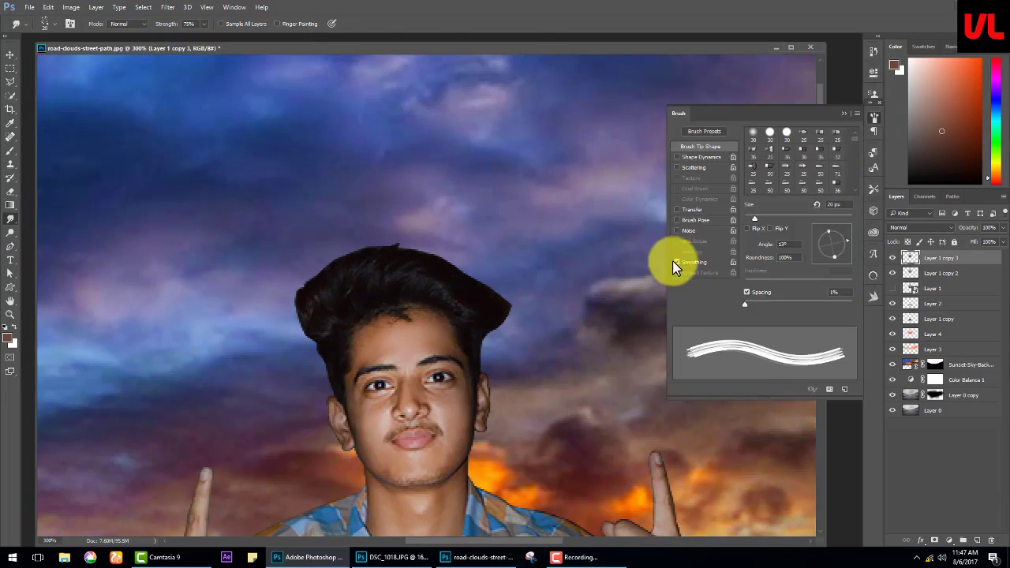
key("F5")
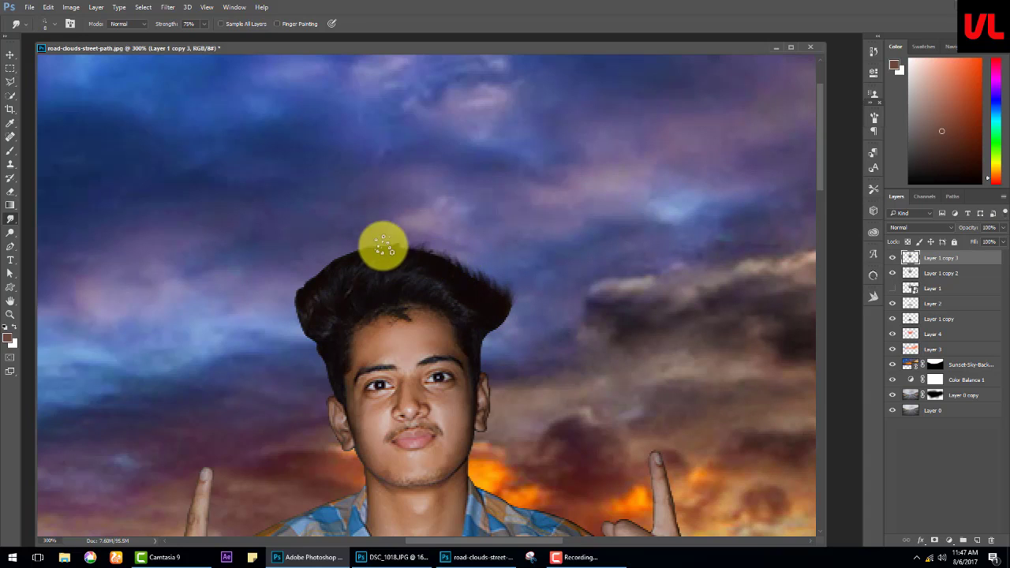
mouse_move(382, 246)
left_mouse_down()
mouse_move(338, 268)
mouse_move(410, 253)
left_mouse_up()
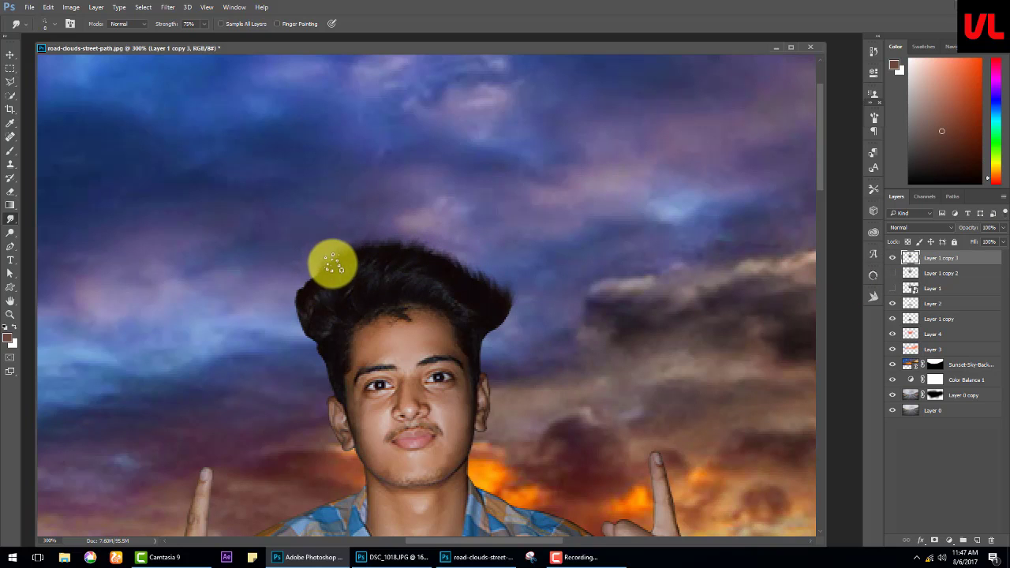
left_click_drag(332, 266, 291, 300)
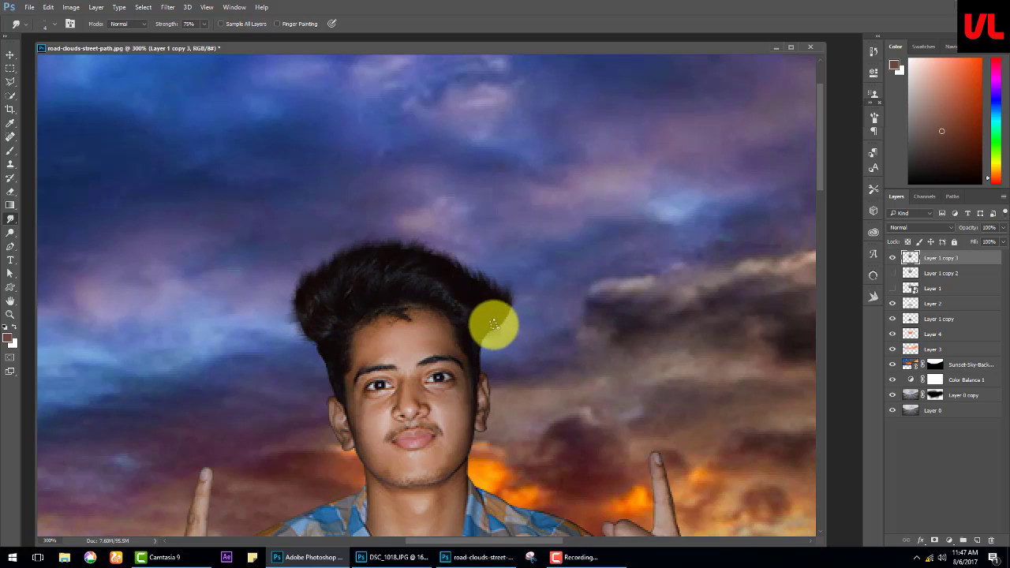
left_click_drag(509, 315, 488, 338)
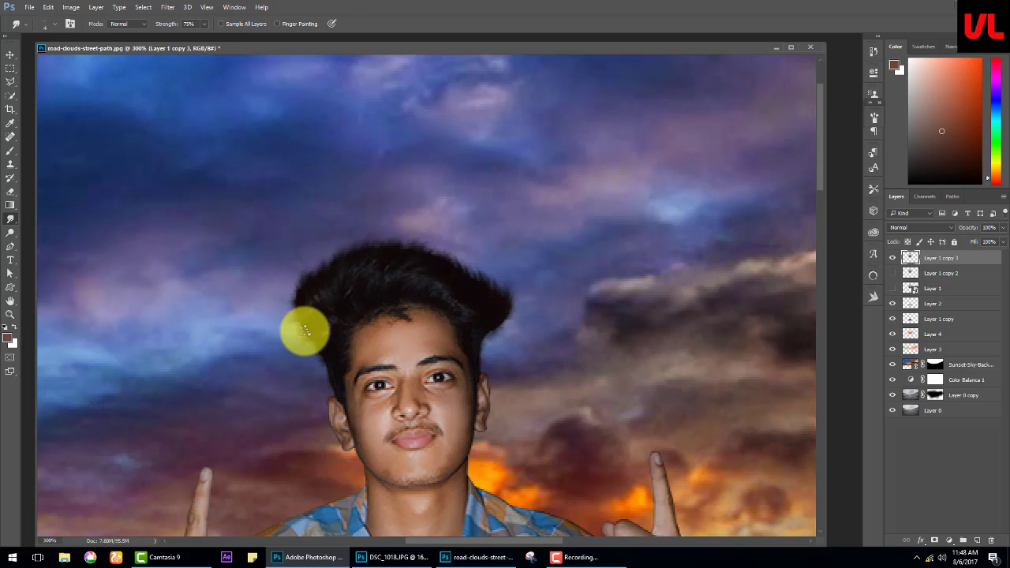
key("ctrl+0")
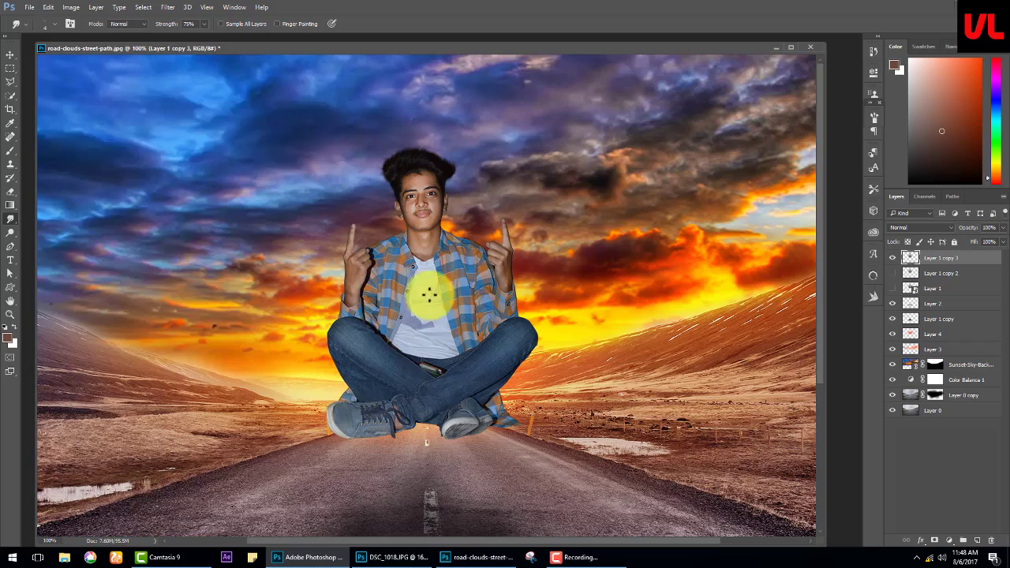
- Apply Nik Viveza 2 to a copy of the man's layer with a control point on the face
key("ctrl+j")
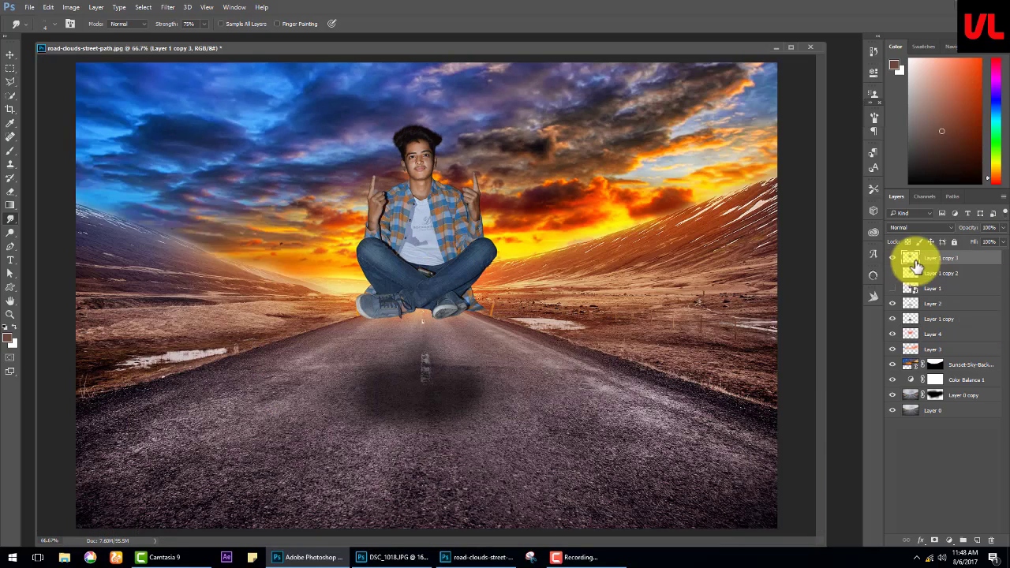
left_click(168, 7)
left_click(325, 298)
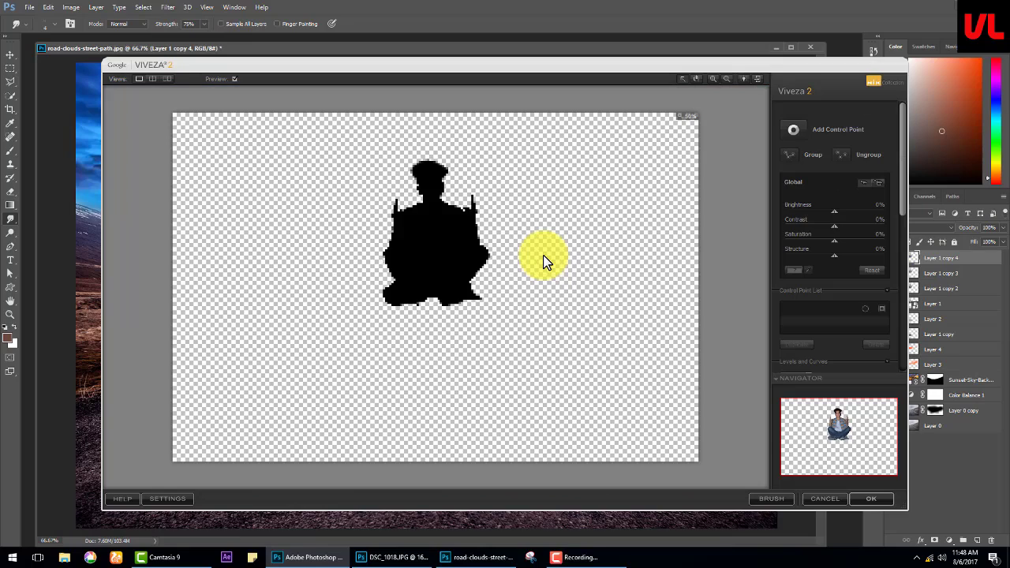
left_click(430, 196)
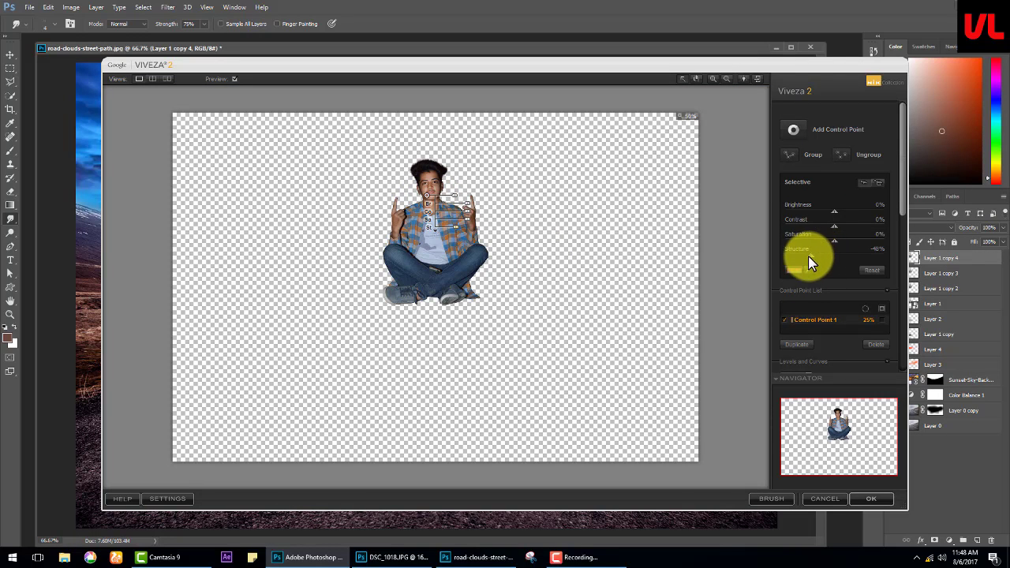
key("Return")
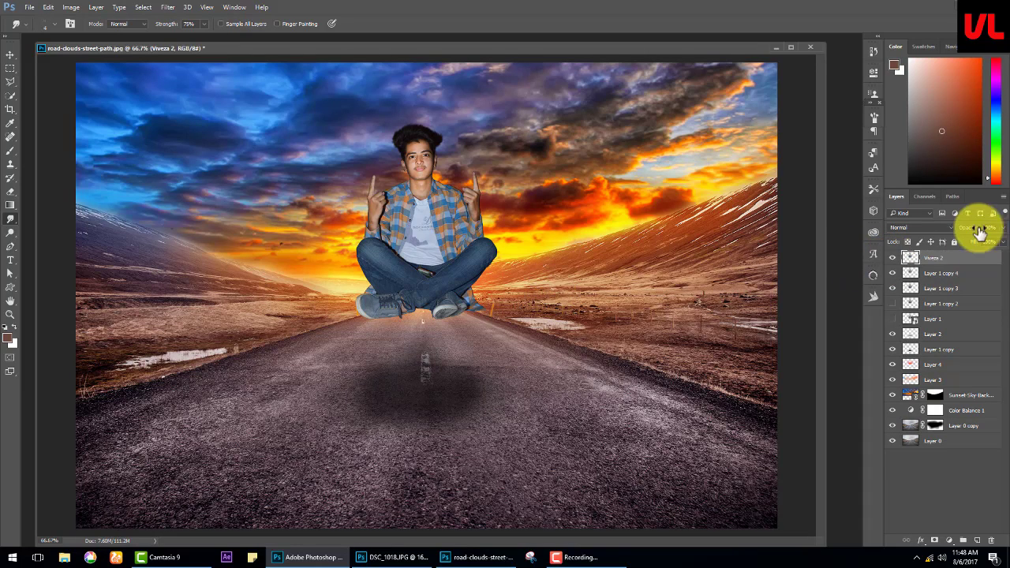
left_click_drag(972, 227, 929, 231)
key("ctrl+e")
- On a new copy, apply Camera Raw with contrast +62, clarity +66 and vibrance +100, at 43% opacity
key("ctrl+j")
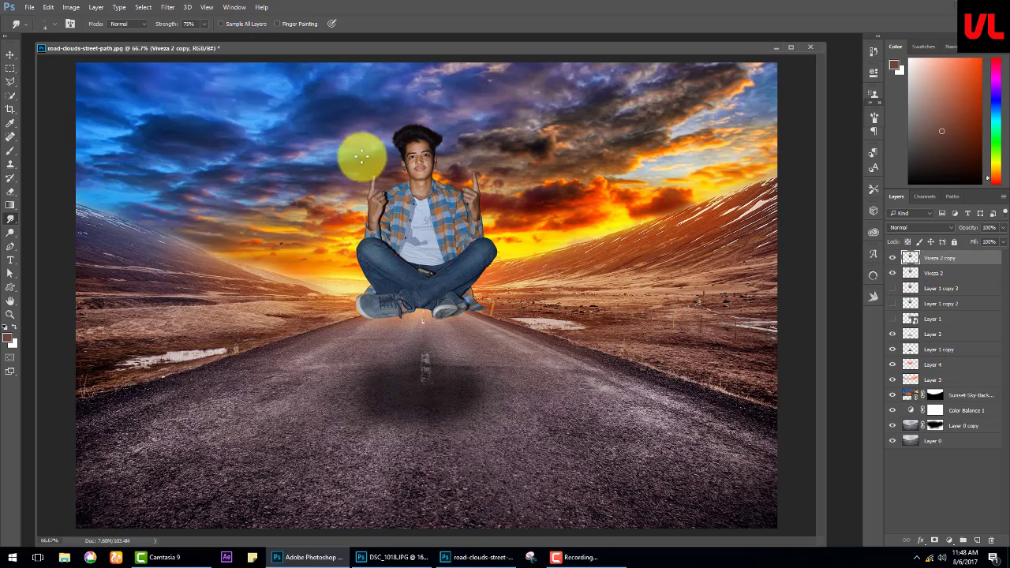
left_click(168, 7)
left_click(202, 68)
mouse_move(646, 367)
left_mouse_down()
mouse_move(682, 368)
mouse_move(676, 391)
left_mouse_up()
mouse_move(655, 324)
left_mouse_down()
mouse_move(672, 335)
mouse_move(661, 292)
mouse_move(668, 277)
mouse_move(685, 277)
mouse_move(638, 260)
left_mouse_up()
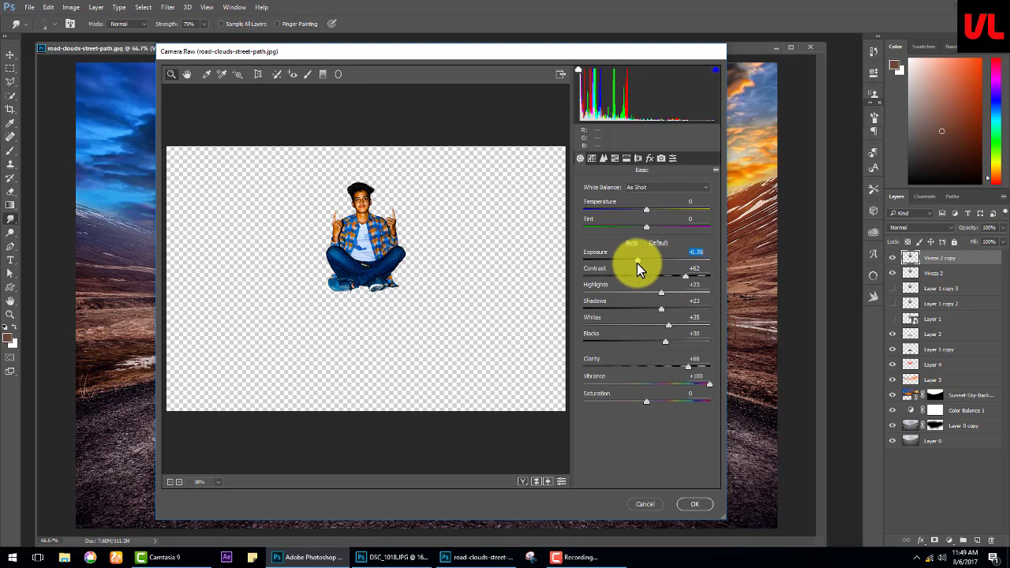
left_click(694, 505)
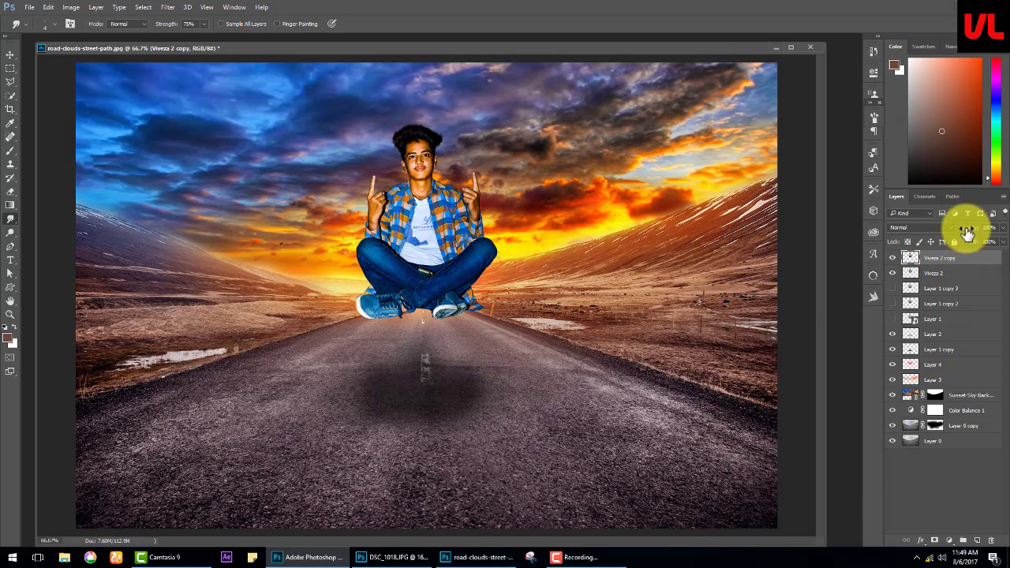
left_click_drag(967, 229, 933, 238)
- Mask the Camera Raw effect off the face and upper body, then merge the two Viveza layers
left_click(934, 541)
left_click(10, 150)
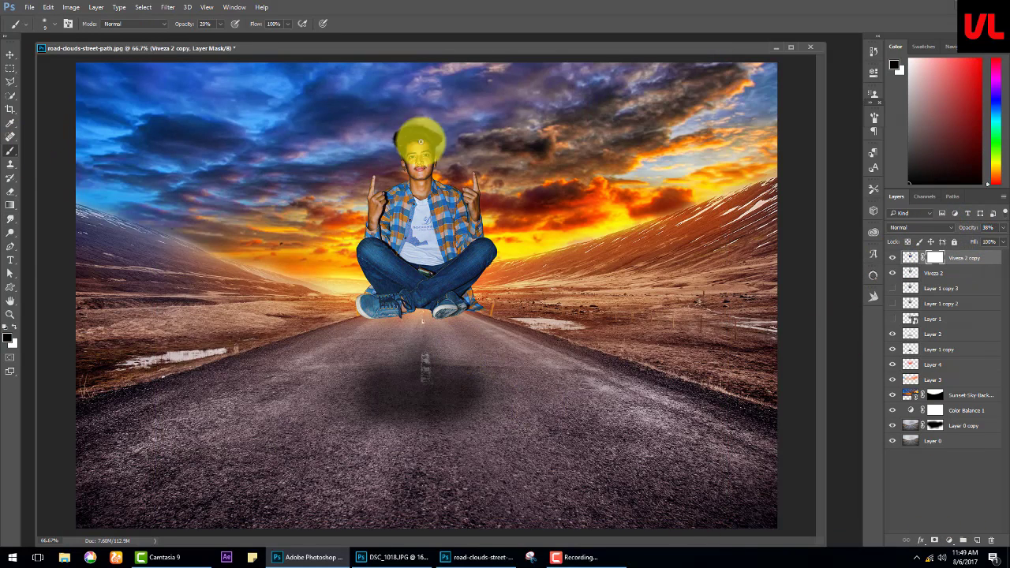
key("bracketright")
key("bracketright")
key("bracketright")
left_click_drag(416, 146, 466, 192)
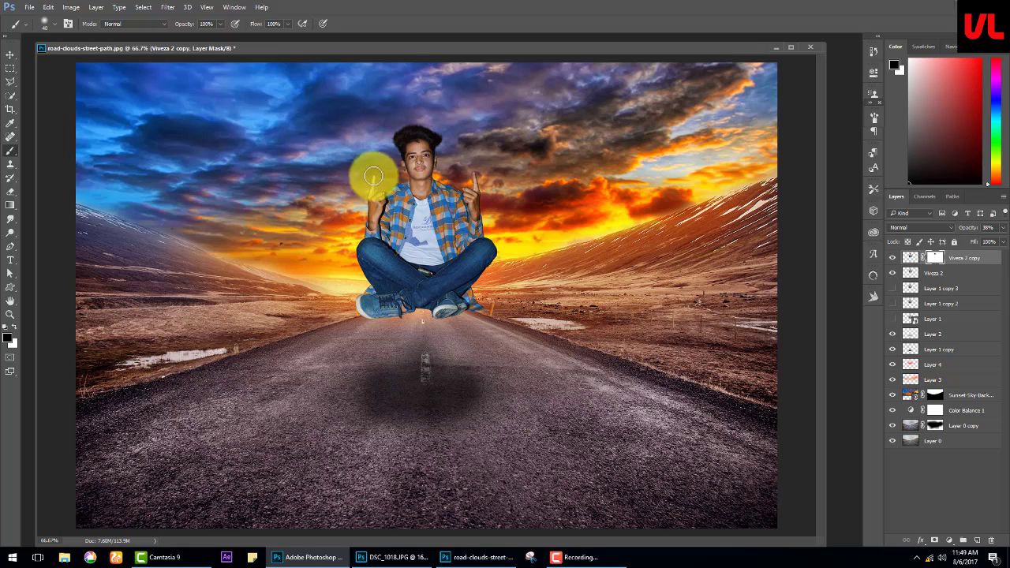
left_click_drag(184, 24, 207, 58)
key("x")
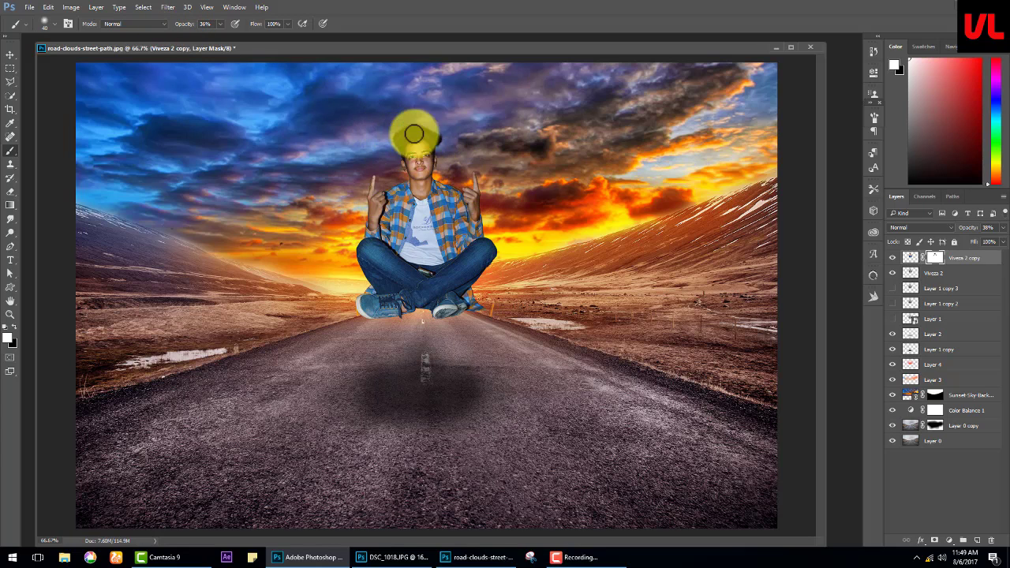
left_click_drag(966, 227, 1006, 238)
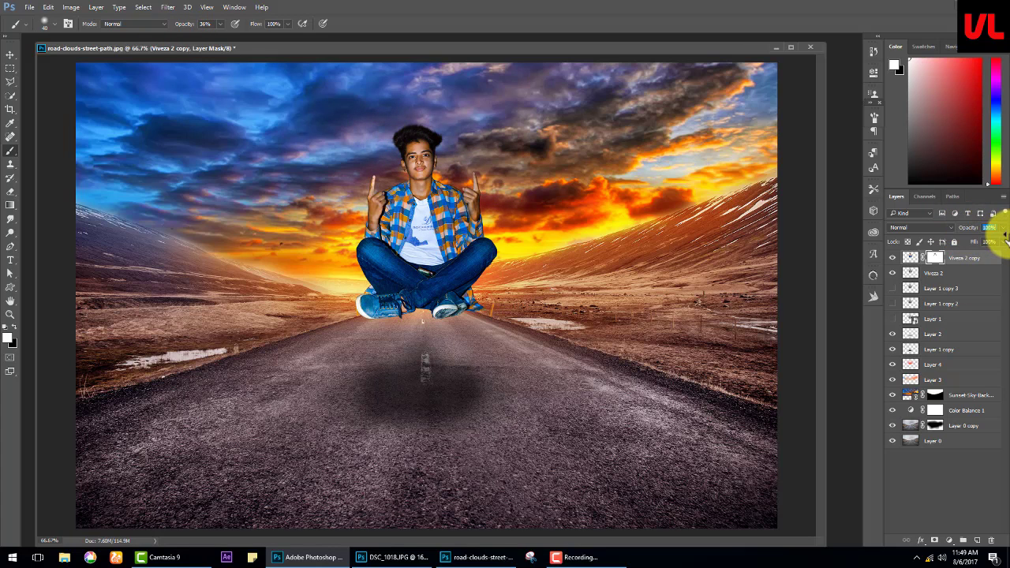
left_click(939, 273, "shift")
key("ctrl+e")
- Push the edges of the man's shoes into cleaner shapes with Liquify's Forward Warp tool
left_click(167, 7)
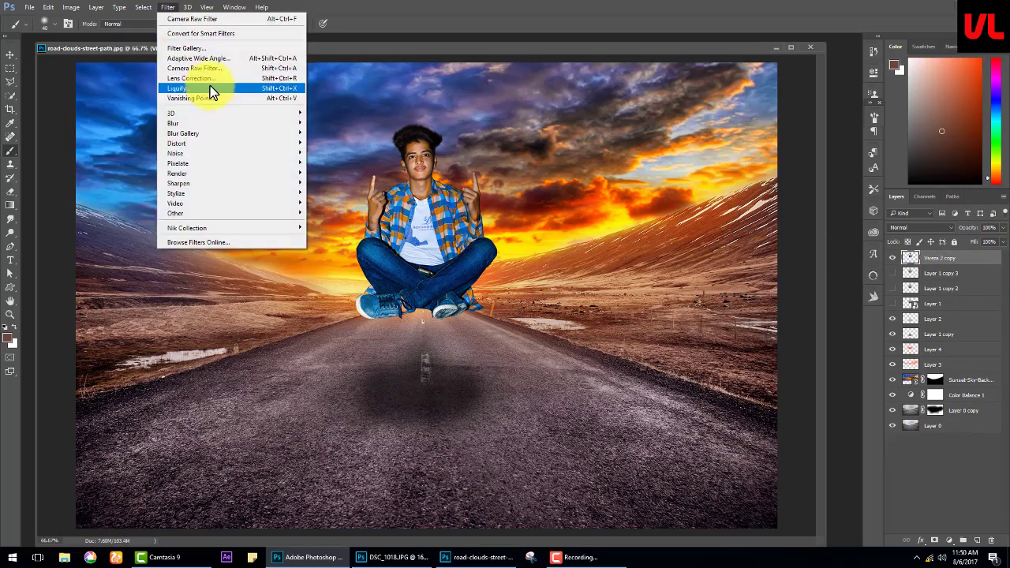
left_click(210, 90)
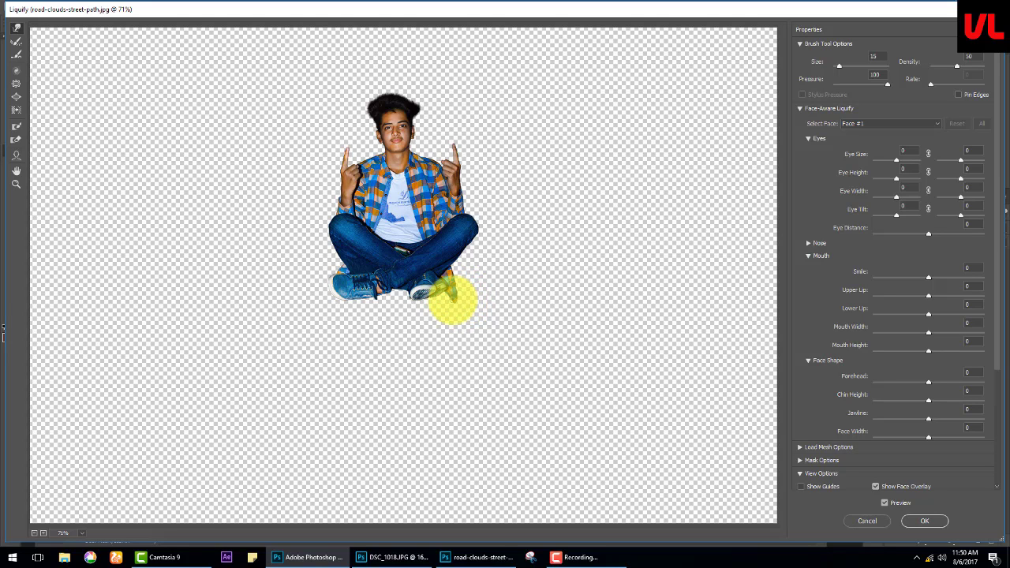
scroll(454, 304, "up", 3)
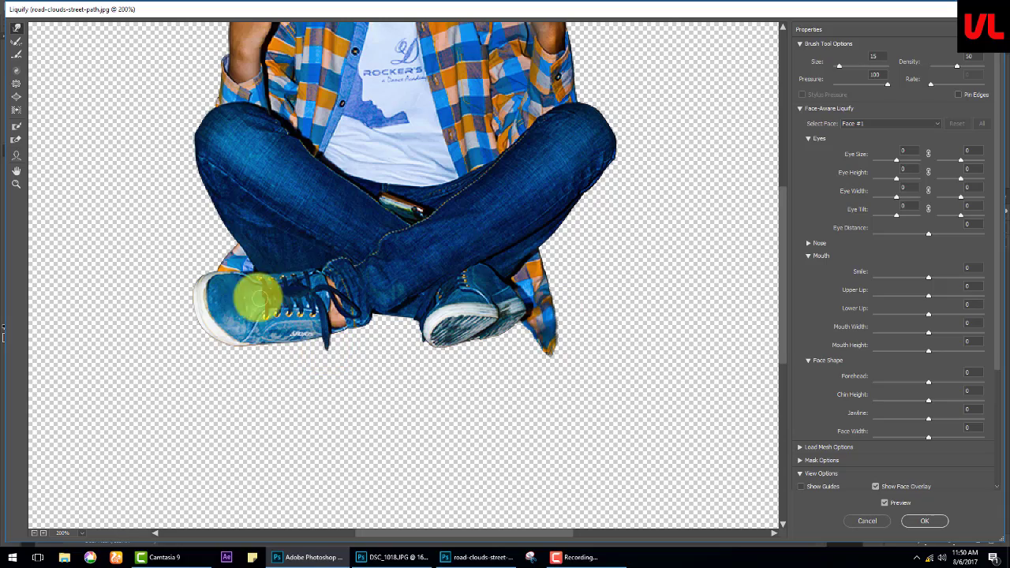
left_click(925, 521)
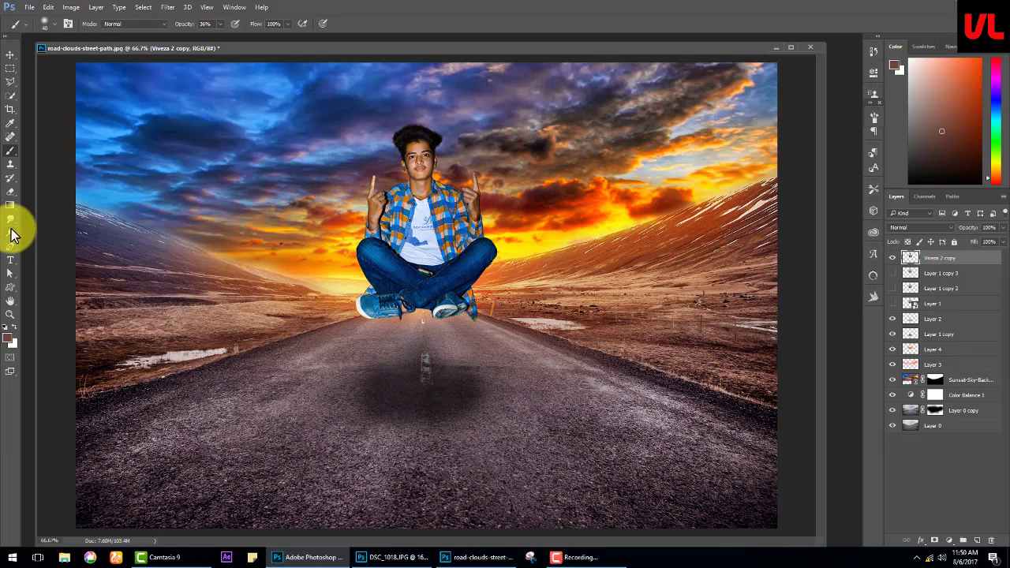
- Dodge the man's face brighter and duplicate his layer
left_click(11, 232)
left_click_drag(427, 145, 417, 182)
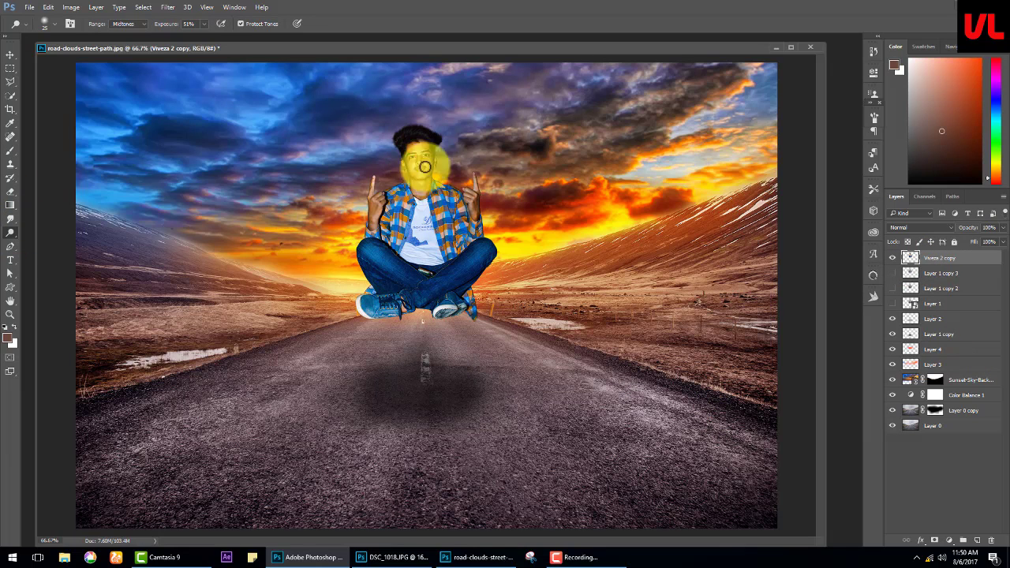
key("ctrl+j")
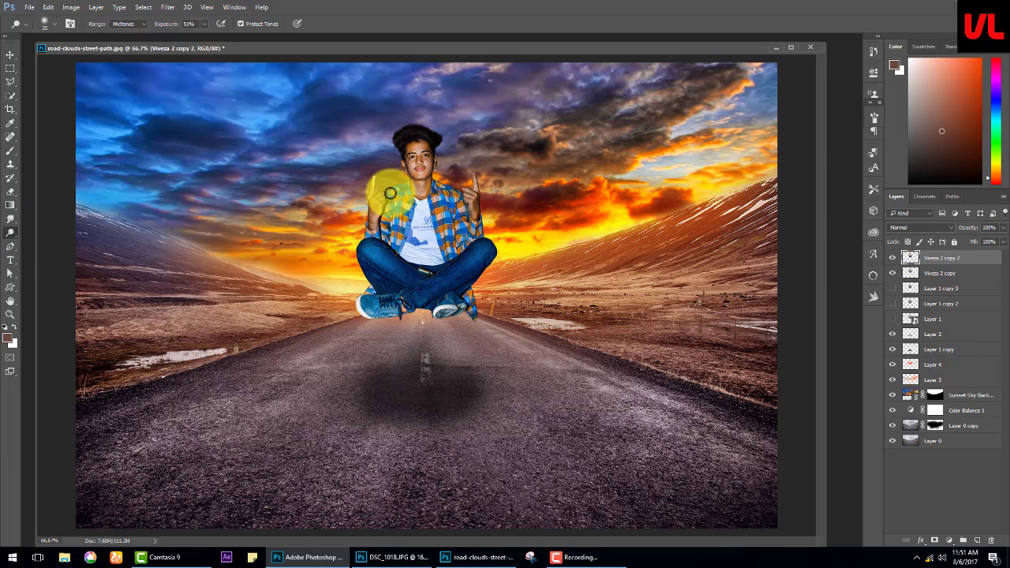
- Lower the copy's saturation to -32 and brighten it with Levels (midtone 1.34, white 222), adding a mask
key("ctrl+u")
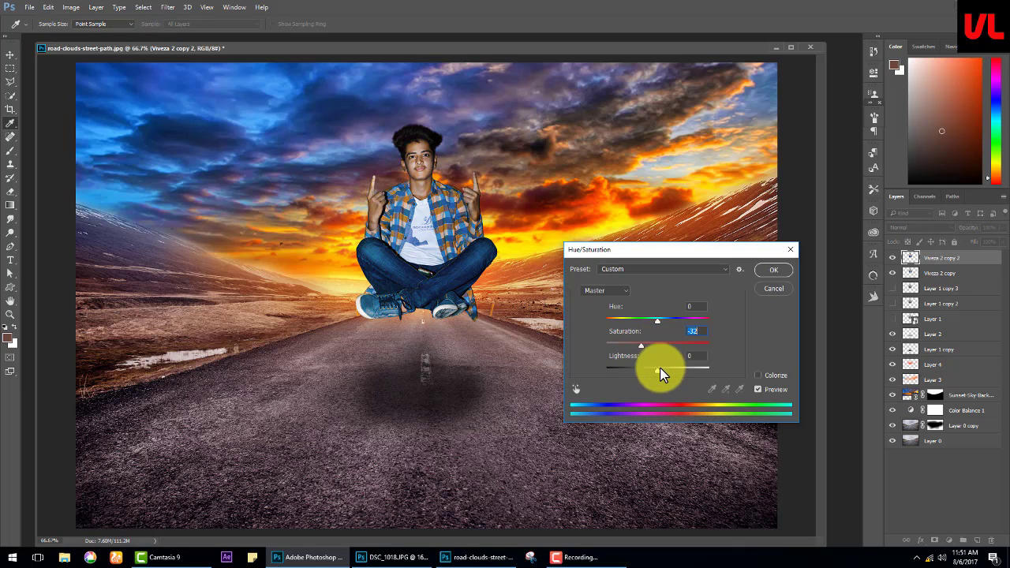
key("Return")
key("ctrl+l")
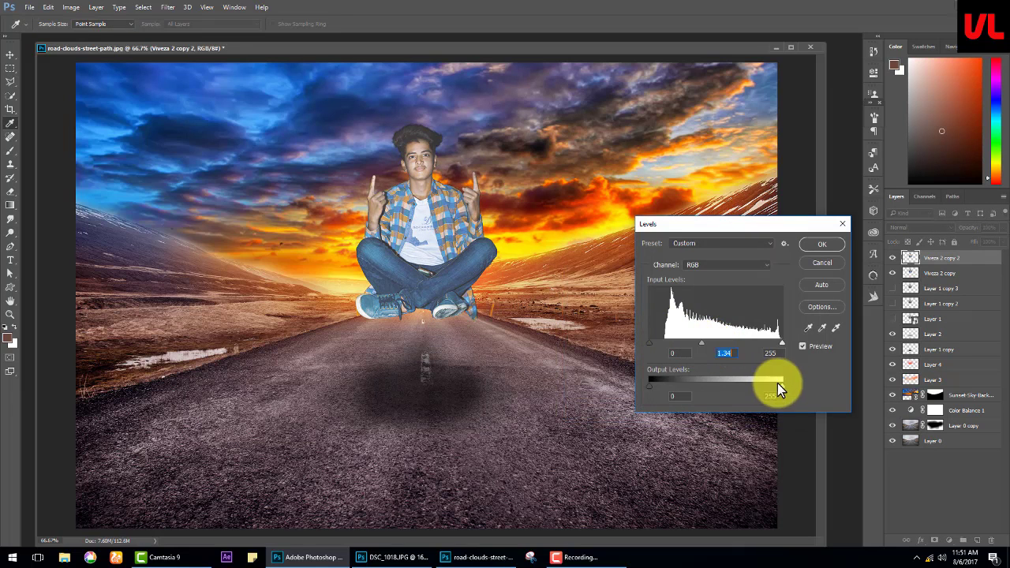
left_click_drag(782, 344, 767, 344)
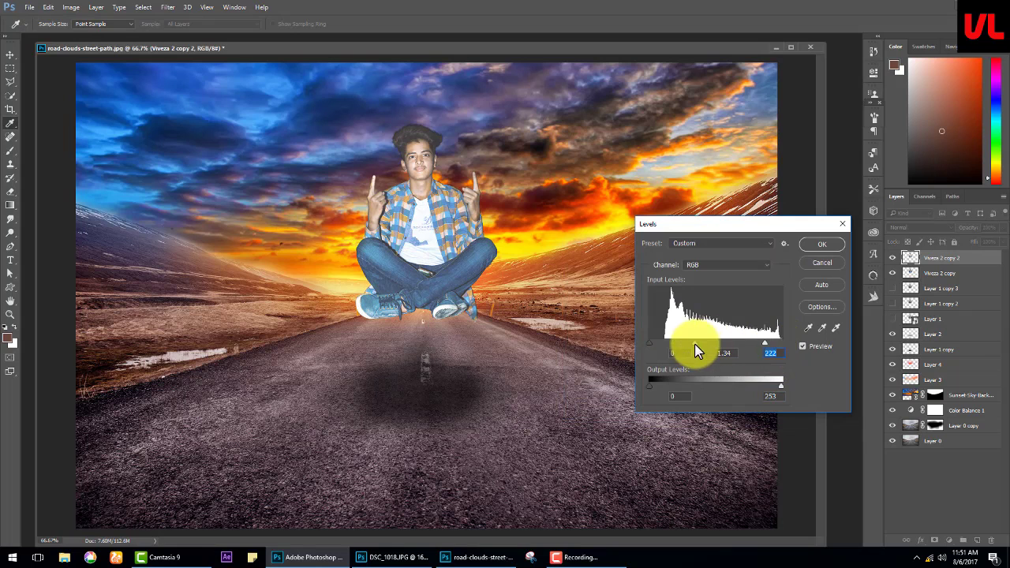
left_click_drag(699, 343, 715, 345)
left_click(822, 244)
- Invert the mask, paint the brightened copy back over the hand and chest at 22%, then merge down
key("d")
key("b")
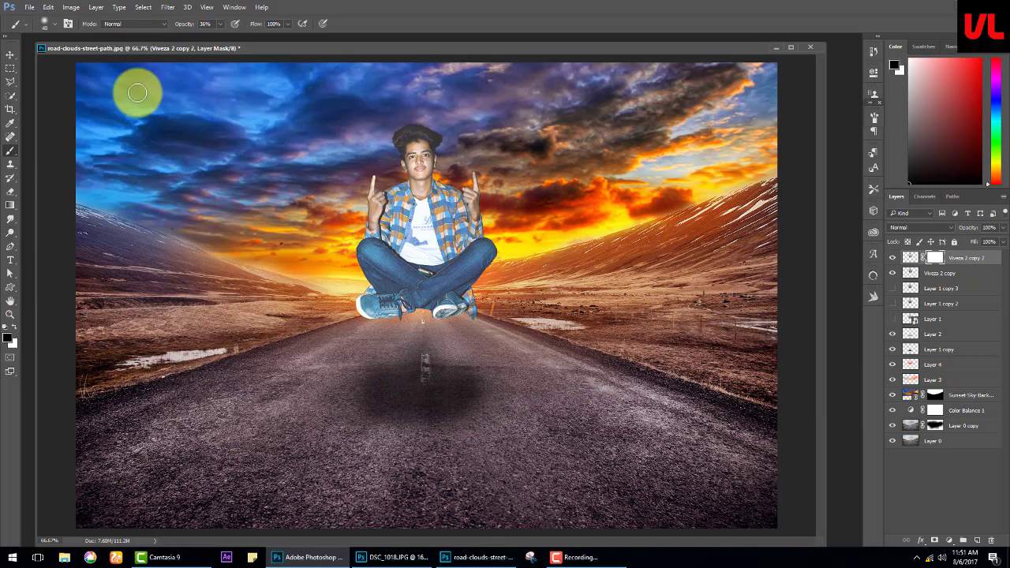
key("ctrl+i")
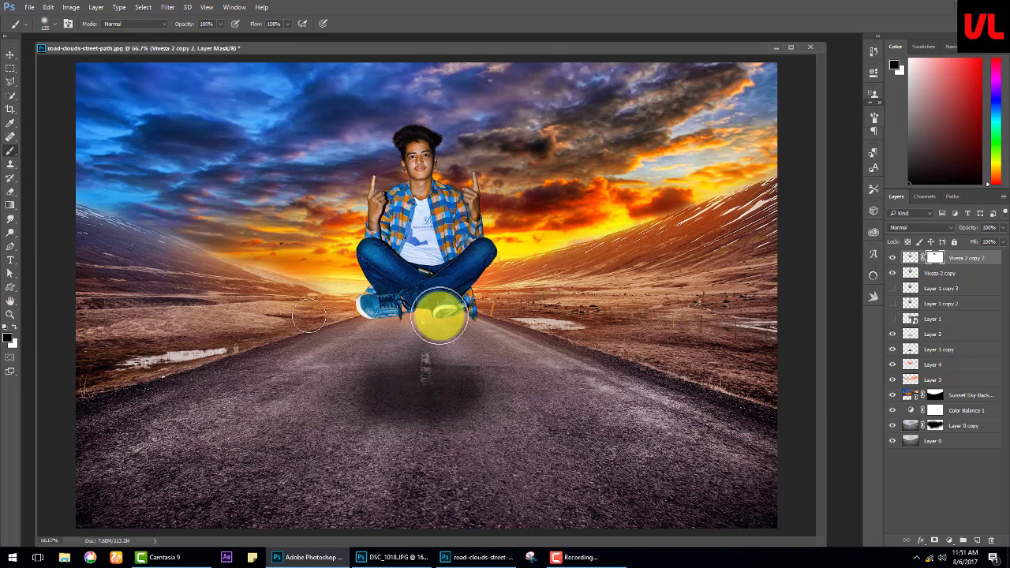
key("x")
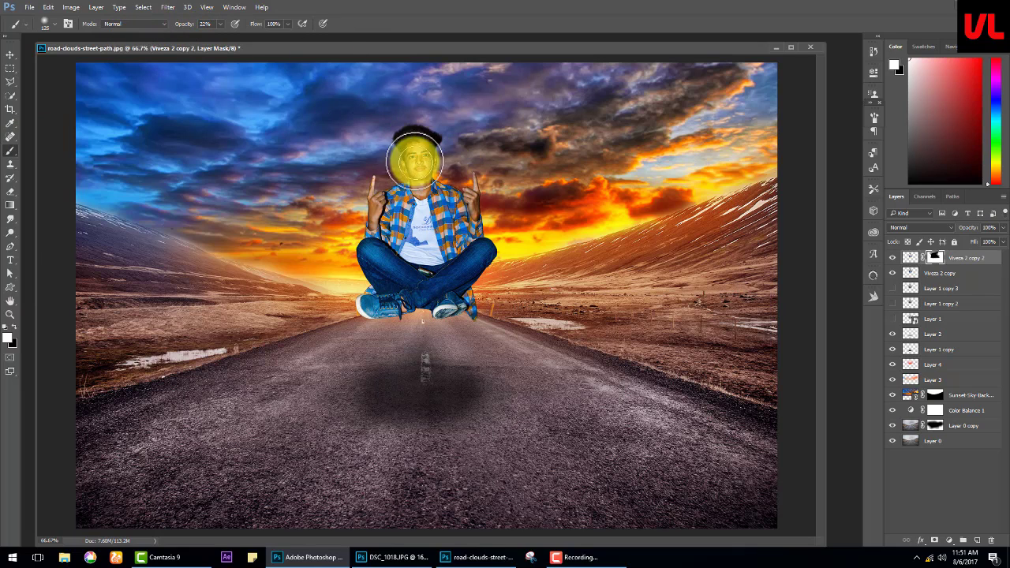
left_click(10, 151)
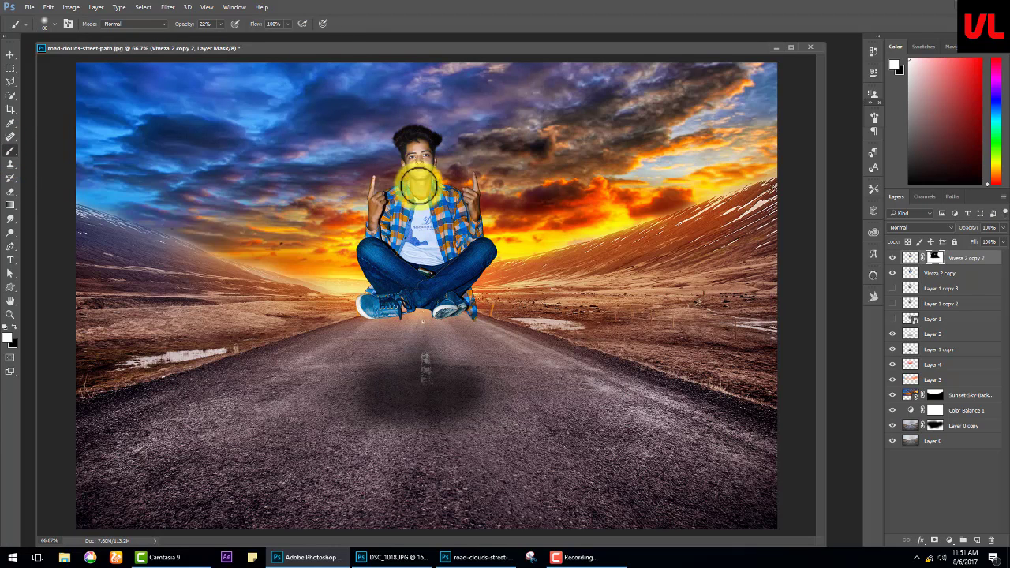
left_click_drag(374, 212, 474, 205)
key("x")
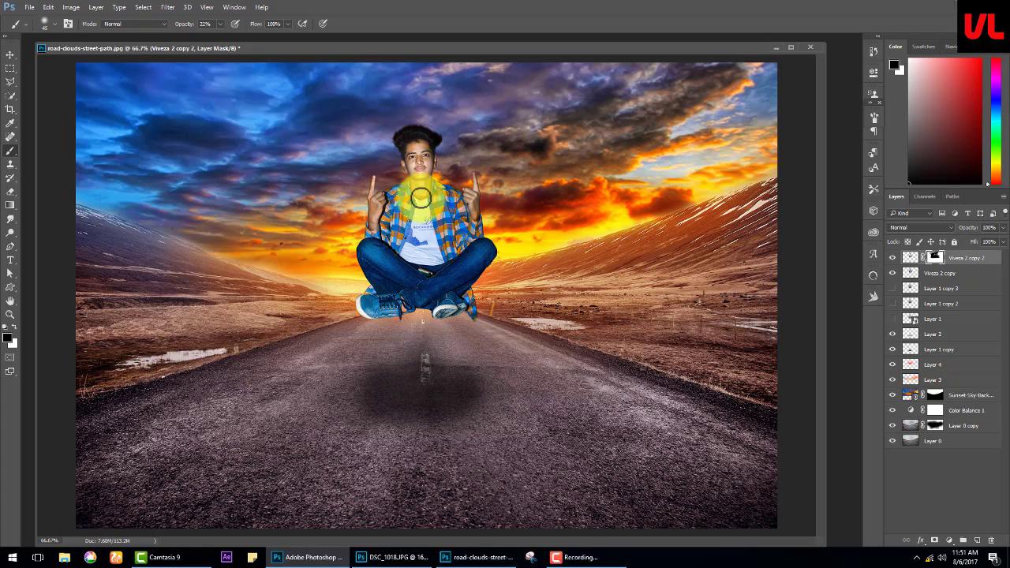
key("ctrl+e")
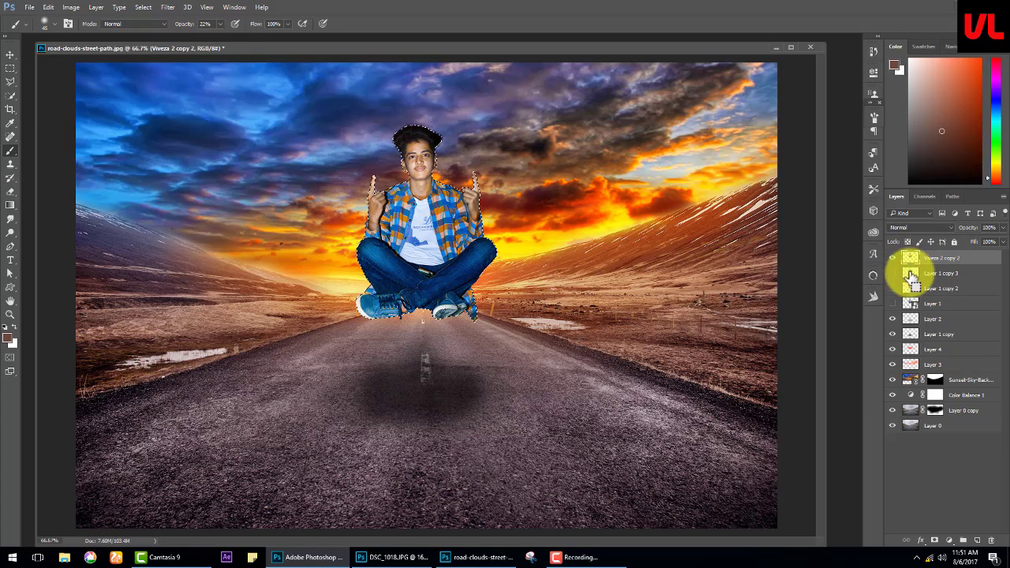
- Paint an orange sky-sampled glow on Soft Light Layer 5 beside the man, faded to 11% opacity
left_click_drag(912, 277, 979, 544)
left_click(979, 545)
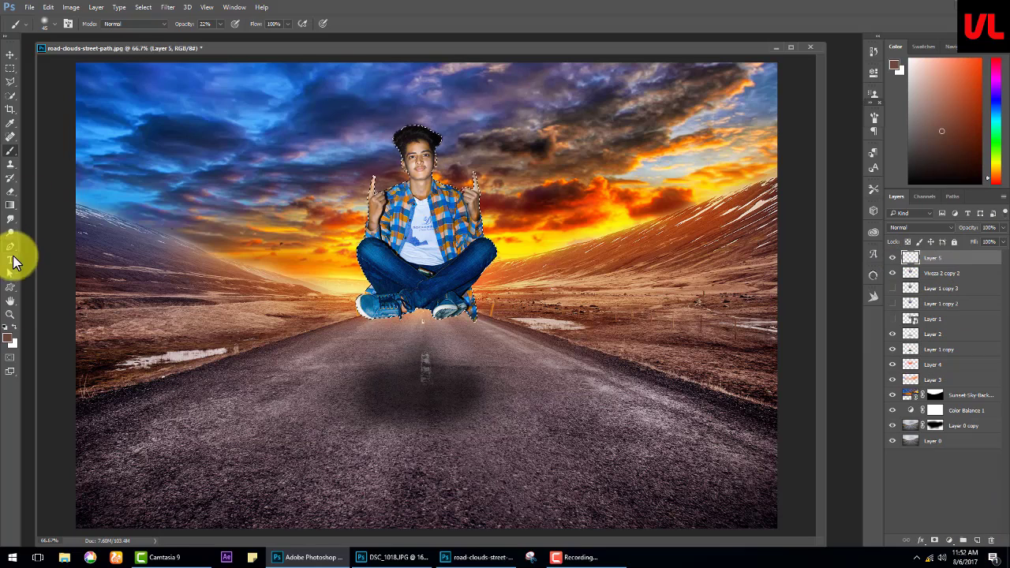
left_click(580, 221, "alt")
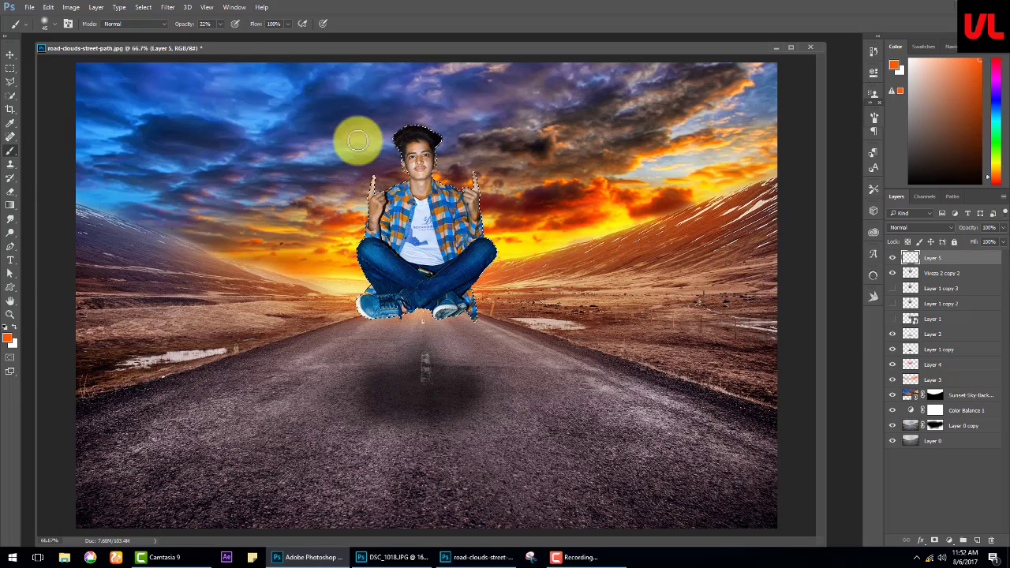
left_click(919, 228)
left_click(916, 336)
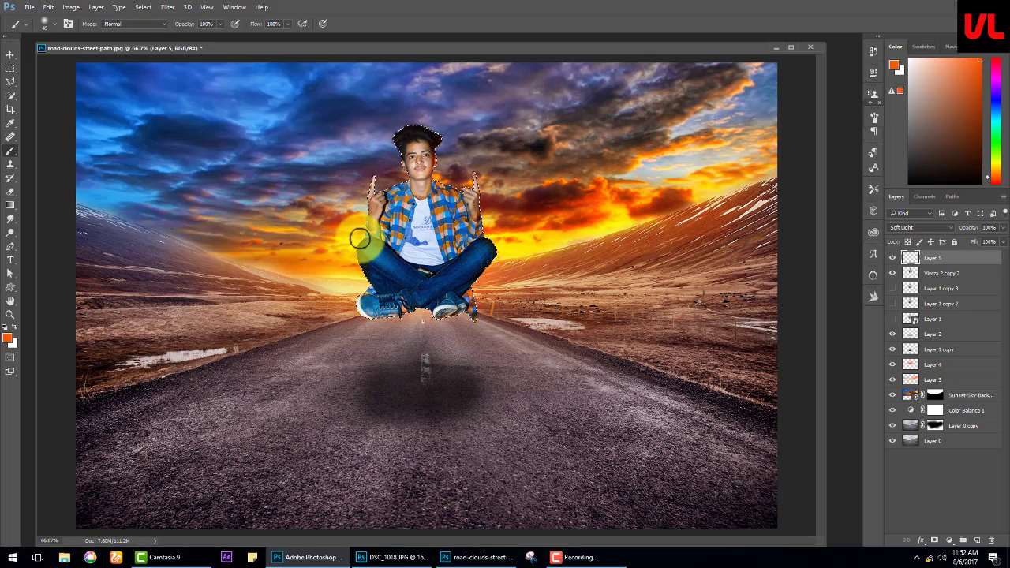
key("5")
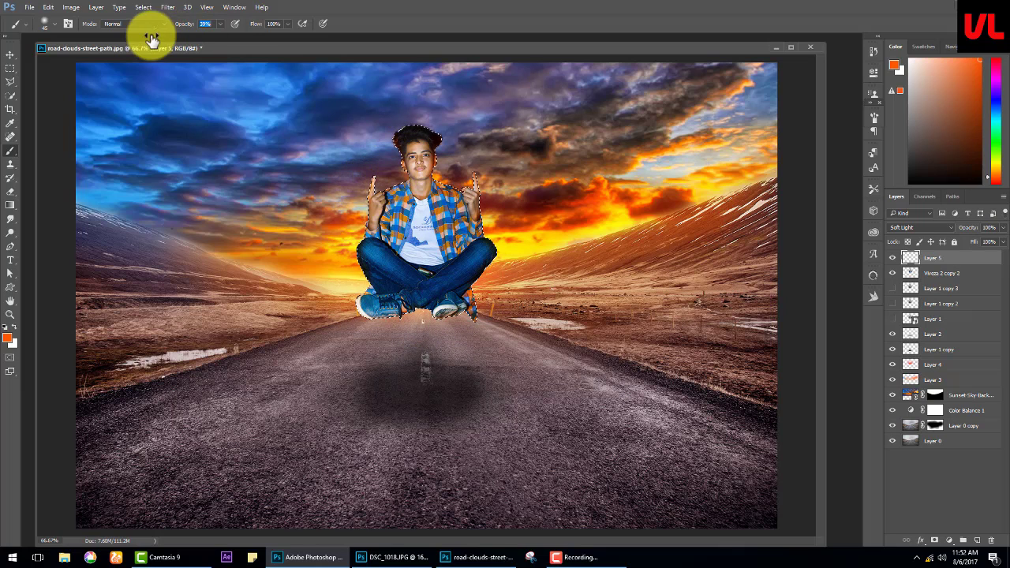
key("bracketright")
key("bracketright")
key("bracketright")
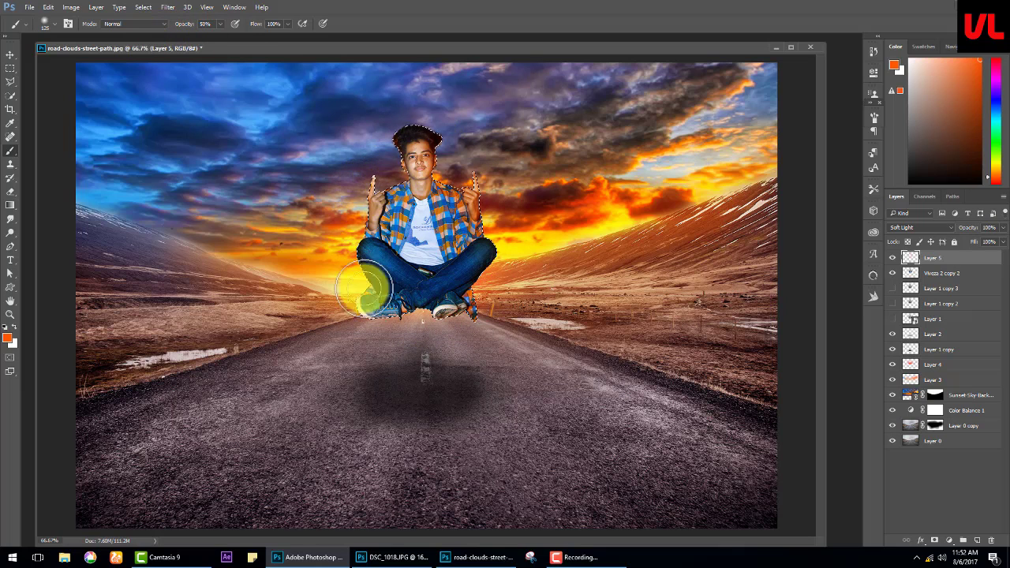
left_click_drag(966, 227, 896, 250)
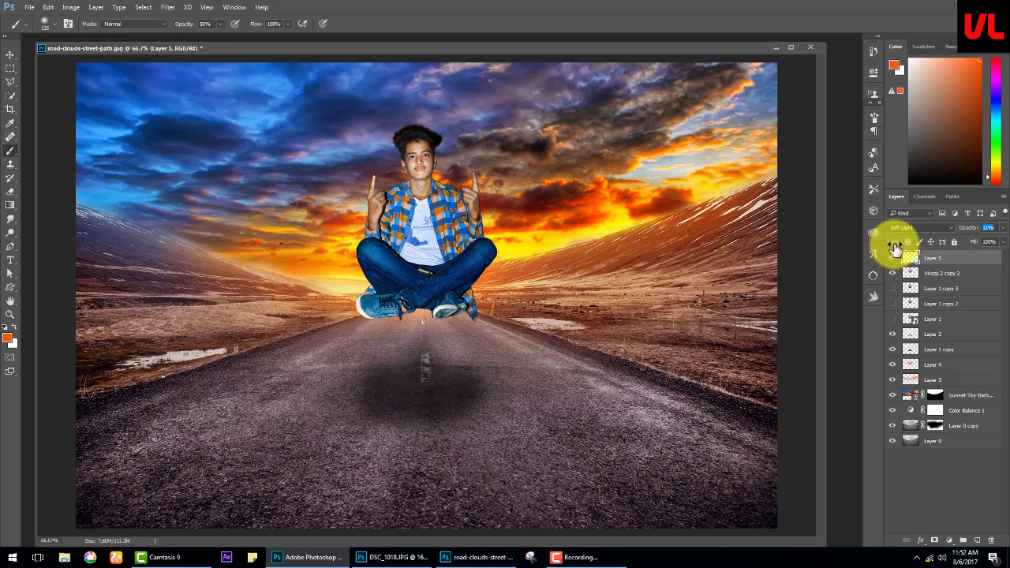
left_click(977, 540)
- Fill the man's silhouette black on Layer 6 and give it an orange Inner Glow style
key("d")
key("alt+BackSpace")
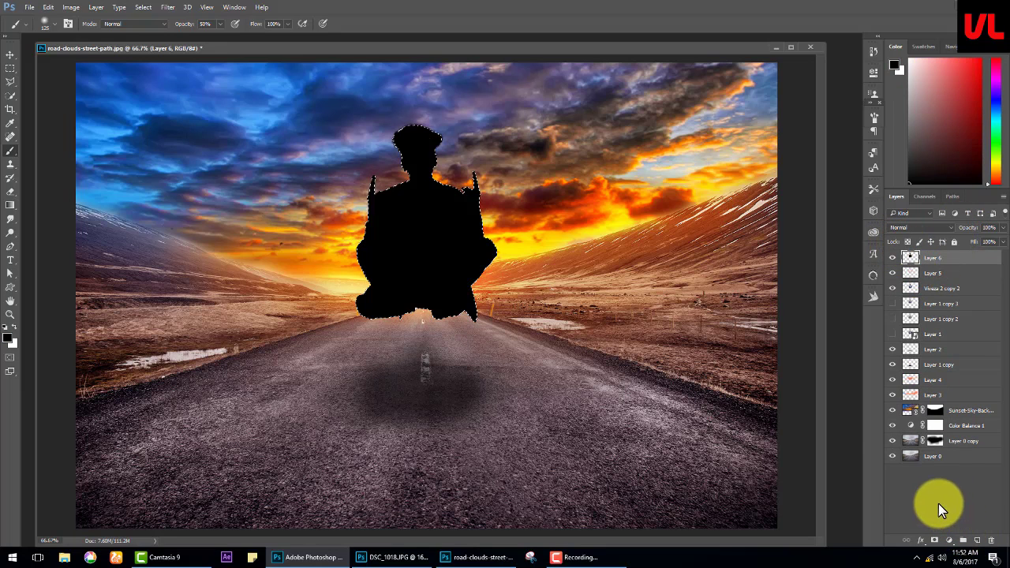
double_click(955, 258)
left_click(609, 312)
left_click(748, 240)
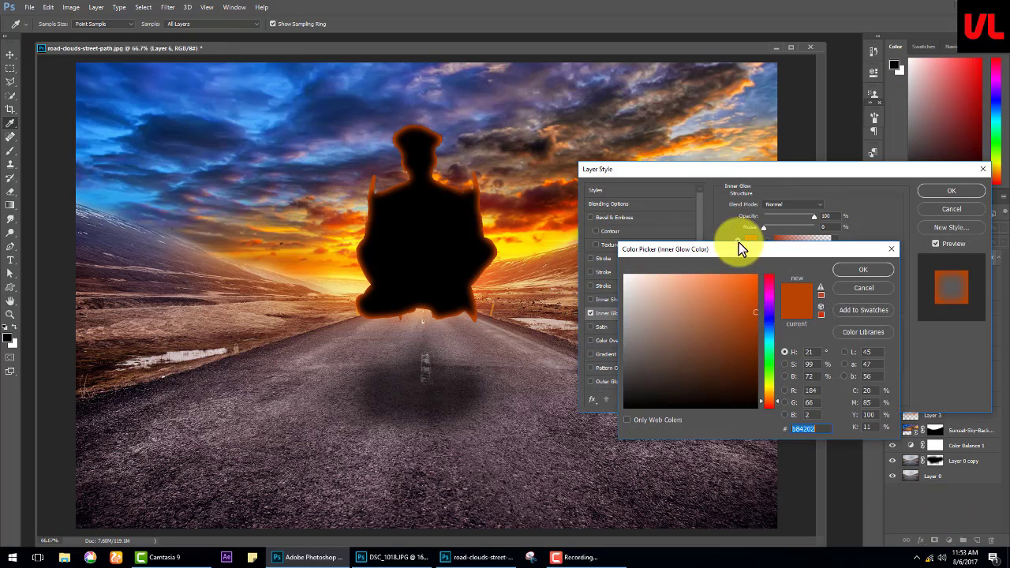
left_click_drag(770, 408, 766, 399)
left_click(868, 269)
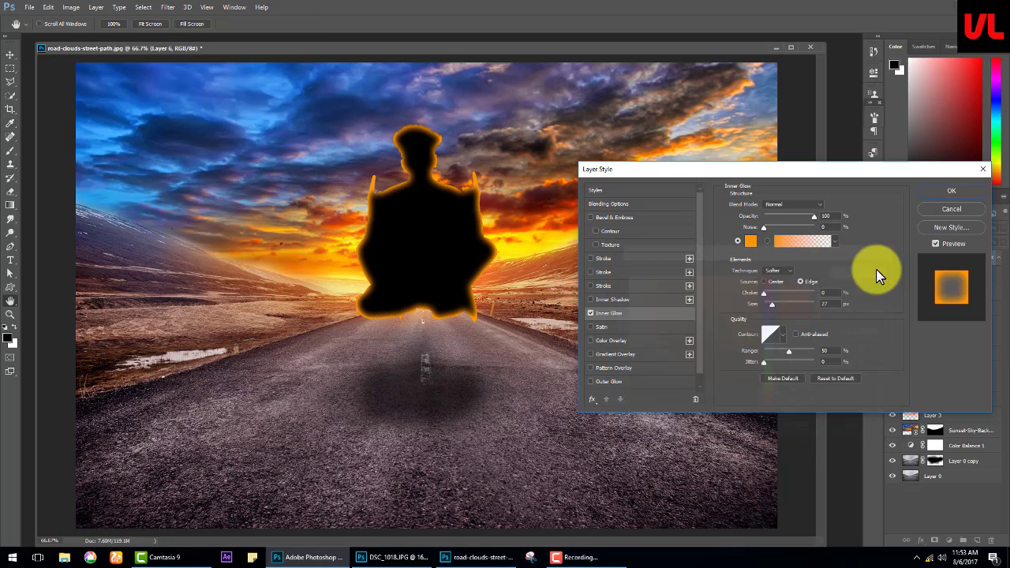
left_click_drag(772, 306, 769, 307)
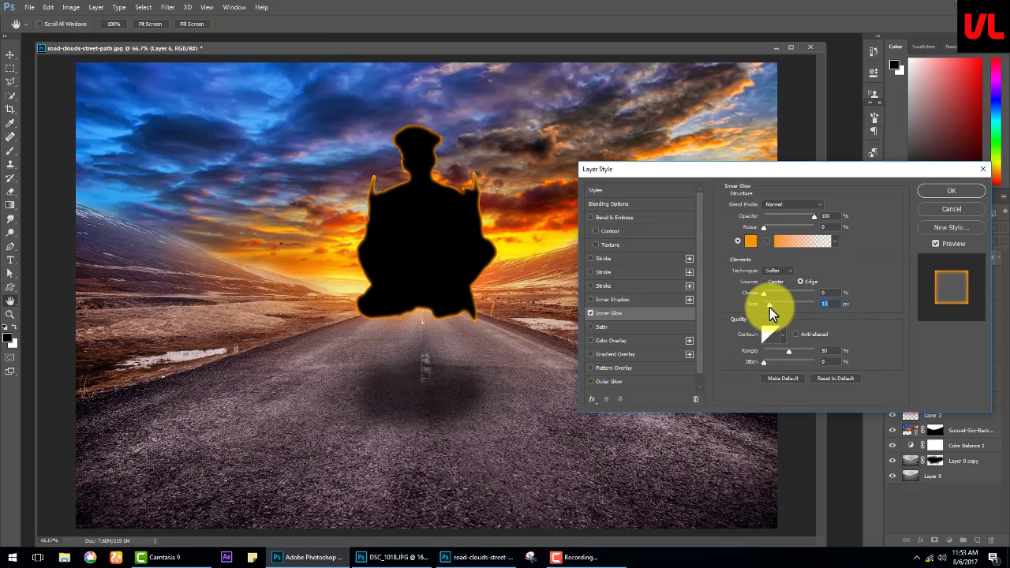
left_click(951, 191)
- Merge the glowing silhouette into a new empty Layer 7
left_click(977, 540)
key("b")
key("ctrl+e")
left_click(920, 227)
- Set Layer 7 to Color Dodge, then mask its glow off the face and hair at 13–22% brush opacity
left_click(915, 311)
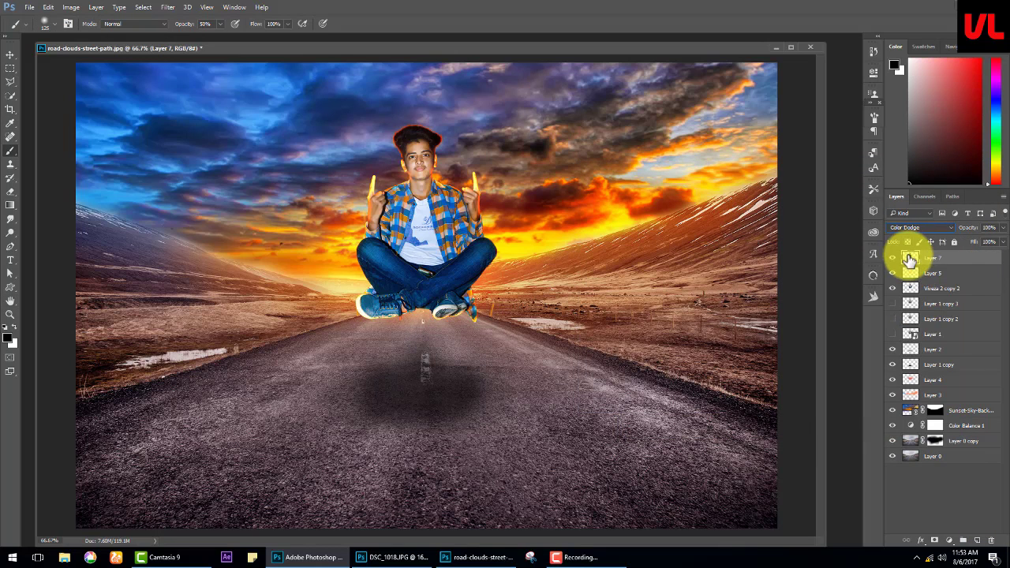
double_click(910, 261)
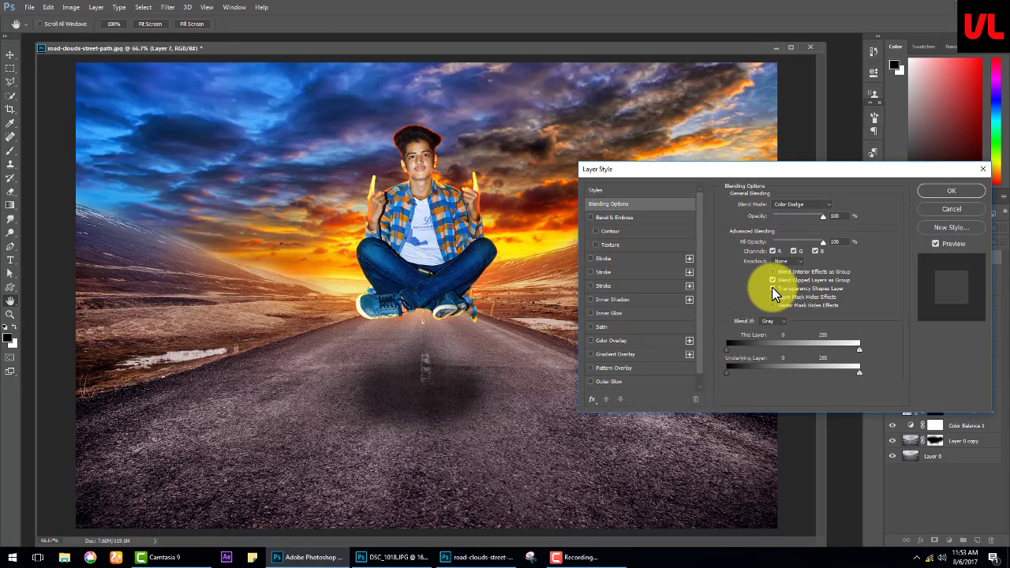
left_click(951, 191)
left_click(934, 541)
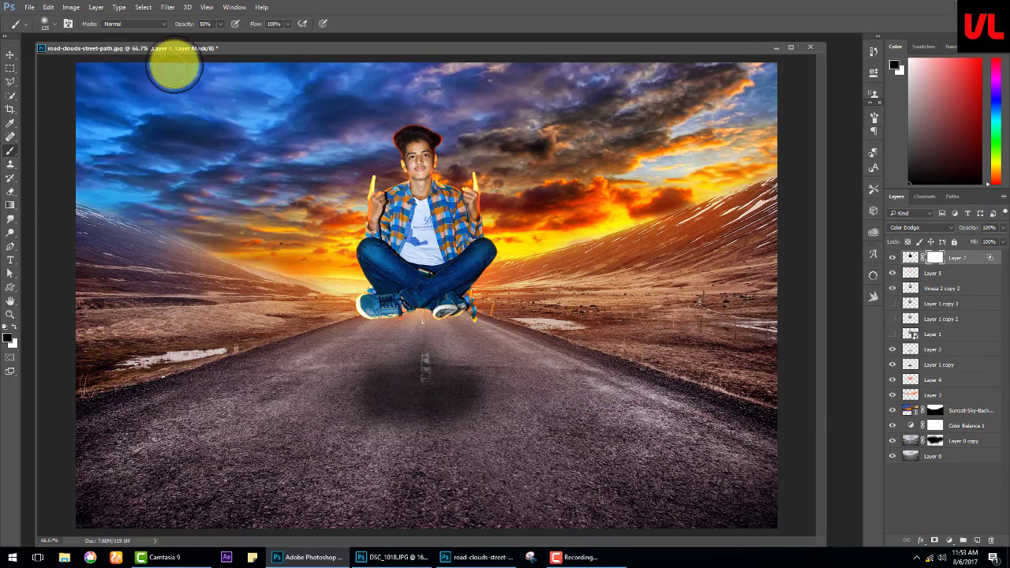
left_click_drag(213, 24, 161, 30)
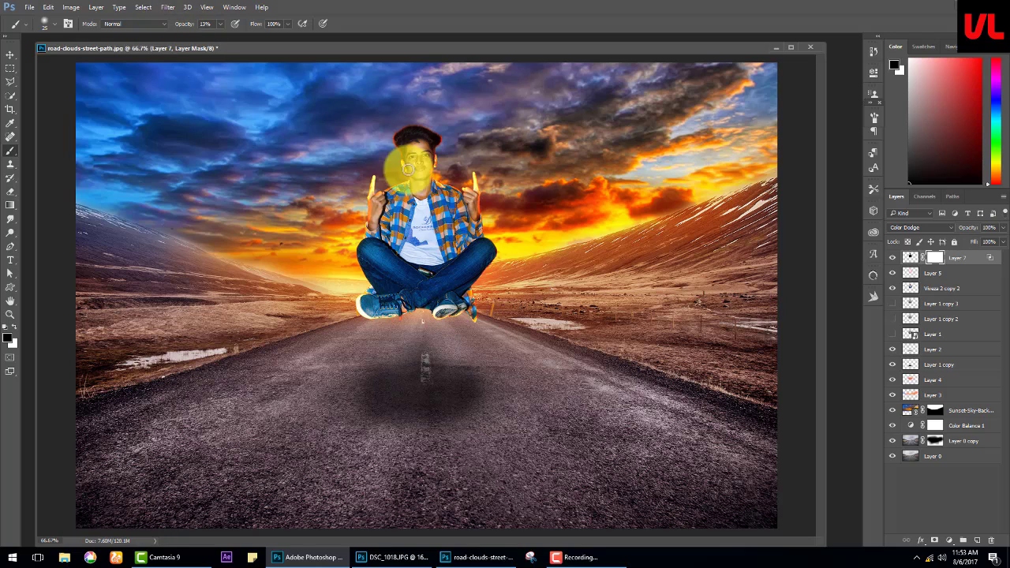
left_click_drag(403, 161, 408, 127)
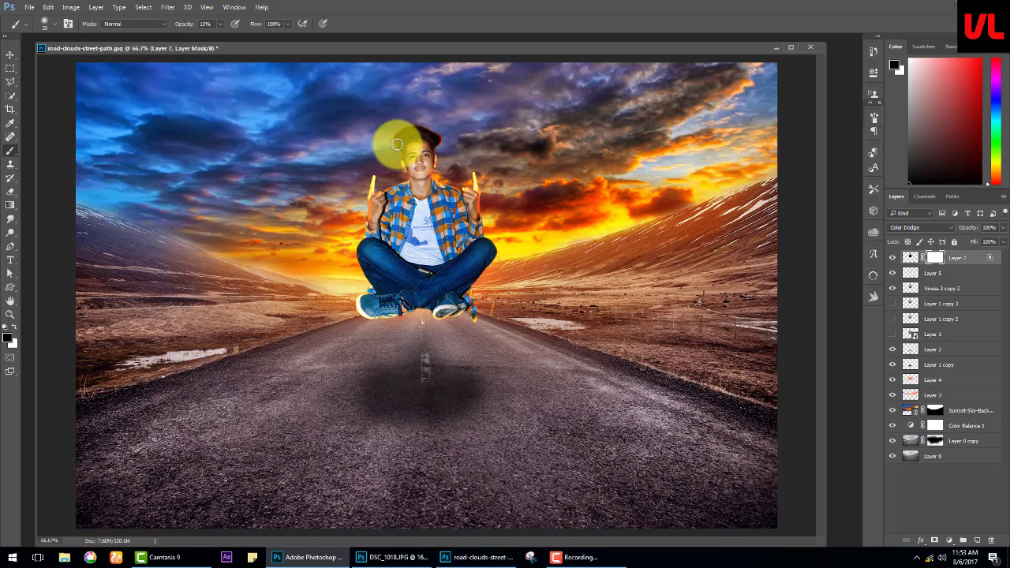
left_click_drag(192, 26, 202, 26)
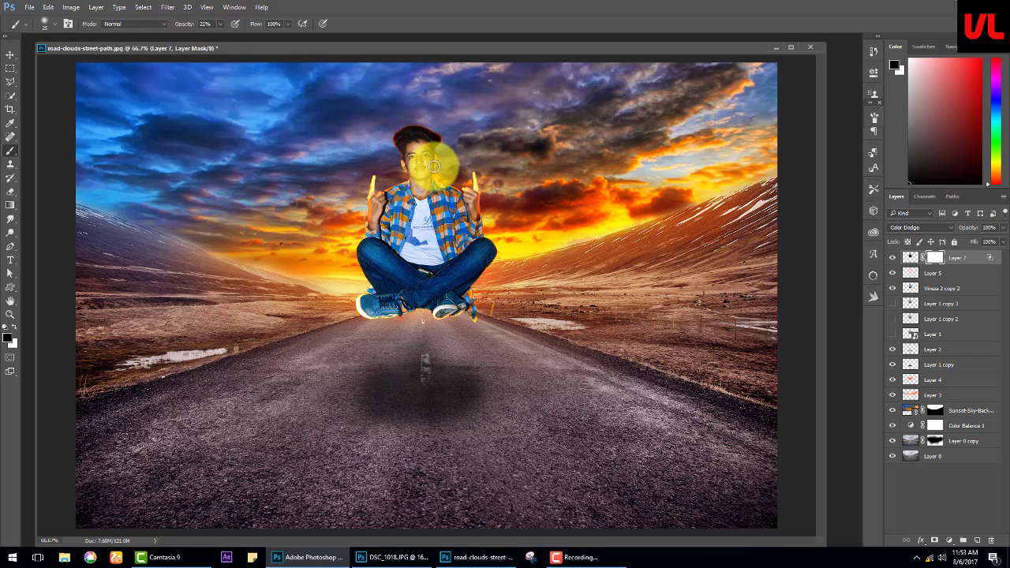
mouse_move(434, 167)
left_mouse_down()
mouse_move(440, 135)
mouse_move(477, 184)
mouse_move(367, 194)
mouse_move(411, 302)
mouse_move(463, 308)
mouse_move(396, 276)
left_mouse_up()
- Load the man's outline as a selection and add Layer 8 in Color Dodge with white paint
left_click(912, 288, "ctrl")
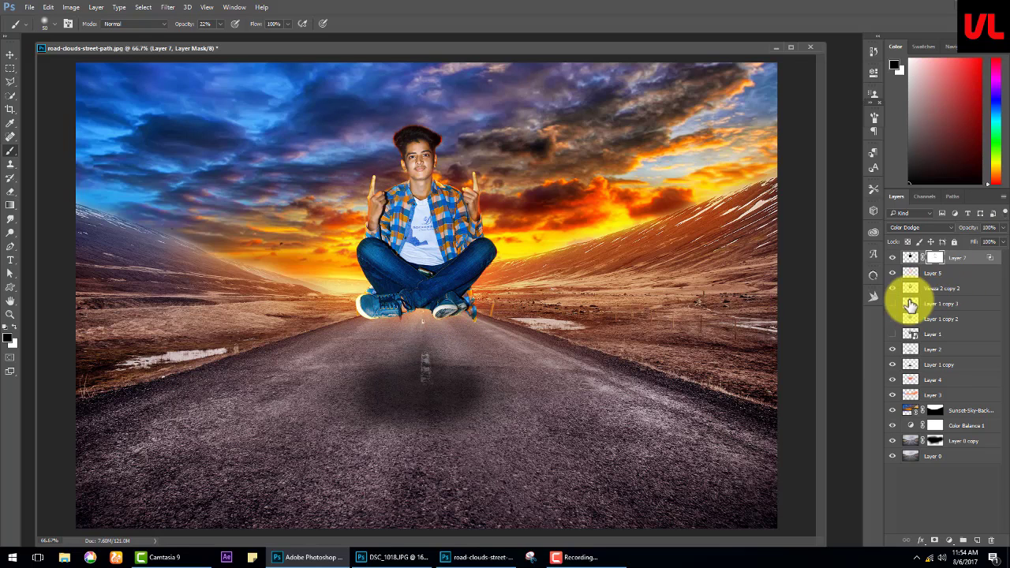
left_click(977, 541)
left_click(15, 327)
left_click(919, 227)
left_click(908, 314)
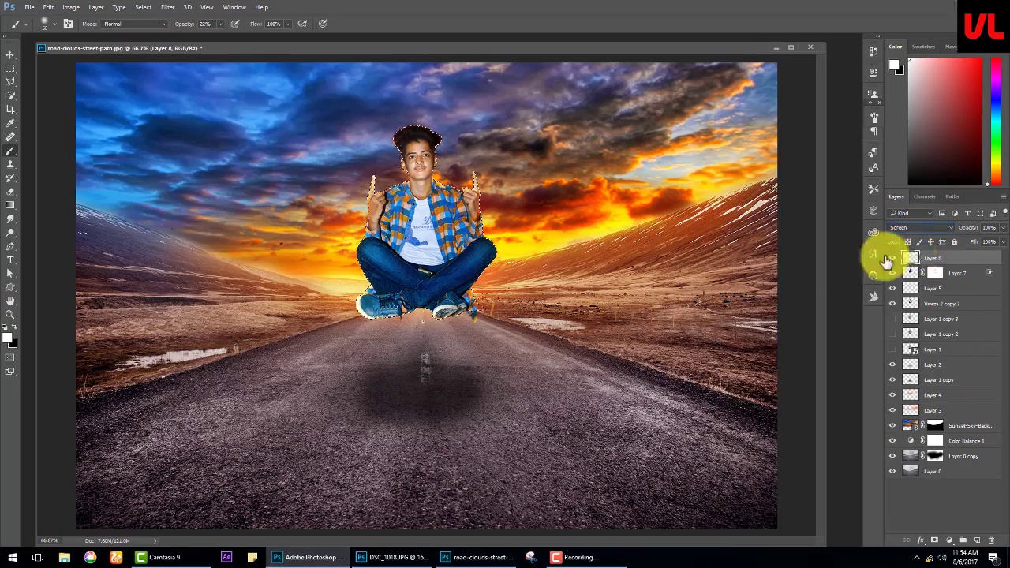
double_click(888, 257)
key("Return")
key("ctrl+plus")
key("ctrl+plus")
key("ctrl+plus")
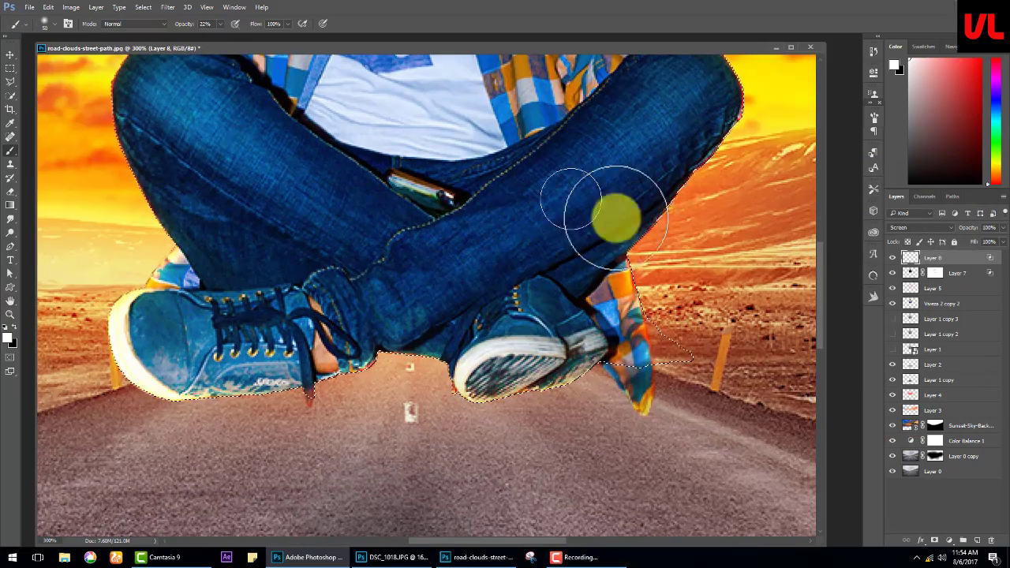
left_click(920, 228)
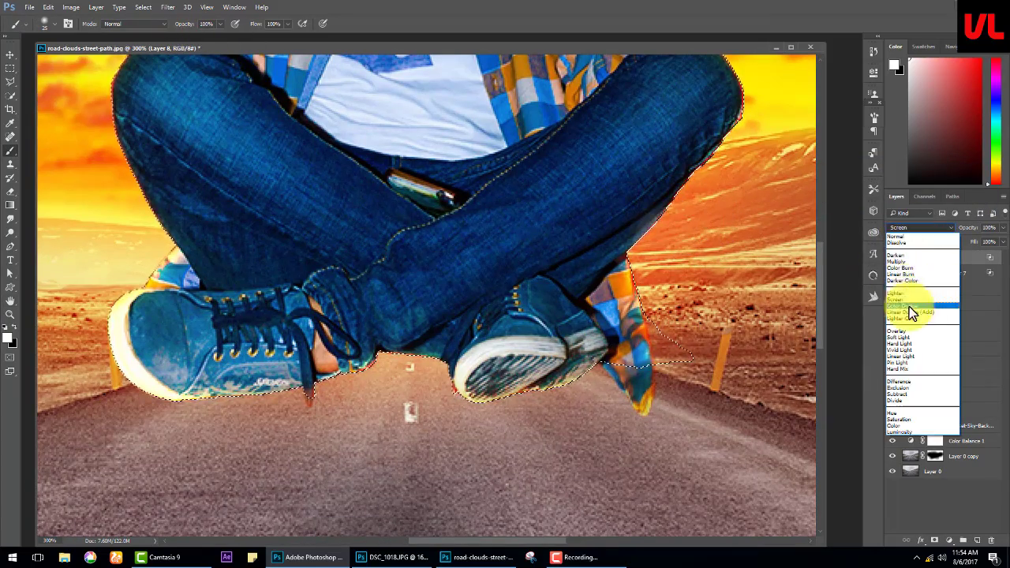
left_click(909, 307)
- Brush soft white highlights at 12–27% opacity along the hair, shoulders, knees and shoes
mouse_move(751, 124)
left_mouse_down()
mouse_move(645, 276)
mouse_move(582, 275)
left_mouse_up()
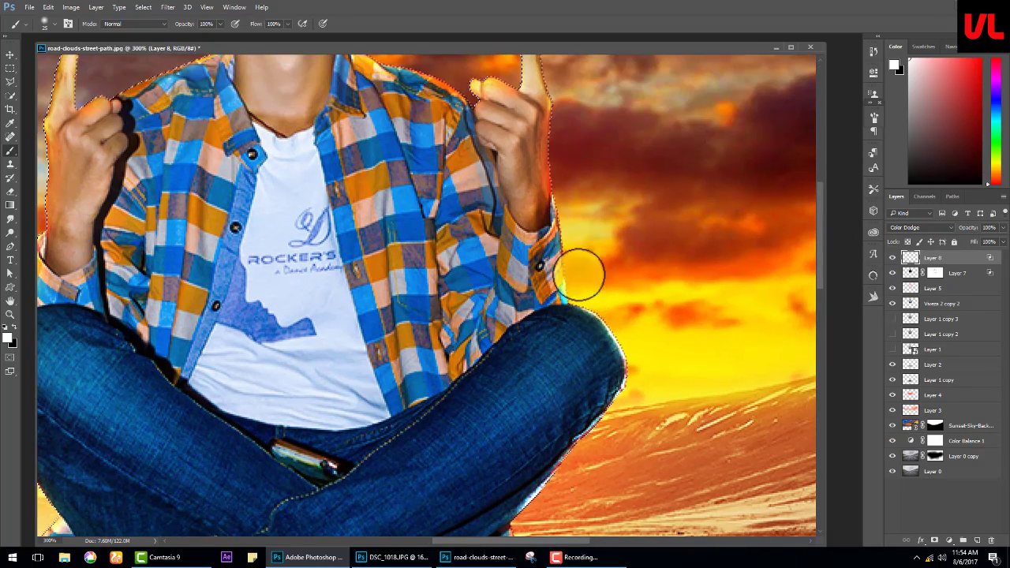
left_click_drag(576, 207, 567, 289)
left_click_drag(564, 210, 563, 287)
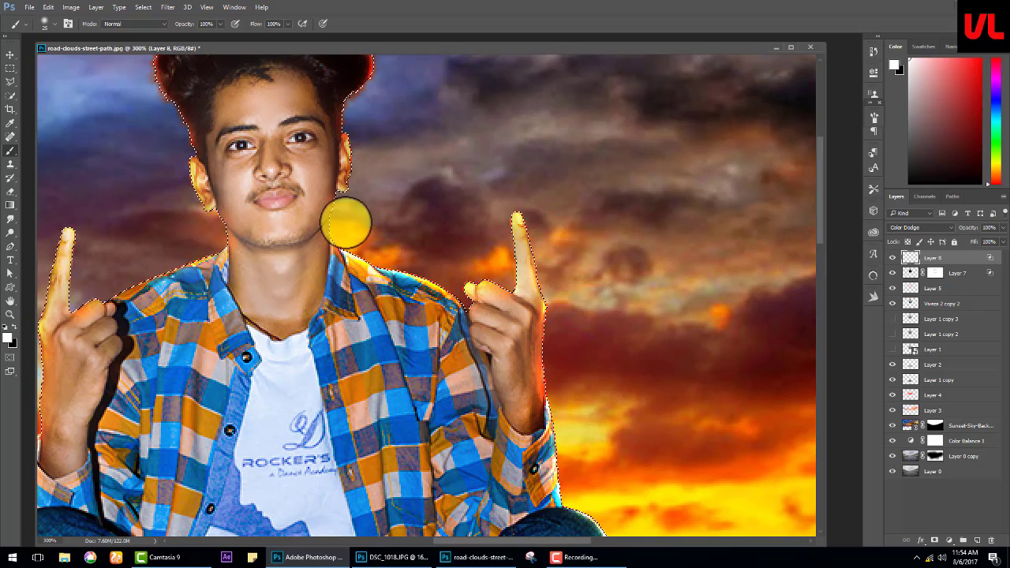
left_click_drag(345, 221, 351, 283)
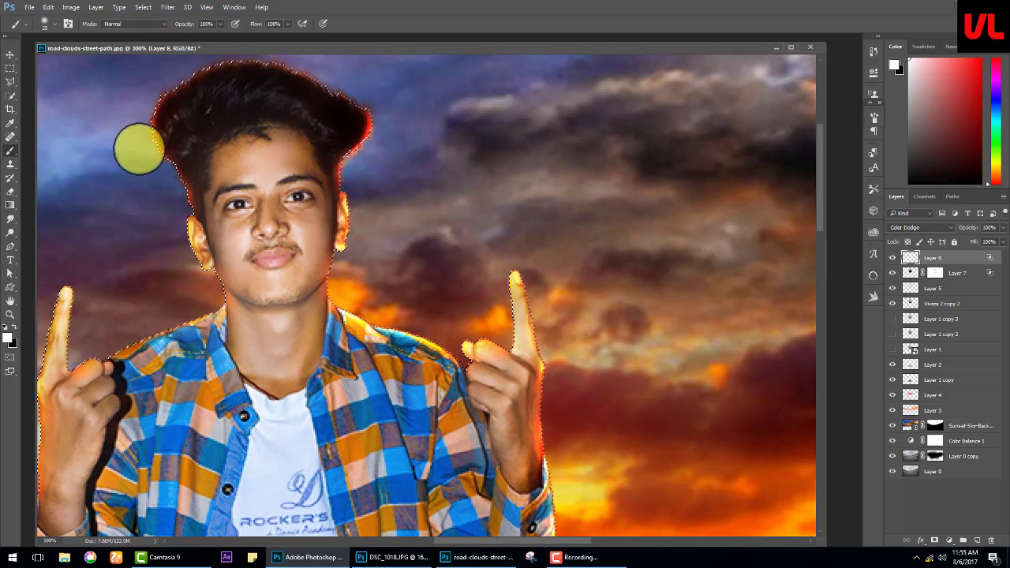
left_click_drag(199, 283, 273, 271)
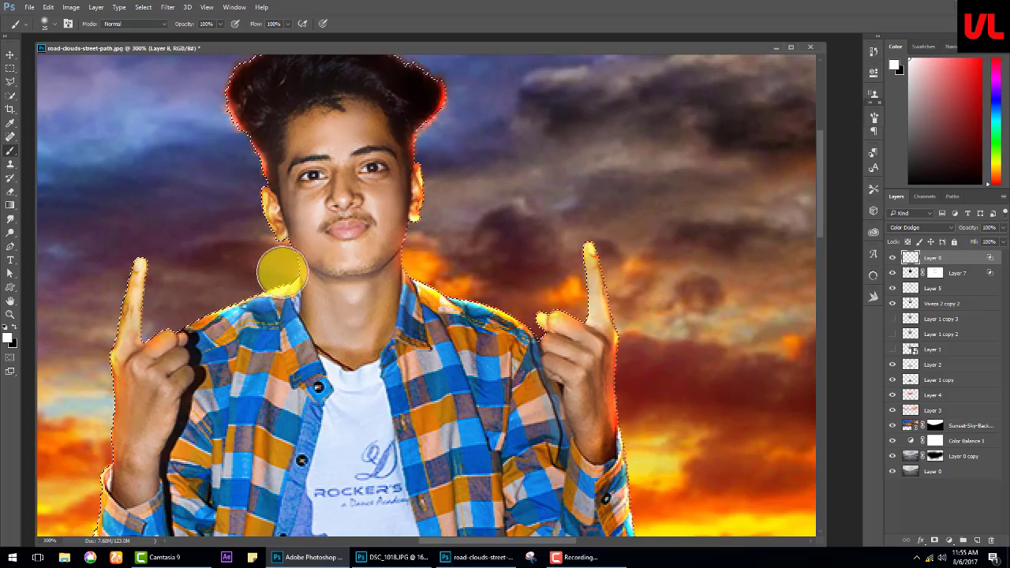
left_click_drag(255, 316, 330, 260)
left_click_drag(167, 315, 245, 119)
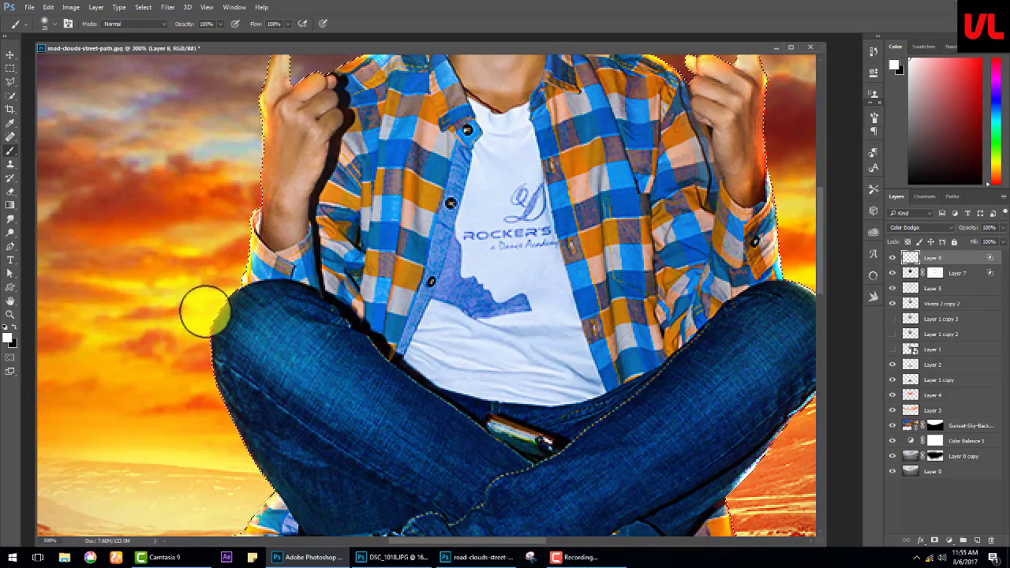
left_click_drag(244, 479, 254, 316)
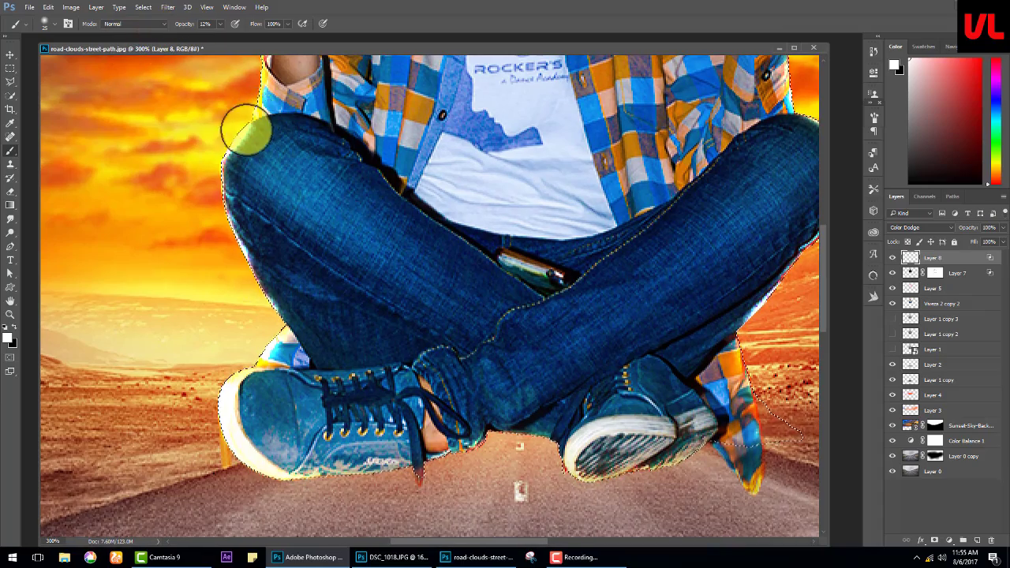
left_click_drag(180, 25, 187, 30)
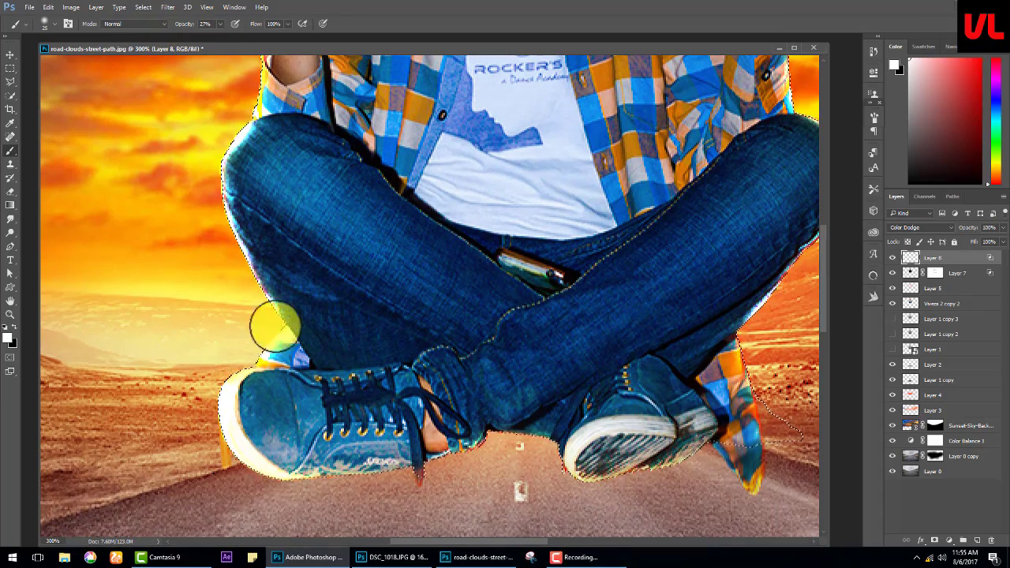
mouse_move(428, 473)
left_mouse_down()
mouse_move(405, 461)
mouse_move(208, 509)
left_mouse_up()
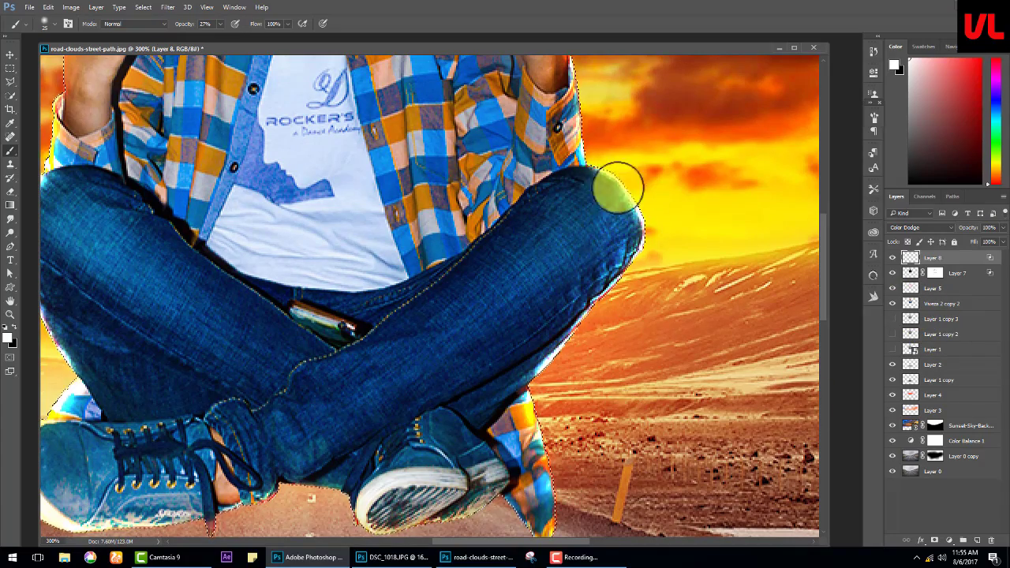
left_click_drag(561, 195, 533, 377)
left_click_drag(426, 202, 467, 316)
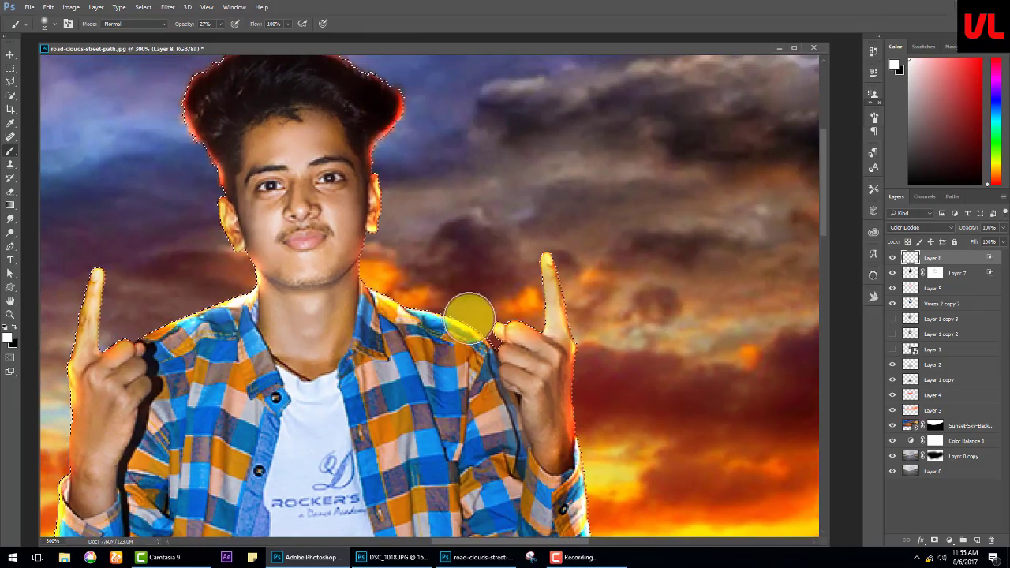
key("ctrl+0")
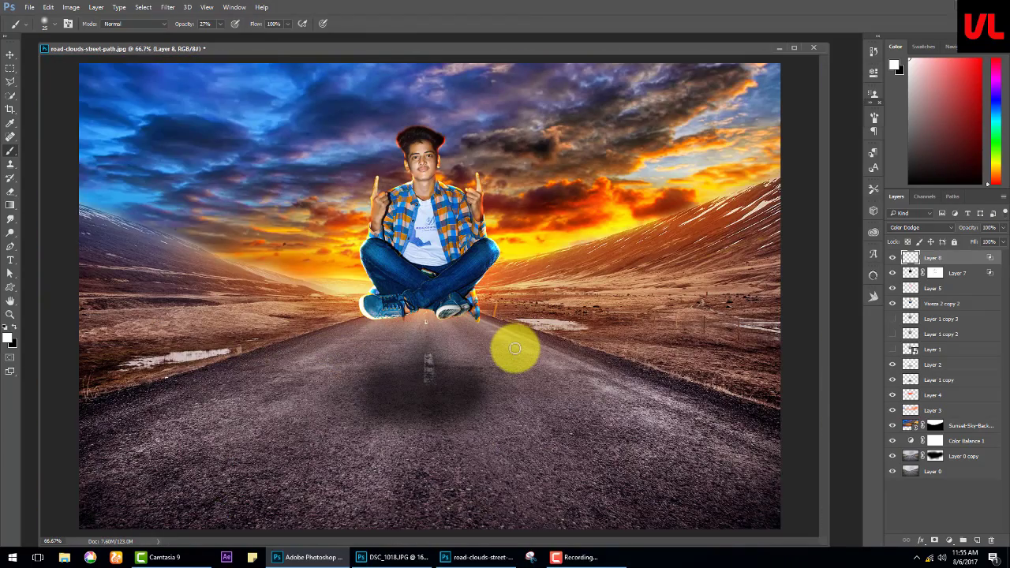
- Place Light Hit 3.png as a linked layer and set its blend mode to Screen
left_click(952, 425)
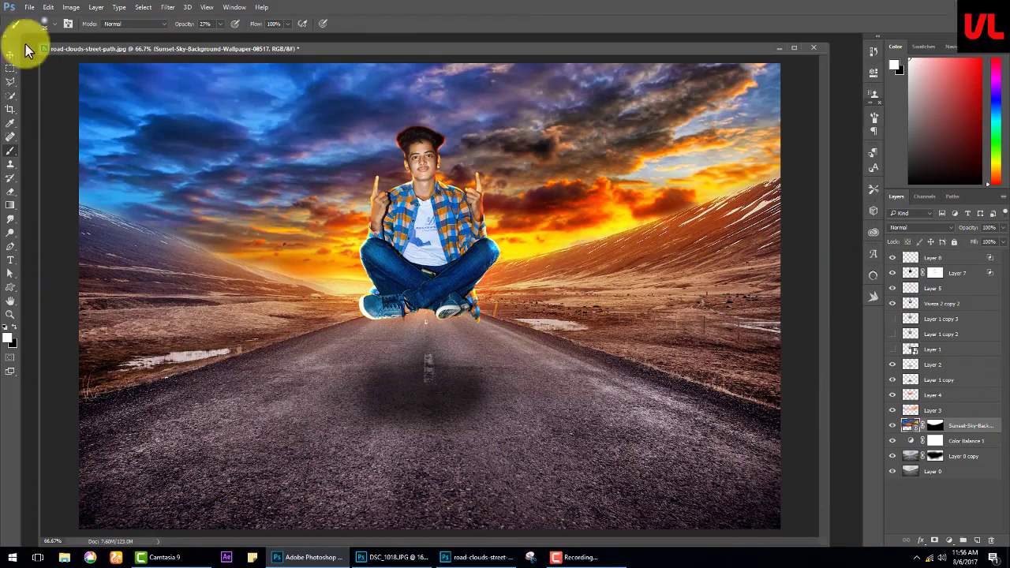
left_click(29, 7)
left_click(67, 221)
left_click(162, 24)
double_click(276, 229)
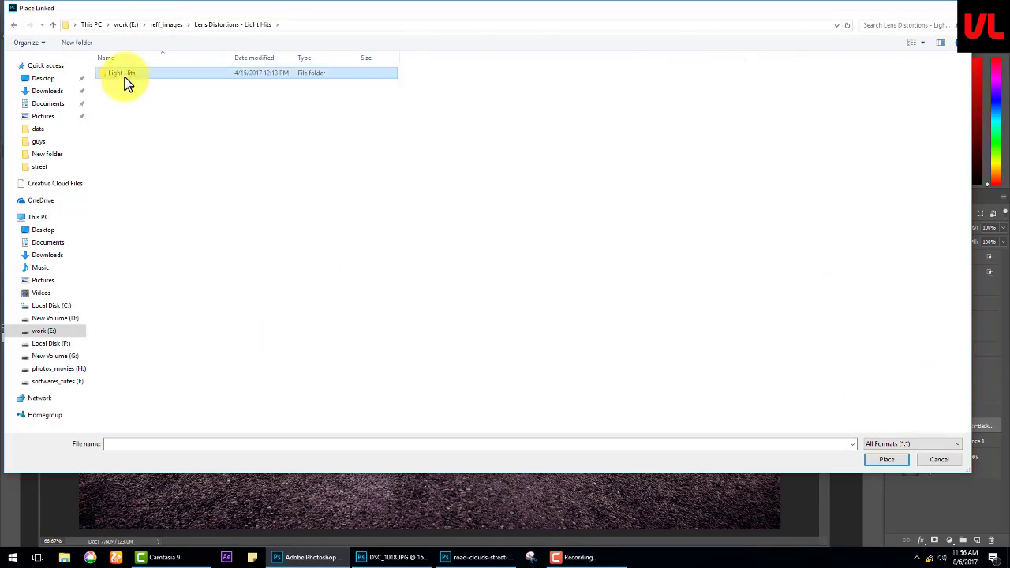
double_click(124, 78)
left_click(381, 91)
double_click(381, 92)
left_click(921, 227)
left_click(916, 271)
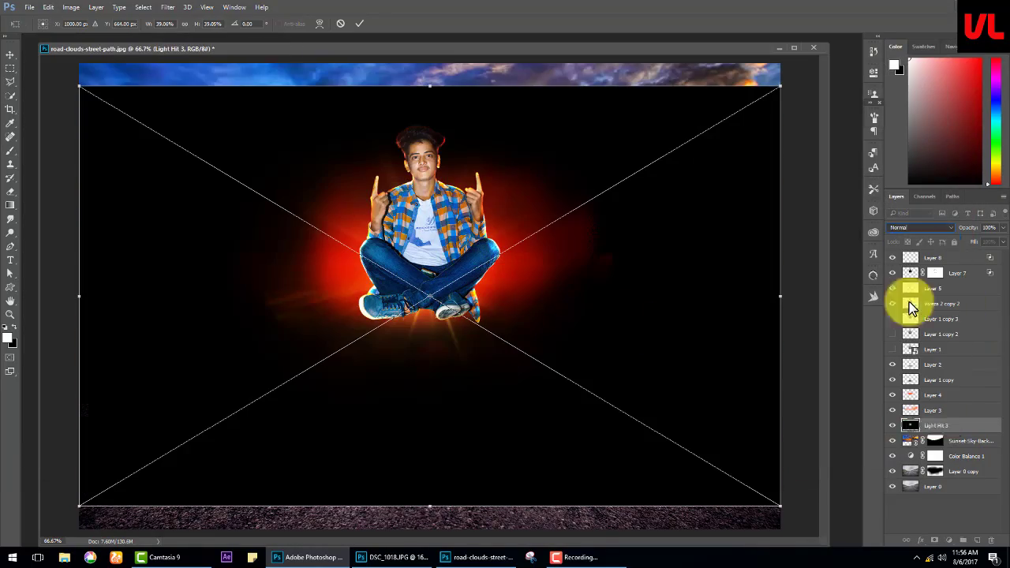
- Enlarge the flare well beyond the canvas and rotate it about 87 degrees
key("ctrl+minus")
key("ctrl+minus")
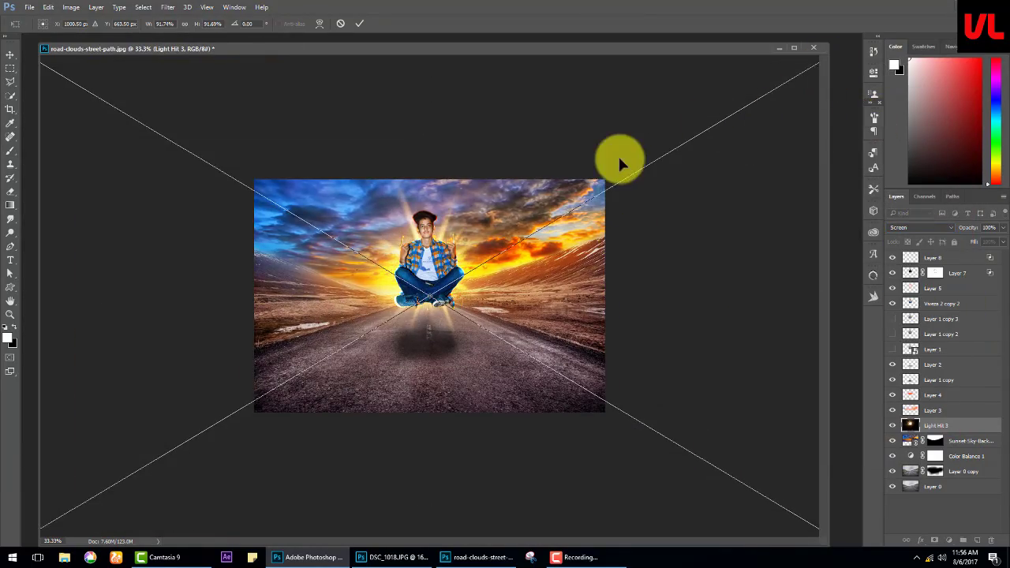
left_click_drag(607, 192, 719, 118)
left_click_drag(508, 334, 514, 326)
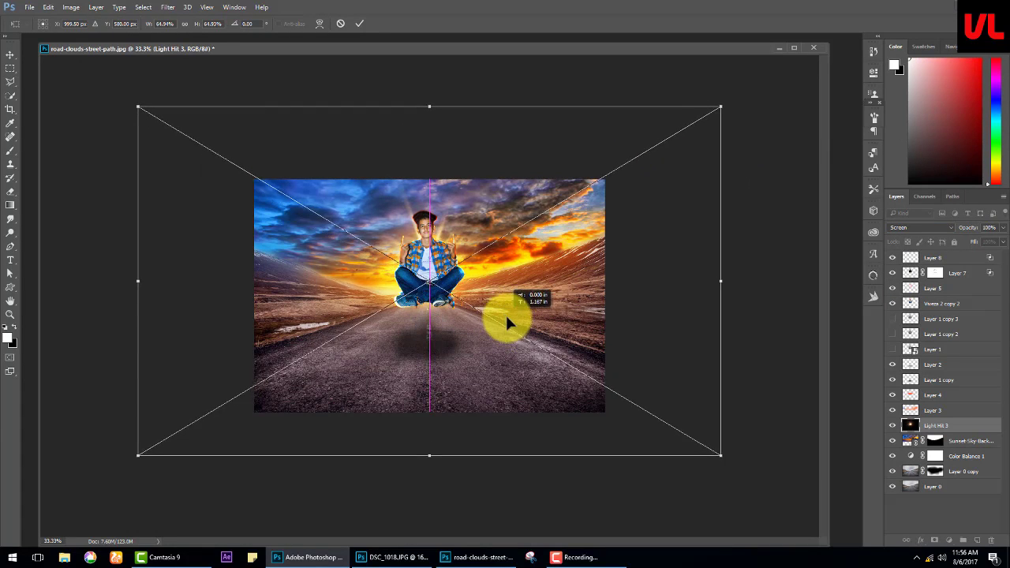
left_click_drag(717, 114, 787, 79)
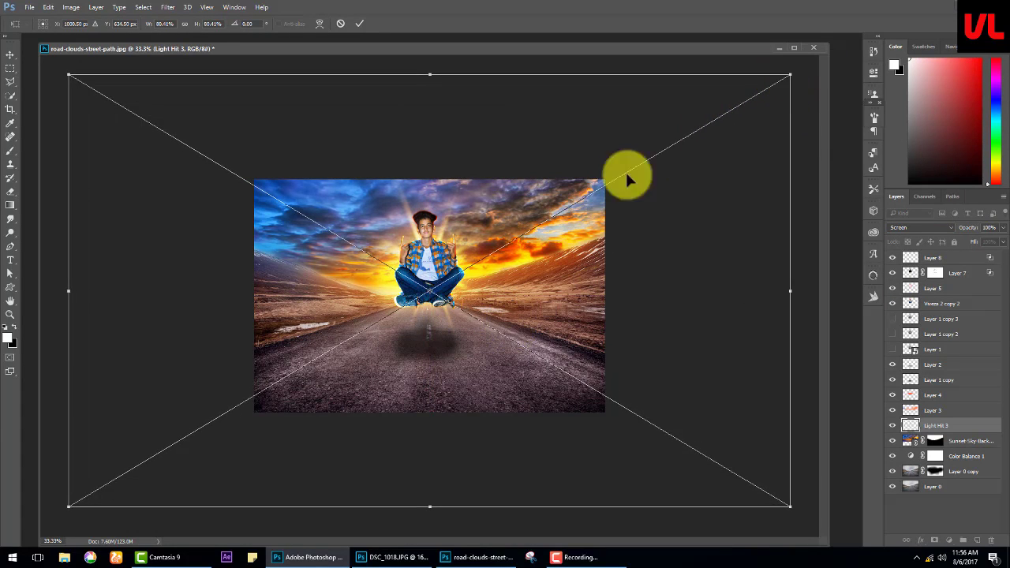
left_click_drag(792, 521, 461, 486)
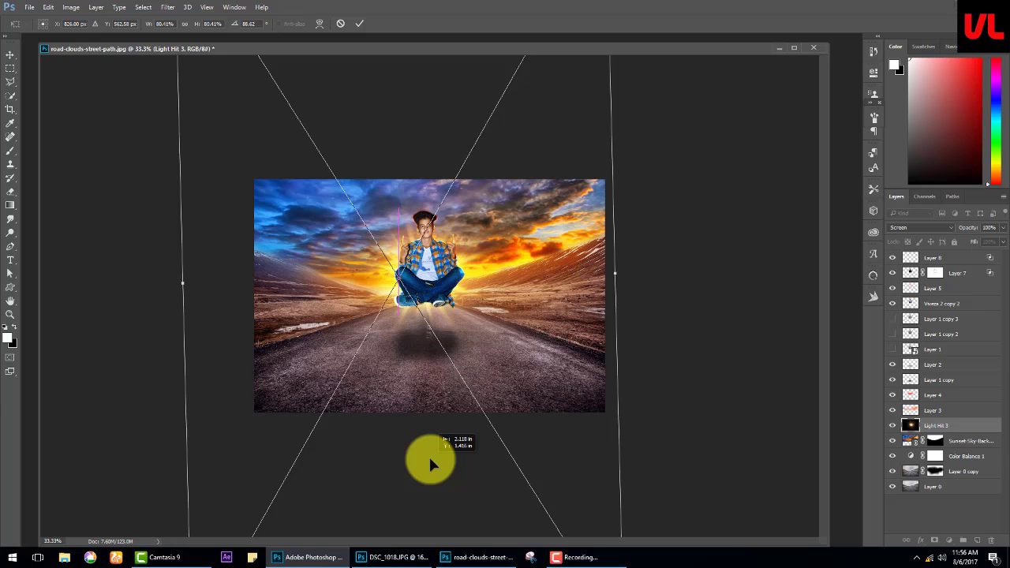
key("ctrl+minus")
key("ctrl+minus")
left_click_drag(521, 102, 532, 87)
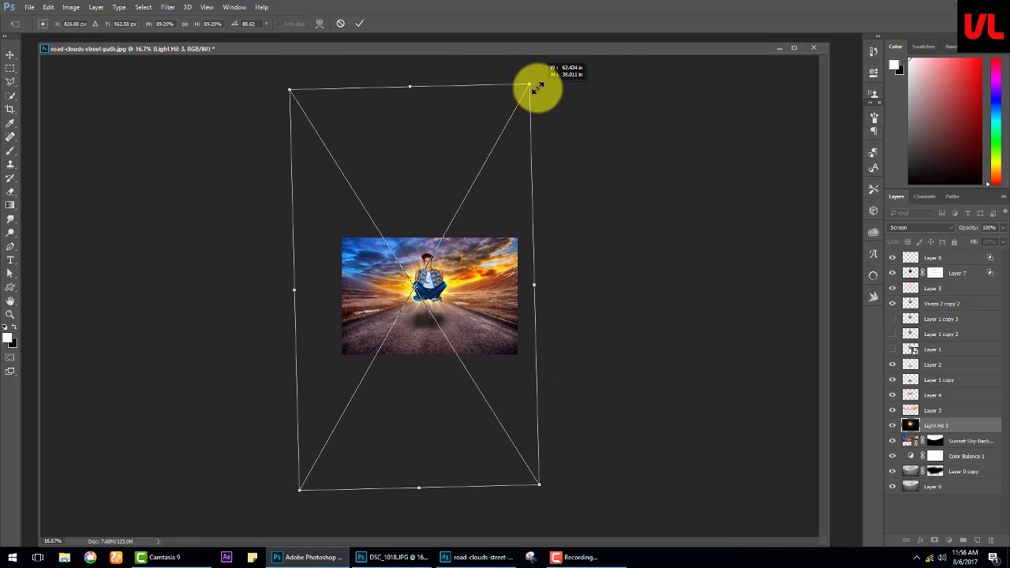
double_click(457, 267)
- Warp the flare so its bottom edge arches upward behind the man
key("ctrl+plus")
key("ctrl+plus")
key("ctrl+plus")
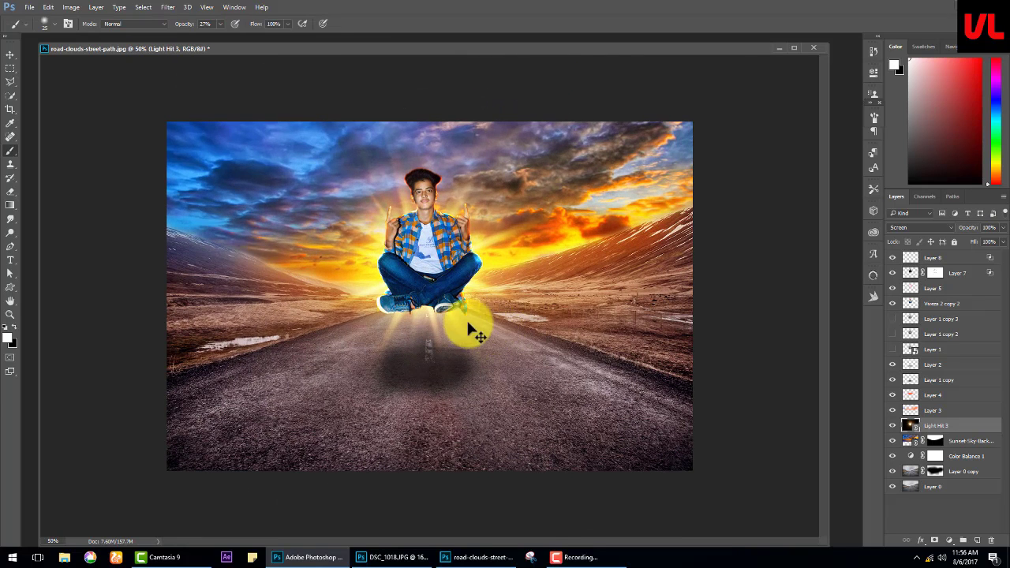
right_click(471, 329)
left_click(474, 361)
left_click_drag(509, 464, 503, 410)
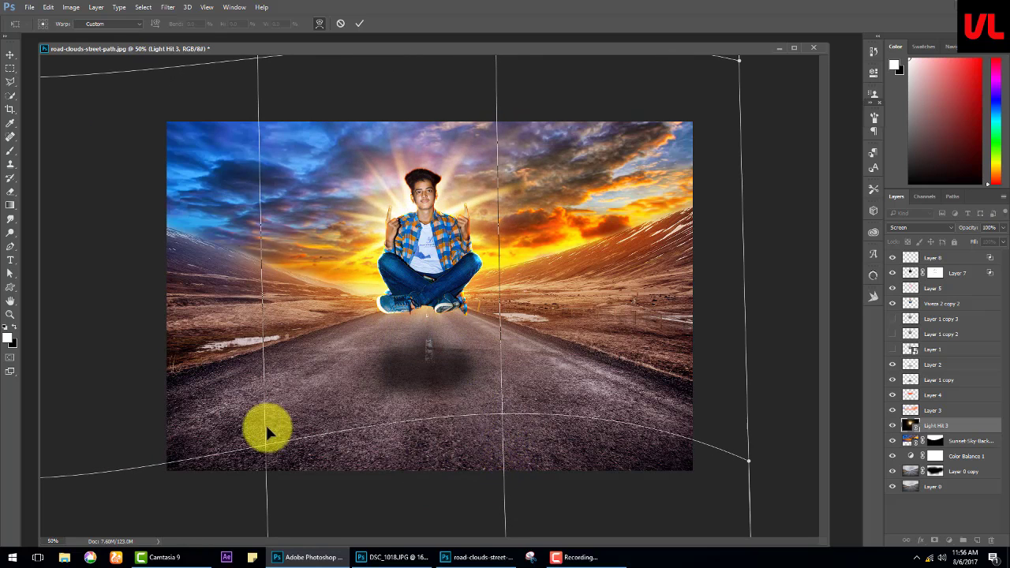
key("Return")
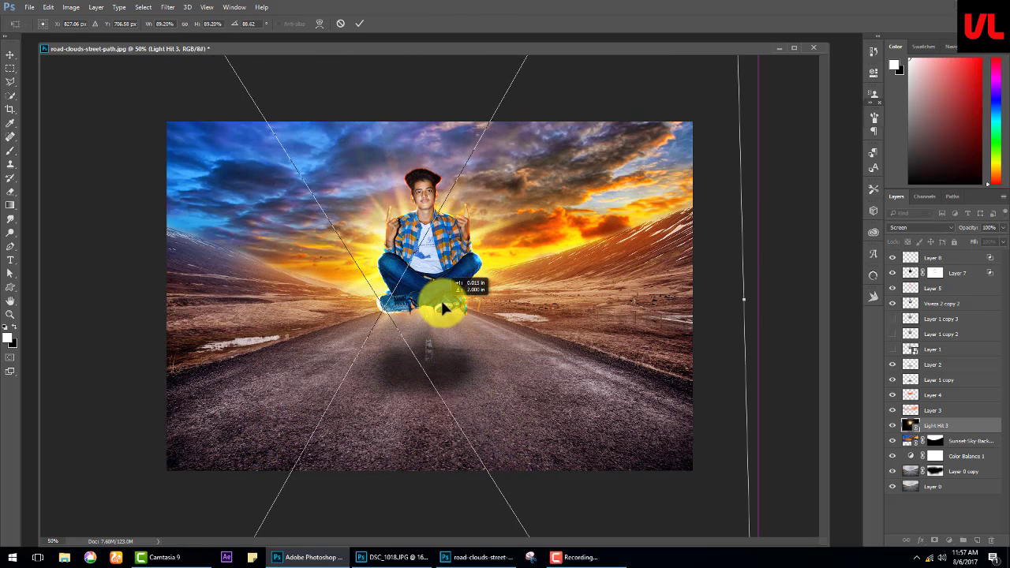
- Raise the flare's saturation to +57 with Hue/Saturation
key("ctrl+u")
left_click_drag(474, 130, 641, 198)
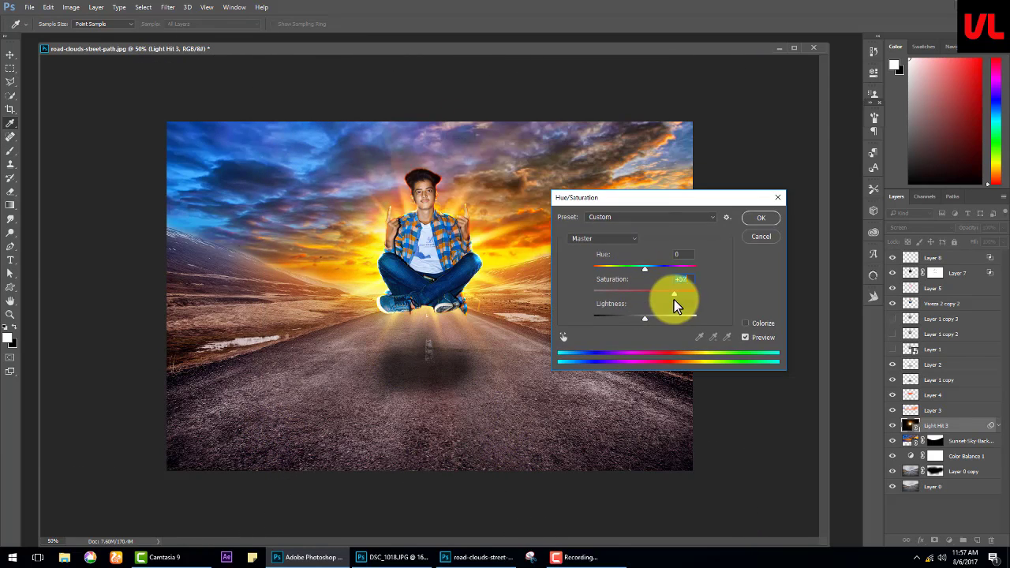
left_click(759, 217)
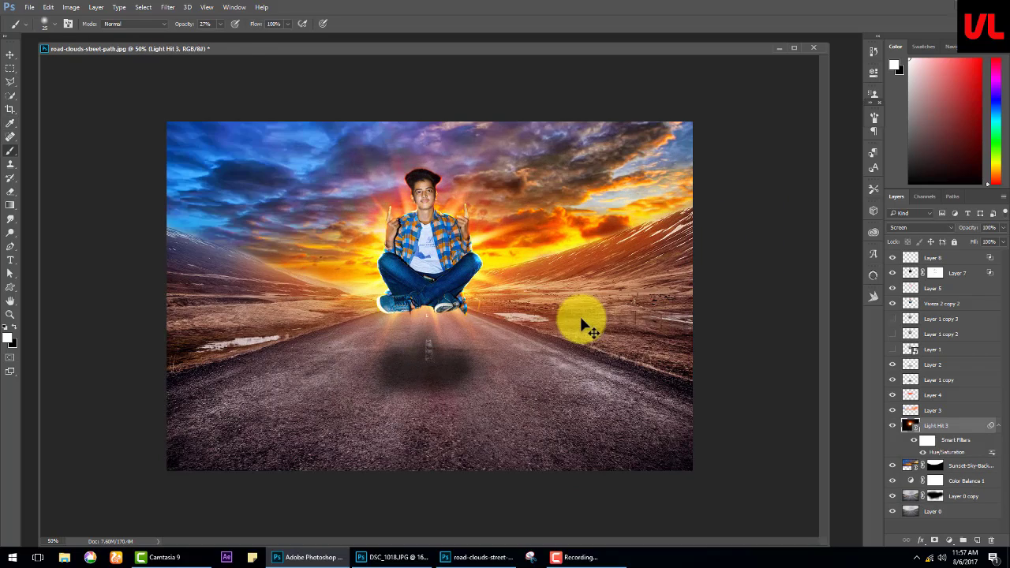
- On a new Layer 9, paint a black shadow with a 300 px brush beneath the man
left_click(940, 380)
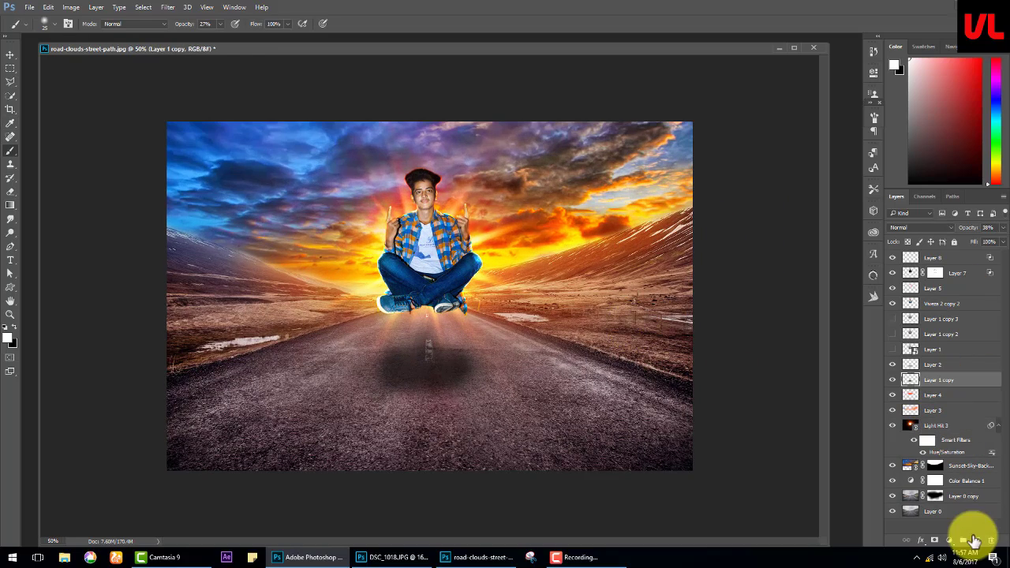
left_click(978, 541)
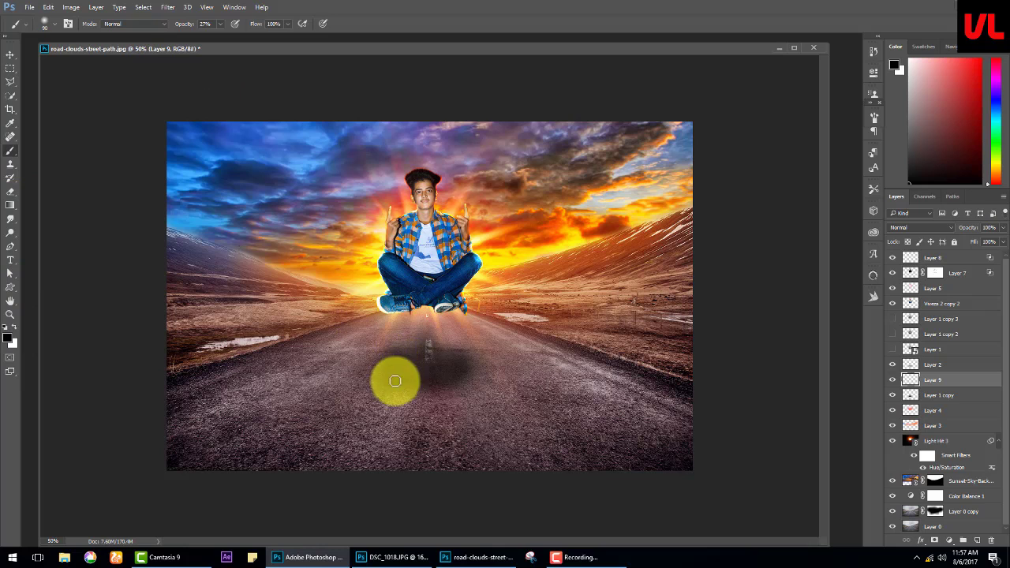
key("bracketright")
key("bracketright")
key("bracketright")
mouse_move(394, 427)
left_mouse_down()
mouse_move(406, 418)
mouse_move(487, 424)
mouse_move(372, 446)
mouse_move(490, 435)
mouse_move(329, 455)
left_mouse_up()
- Apply Motion Blur at 120 pixels to the shadow
left_click(167, 7)
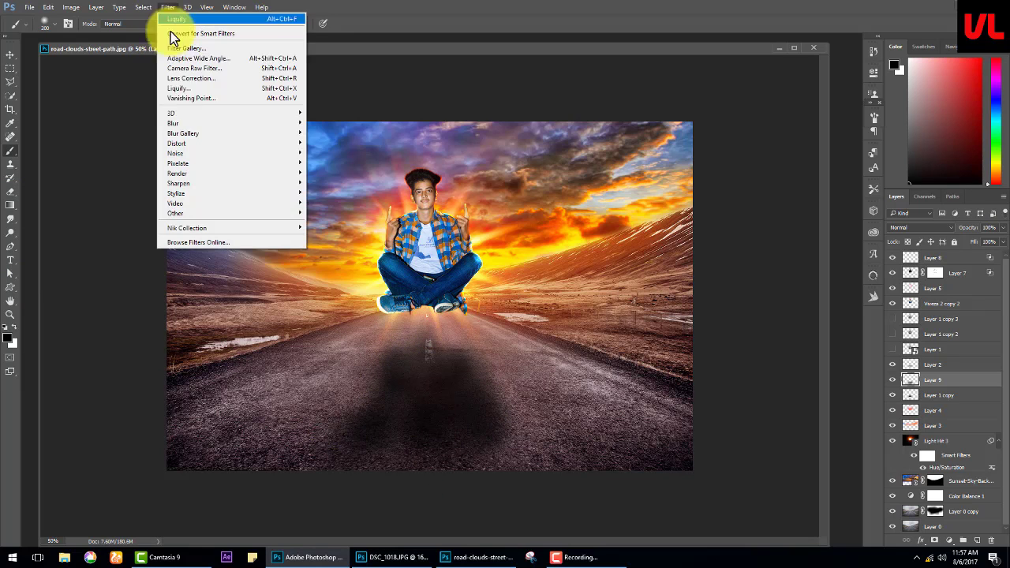
left_click(342, 183)
left_click_drag(676, 390, 665, 390)
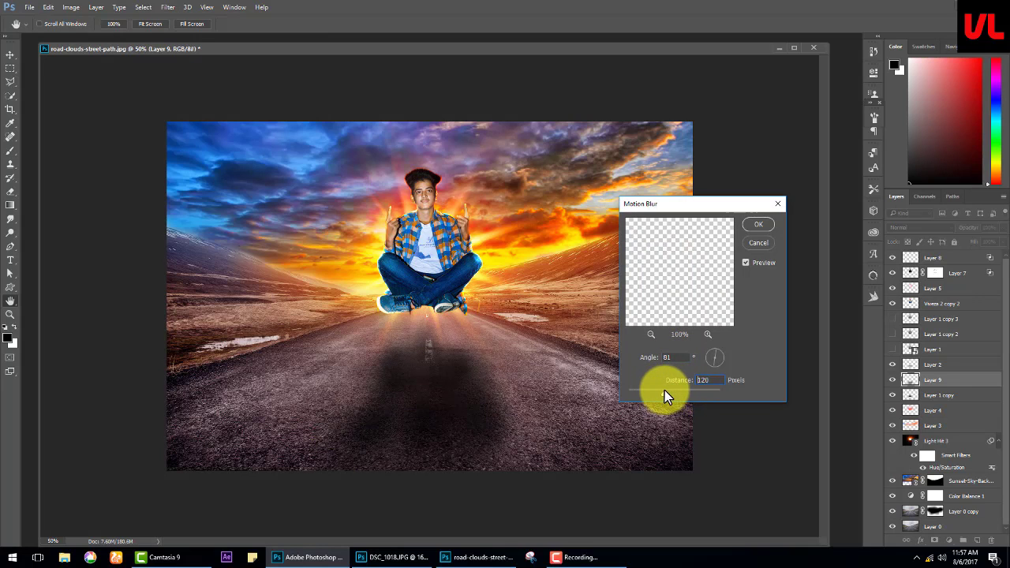
left_click(761, 224)
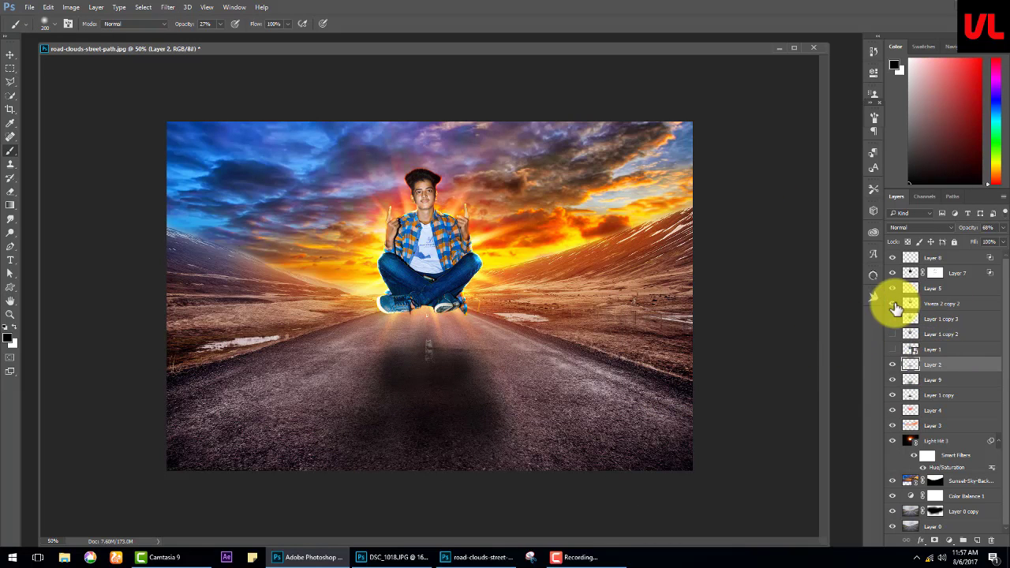
- Duplicate Viveza 2 copy 2 and brighten it with Levels: midtones 0.91, white point 155
left_click(951, 306)
key("ctrl+j")
key("ctrl+l")
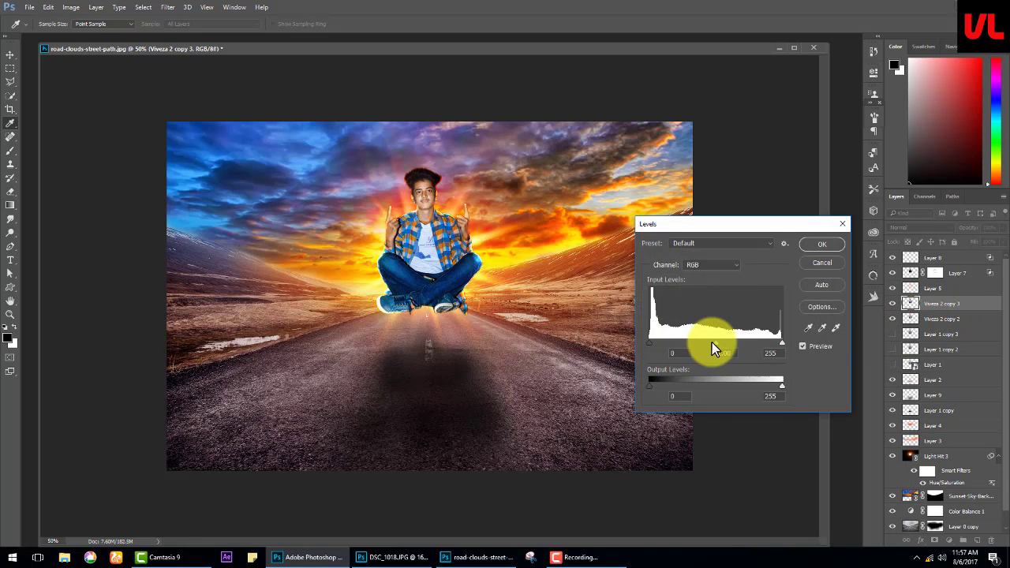
mouse_move(715, 345)
left_mouse_down()
mouse_move(773, 345)
mouse_move(676, 342)
mouse_move(723, 344)
mouse_move(696, 346)
left_mouse_up()
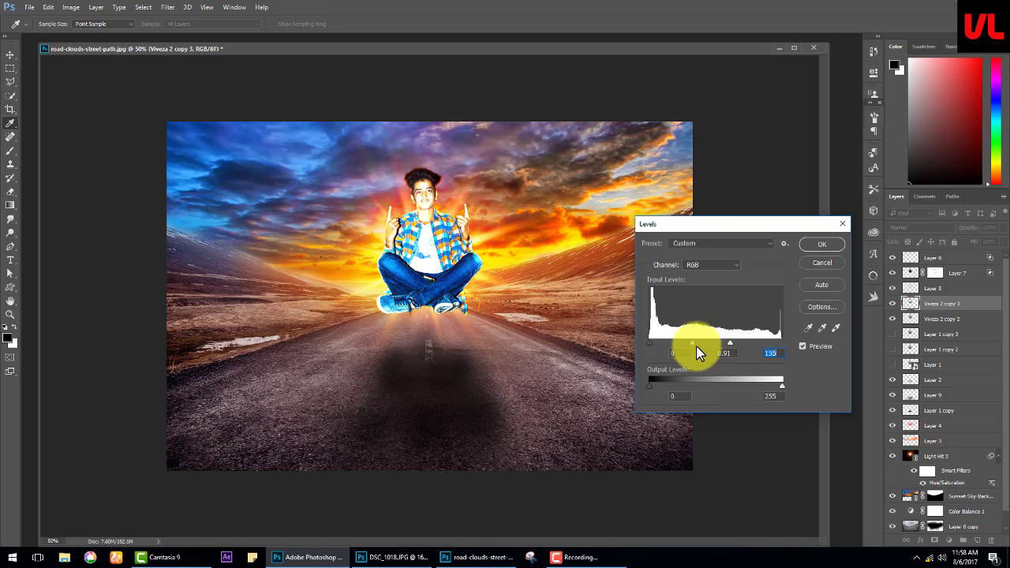
key("Return")
- Mask the Levels copy, hide it around the man, then paint it back at 15% over his knee and legs
left_click(931, 541)
key("b")
key("0")
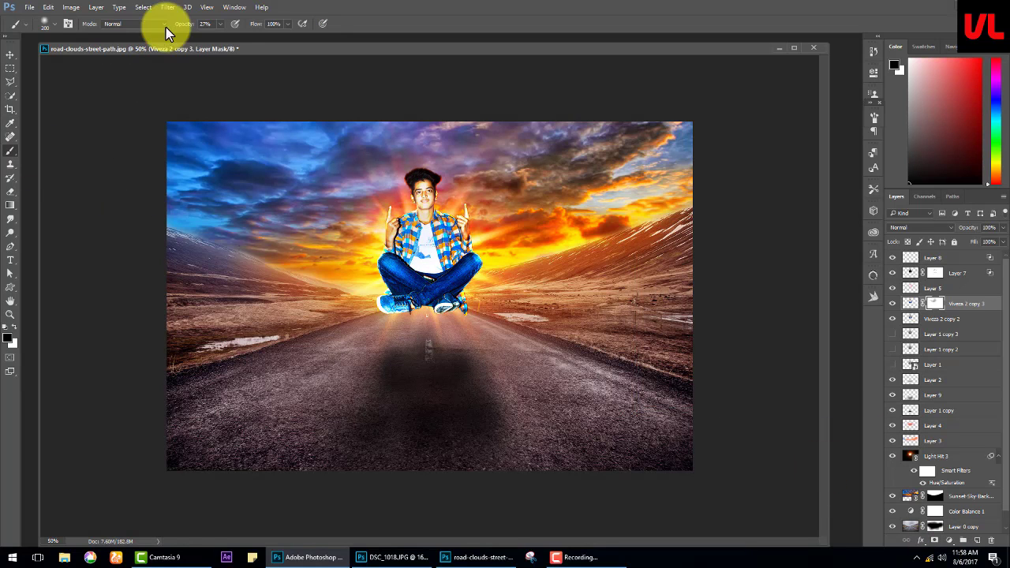
left_click_drag(360, 260, 488, 136)
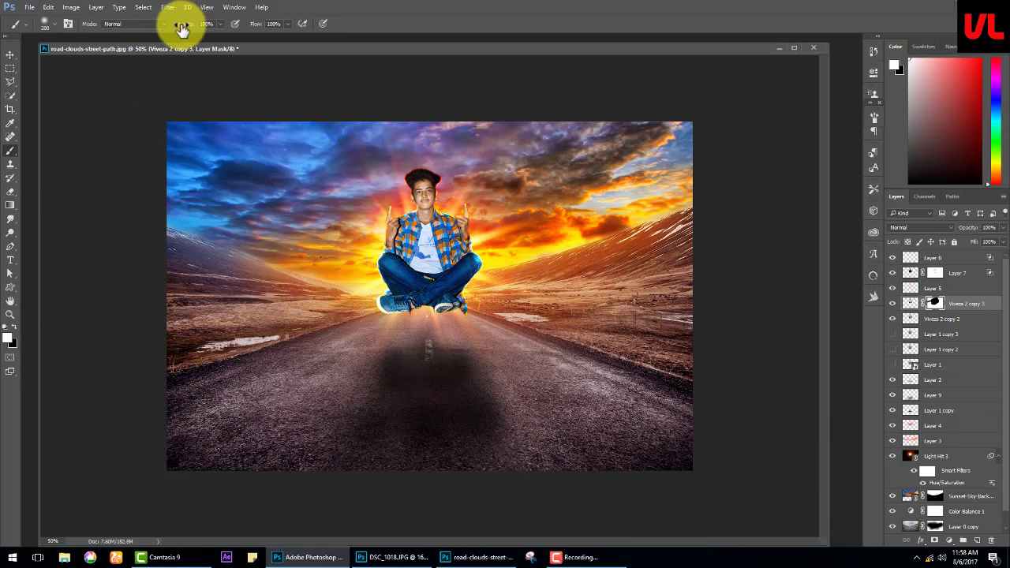
key("1")
key("5")
key("bracketleft")
key("bracketleft")
key("bracketleft")
key("bracketleft")
key("bracketleft")
left_click_drag(472, 260, 464, 271)
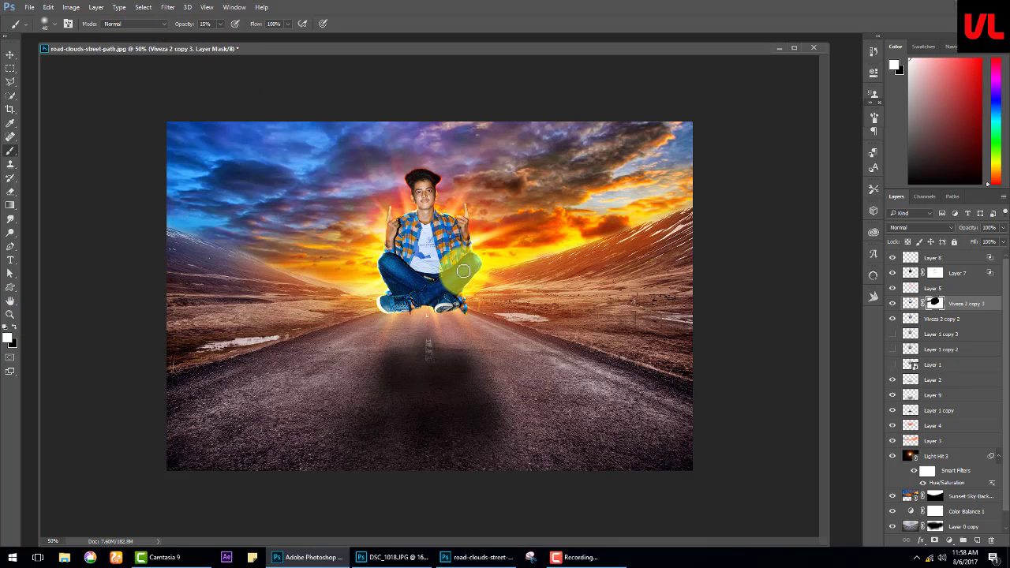
left_click_drag(387, 259, 407, 246)
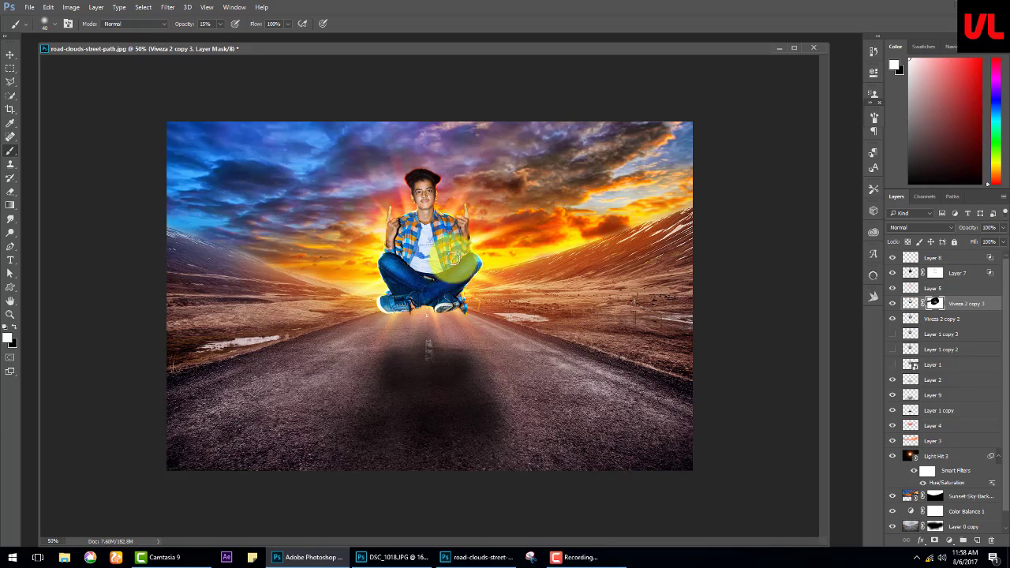
scroll(974, 404, "down", 1)
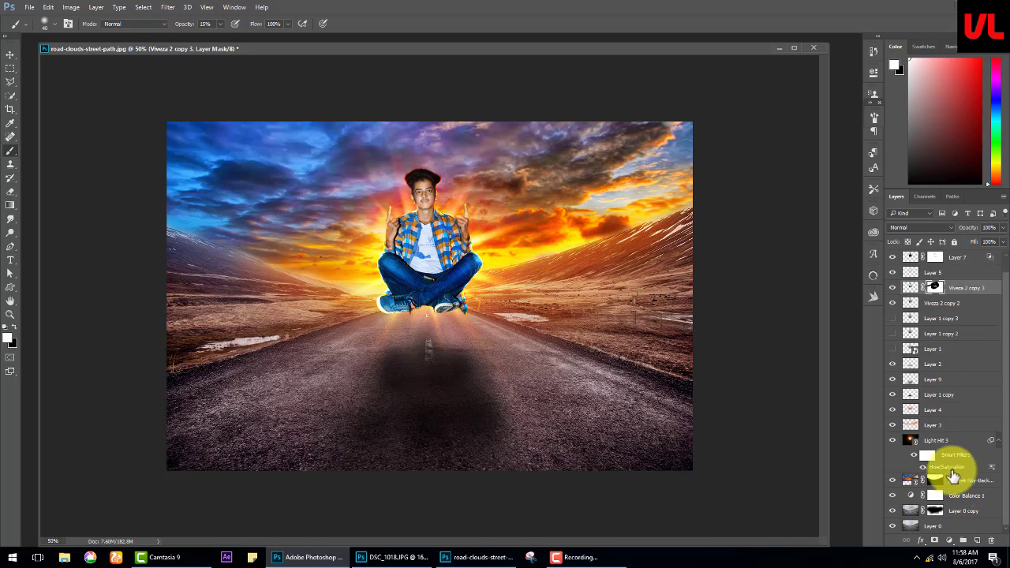
- Duplicate the Sunset-Sky-Background layer and apply a Gaussian Blur to the copy
left_click(947, 439)
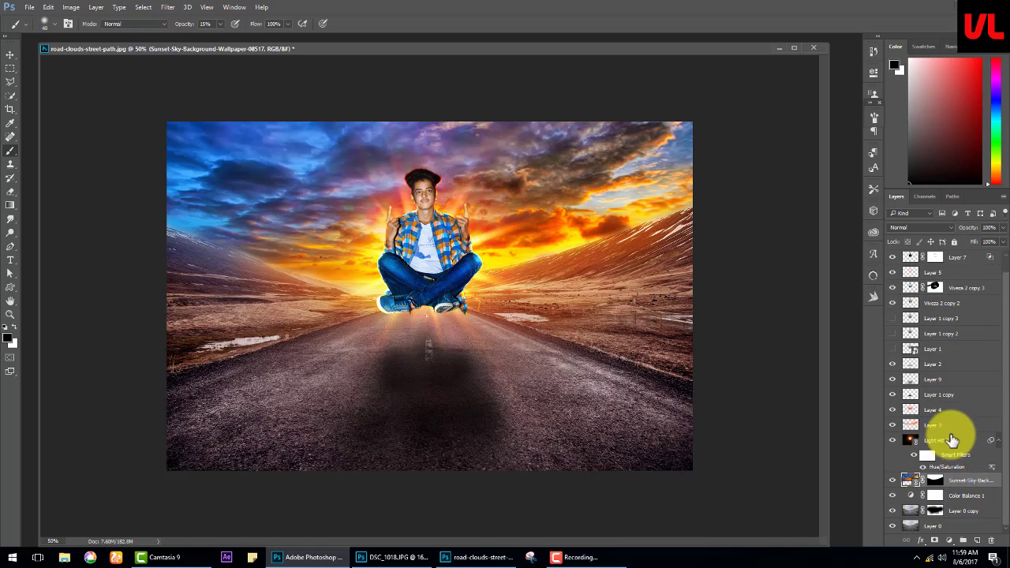
left_click(947, 479)
key("ctrl+j")
left_click(168, 7)
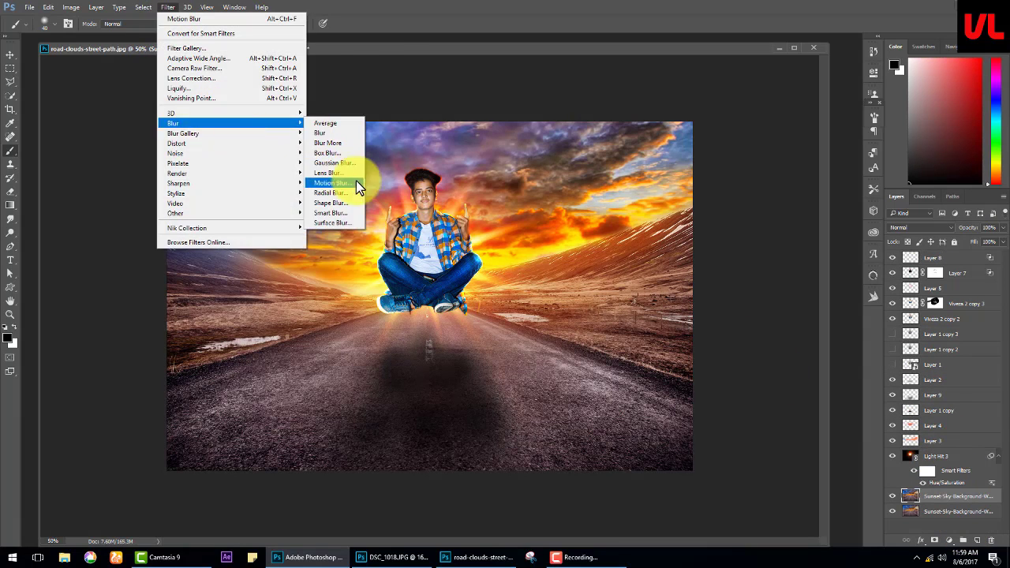
left_click(351, 187)
left_click_drag(778, 428, 728, 428)
left_click(829, 288)
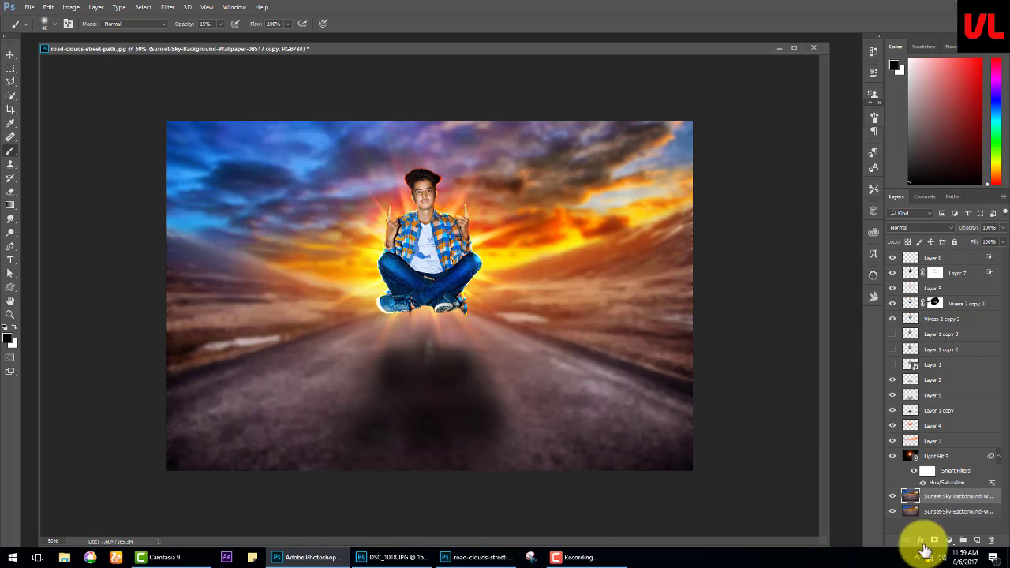
- Mask the blurred copy, hiding most of it, and softly paint blur back around the glow and left sky
left_click(934, 540)
left_click(11, 155)
key("x")
key("0")
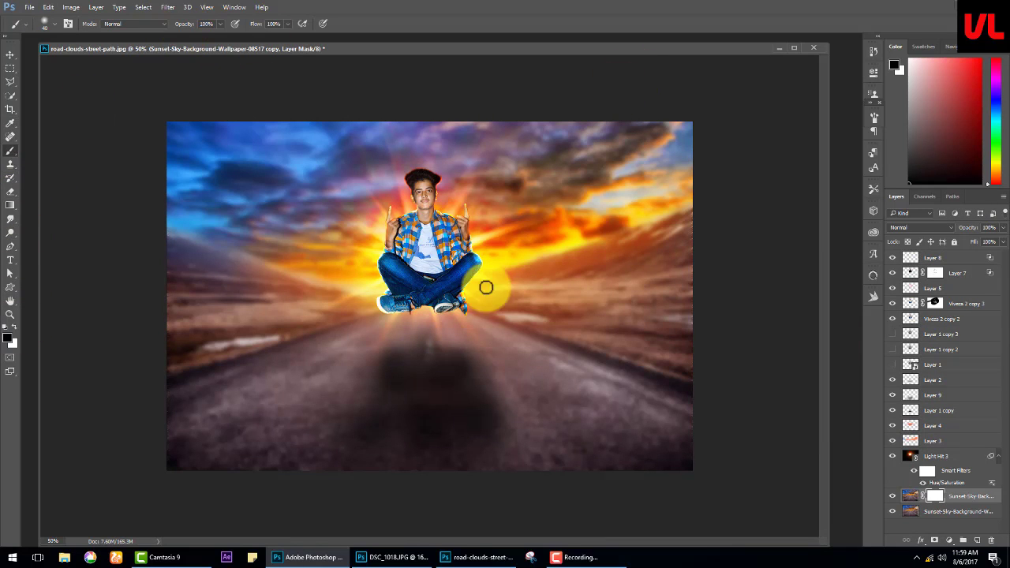
left_click(607, 168)
left_click_drag(608, 168, 557, 355)
key("x")
left_click_drag(283, 29, 173, 26)
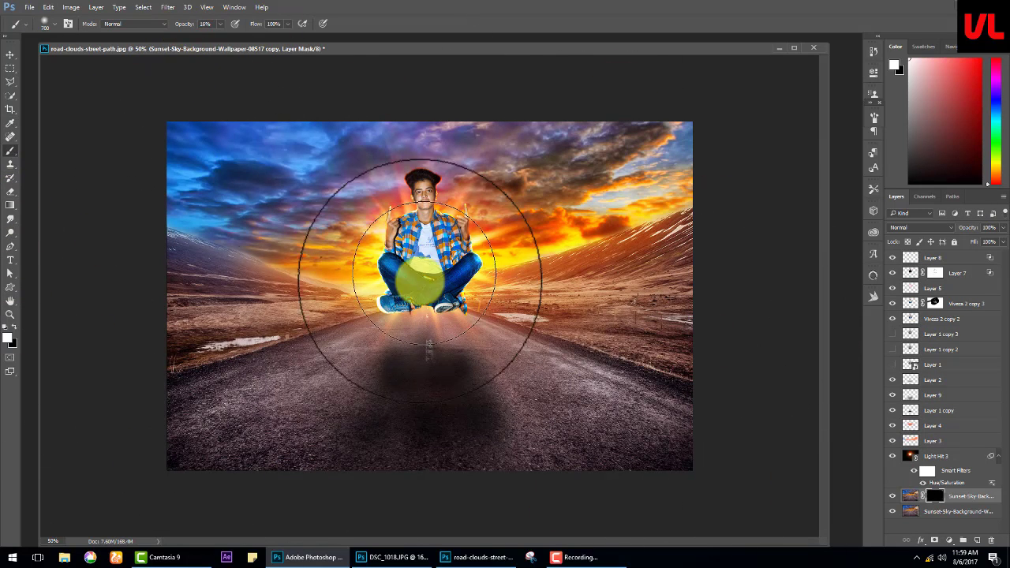
left_click_drag(406, 226, 432, 237)
mouse_move(324, 225)
left_mouse_down()
mouse_move(429, 350)
mouse_move(225, 202)
left_mouse_up()
- Set the blurred copy to 41% opacity and lower Layer 1 copy's opacity
key("v")
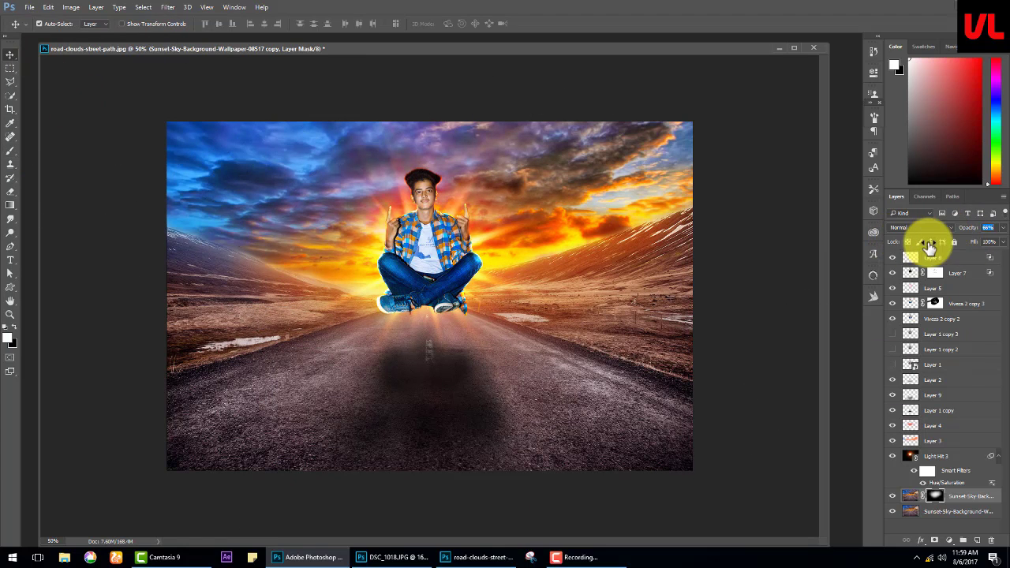
type("41")
left_click(899, 411)
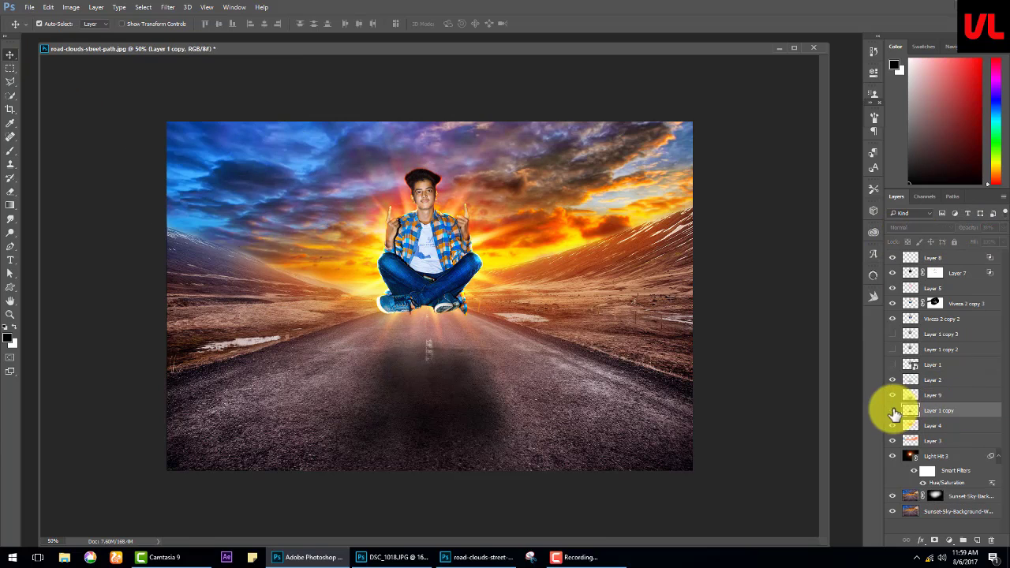
left_click_drag(985, 232, 996, 242)
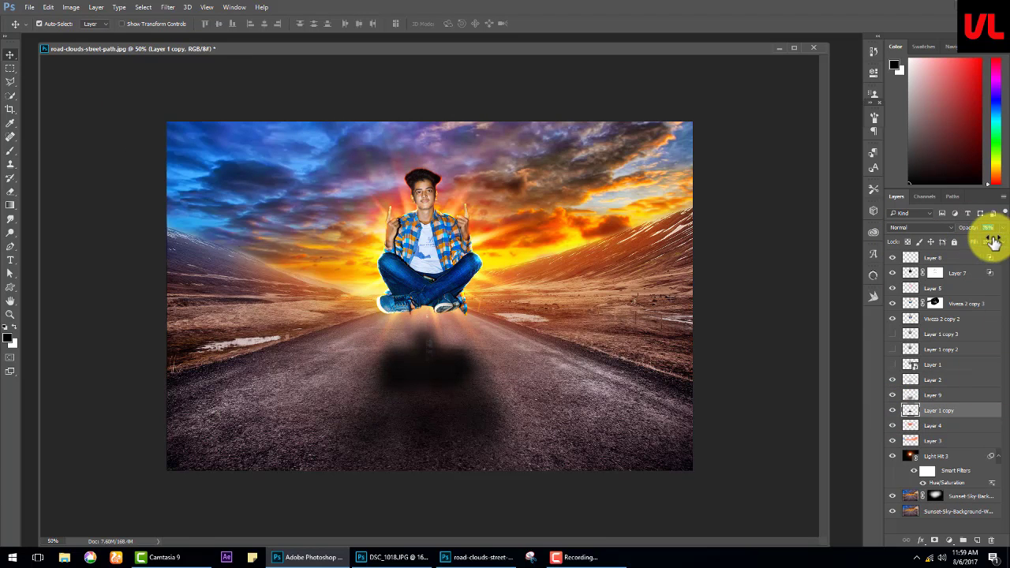
- Paint a darker road shadow beneath the man on a new layer and merge the shadow layers
left_click(977, 540)
left_click(10, 150)
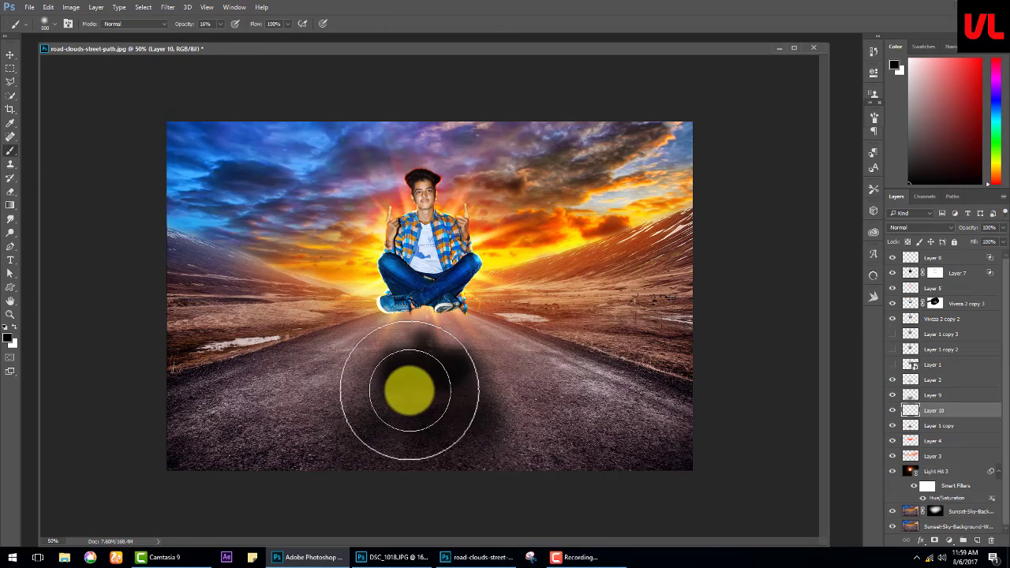
mouse_move(389, 401)
left_mouse_down()
mouse_move(460, 387)
mouse_move(367, 401)
mouse_move(473, 396)
mouse_move(377, 393)
mouse_move(435, 446)
left_mouse_up()
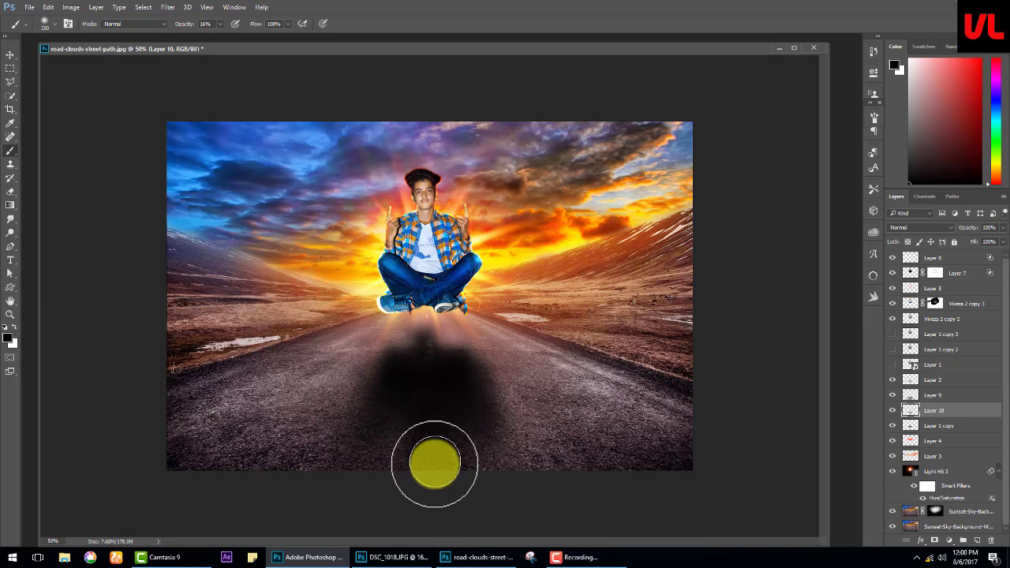
left_click(933, 379)
left_click(939, 425, "shift")
key("ctrl+e")
- Erase the shadow near the feet with a 175 eraser, repaint below the figure, and set 85% opacity
left_click(11, 191)
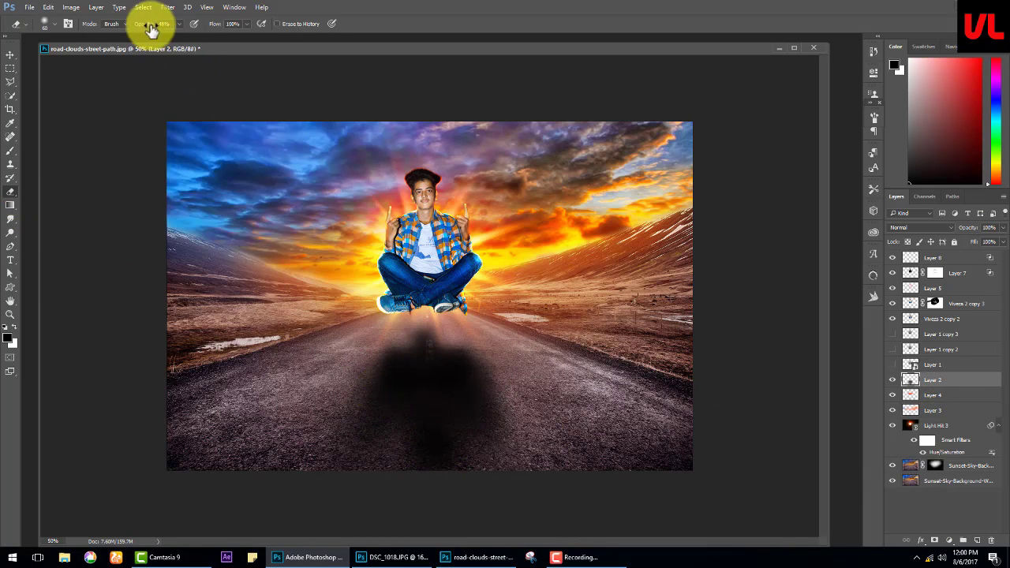
key("bracketright")
left_click_drag(401, 339, 446, 328)
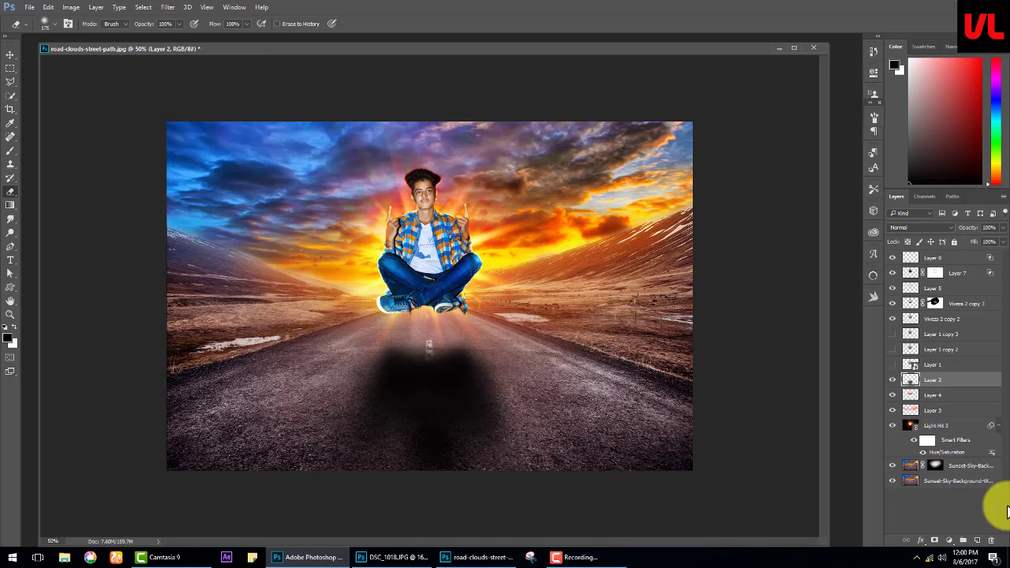
left_click(11, 150)
mouse_move(446, 357)
left_mouse_down()
mouse_move(379, 350)
mouse_move(480, 356)
mouse_move(417, 356)
left_mouse_up()
key("bracketleft")
key("bracketleft")
key("bracketleft")
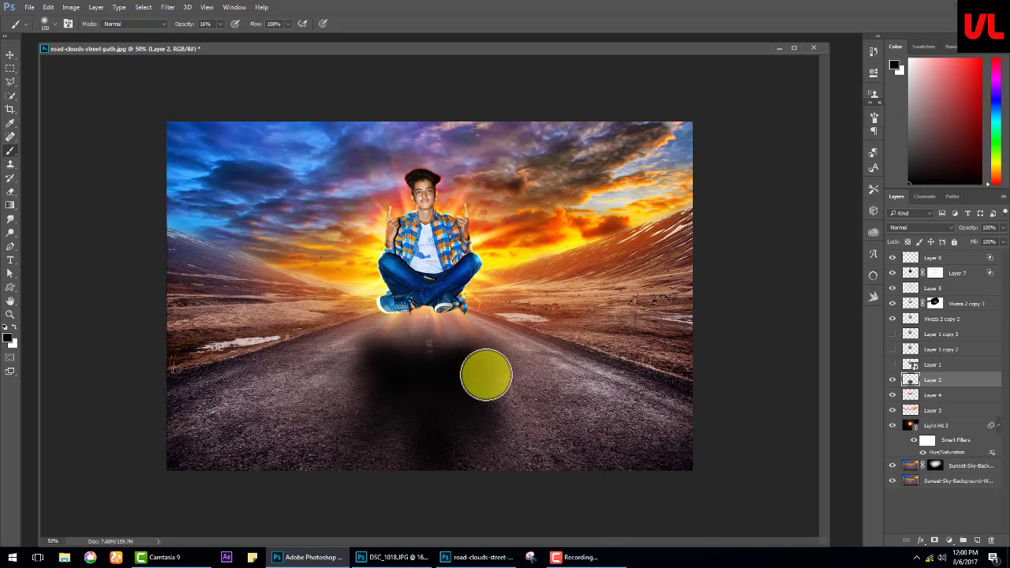
left_click_drag(969, 227, 955, 233)
- Paint a darker vertical shadow band on a new layer, then stamp a merged visible layer on top
left_click(977, 541)
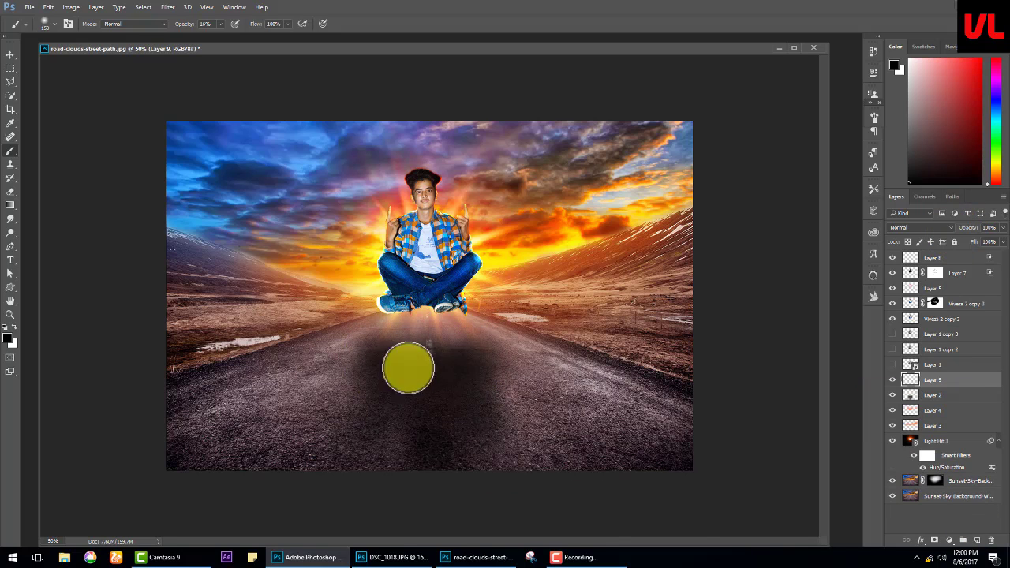
left_click_drag(440, 354, 434, 438)
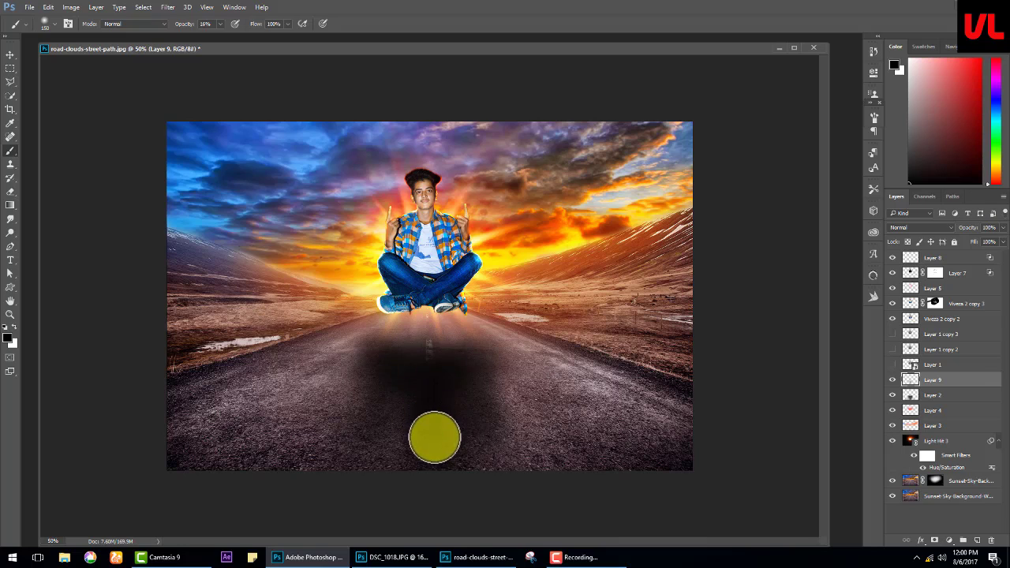
left_click(977, 540)
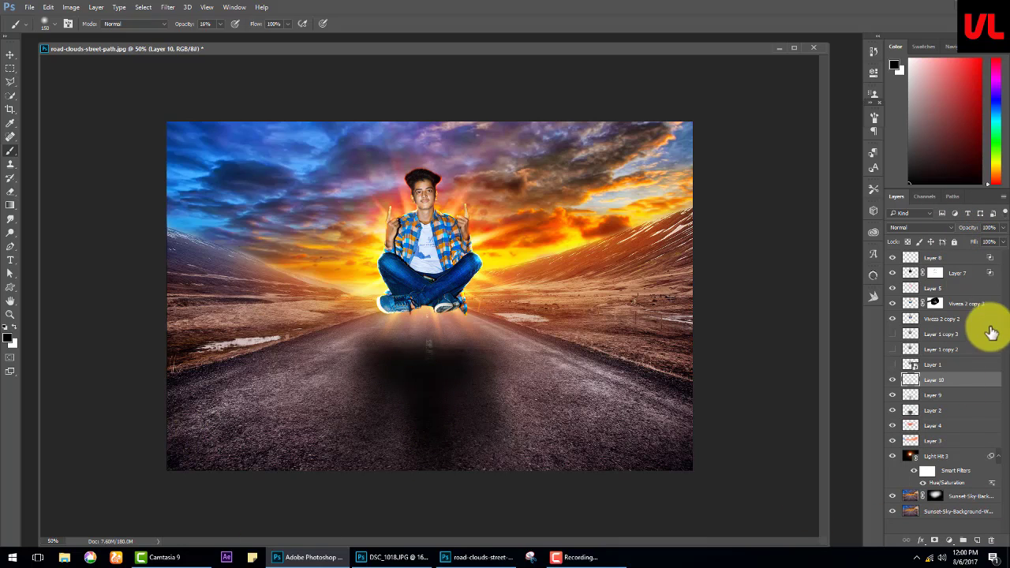
key("ctrl+shift+alt+e")
- Save the composition as road-clouds-street-path.psd in a new folder
left_click(168, 7)
mouse_move(177, 142)
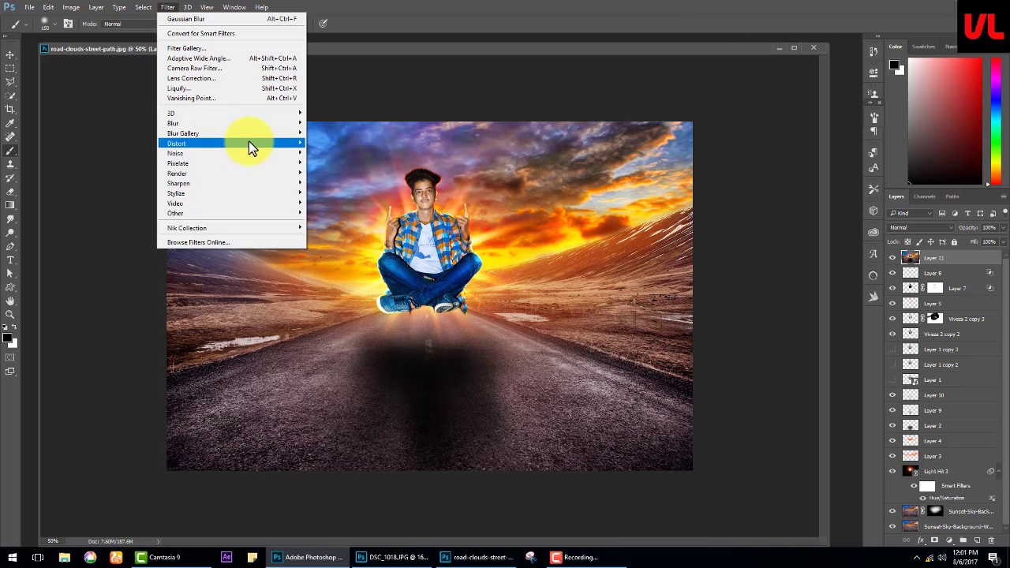
left_click(48, 120)
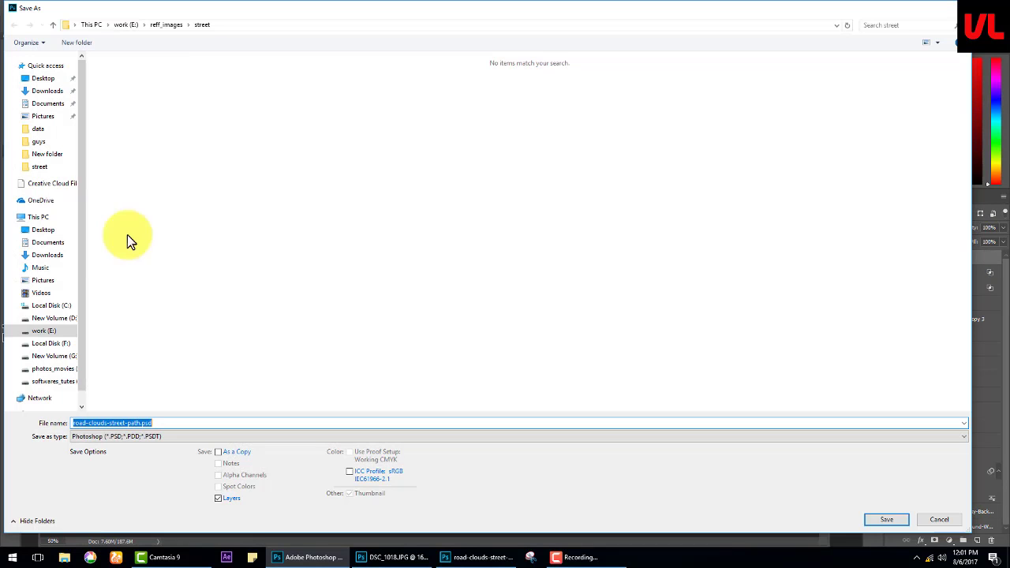
left_click(43, 330)
double_click(178, 89)
left_click(79, 43)
key("Return")
key("Return")
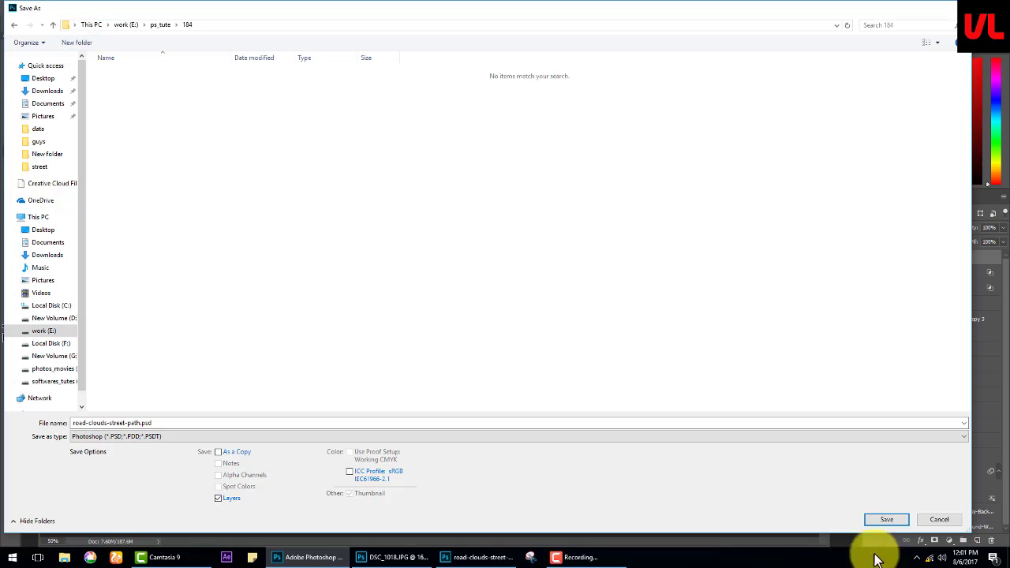
left_click(885, 520)
left_click(168, 7)
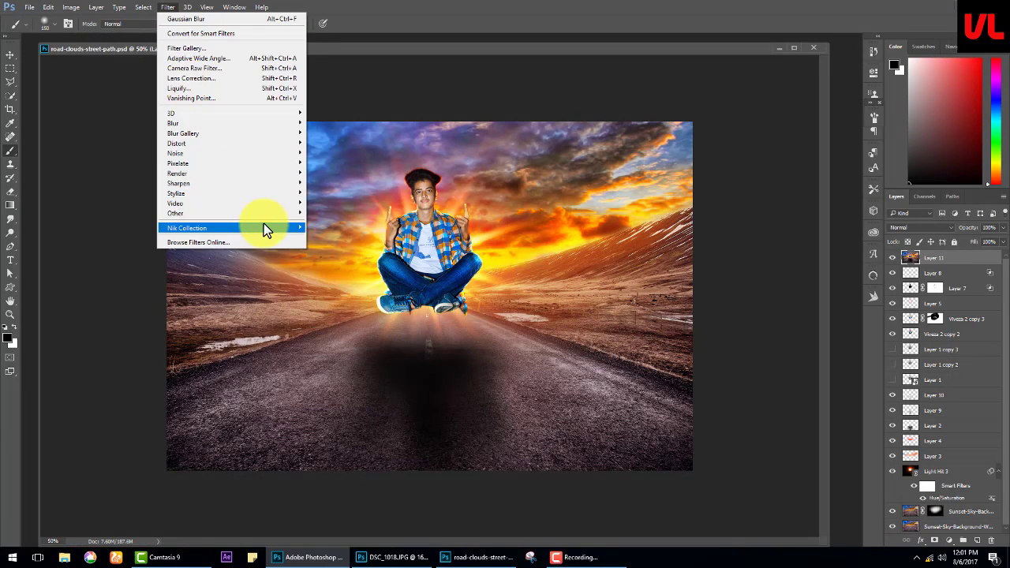
left_click(334, 235)
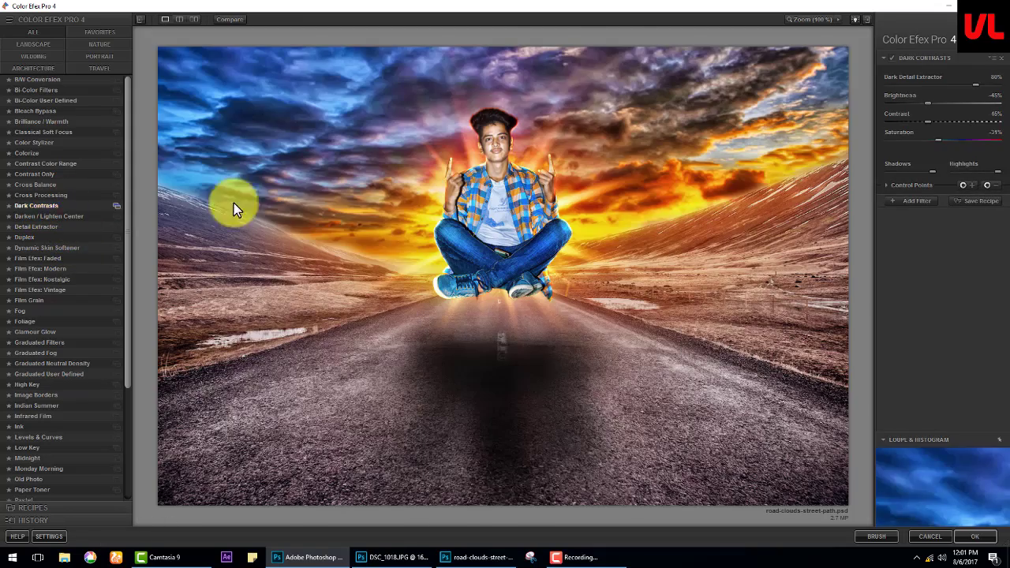
- Tune Dark Contrasts detail, brightness, contrast and saturation, then add Detail Extractor and adjust its contrast and saturation
left_click_drag(976, 85, 984, 84)
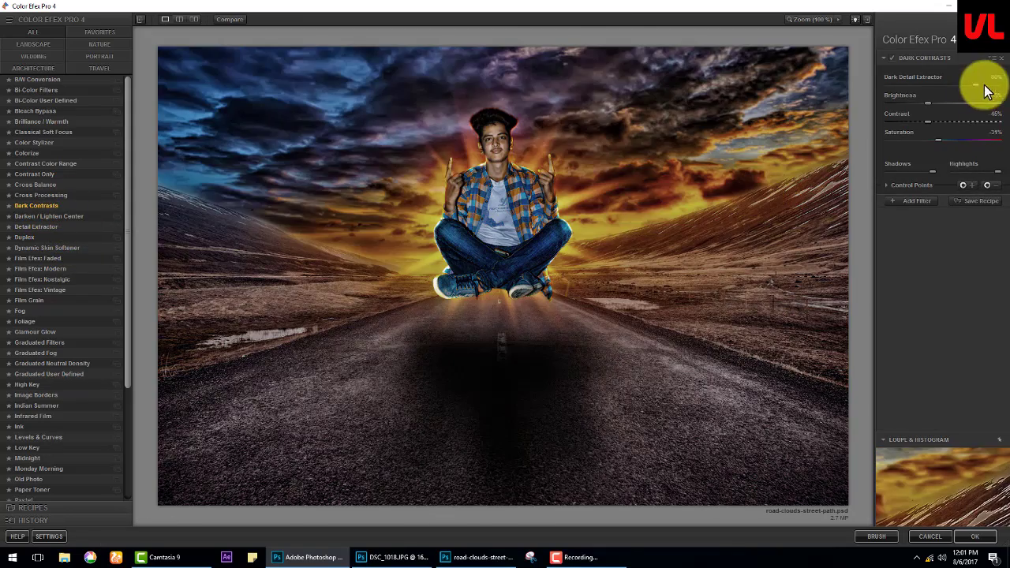
mouse_move(928, 103)
left_mouse_down()
mouse_move(964, 103)
mouse_move(971, 122)
left_mouse_up()
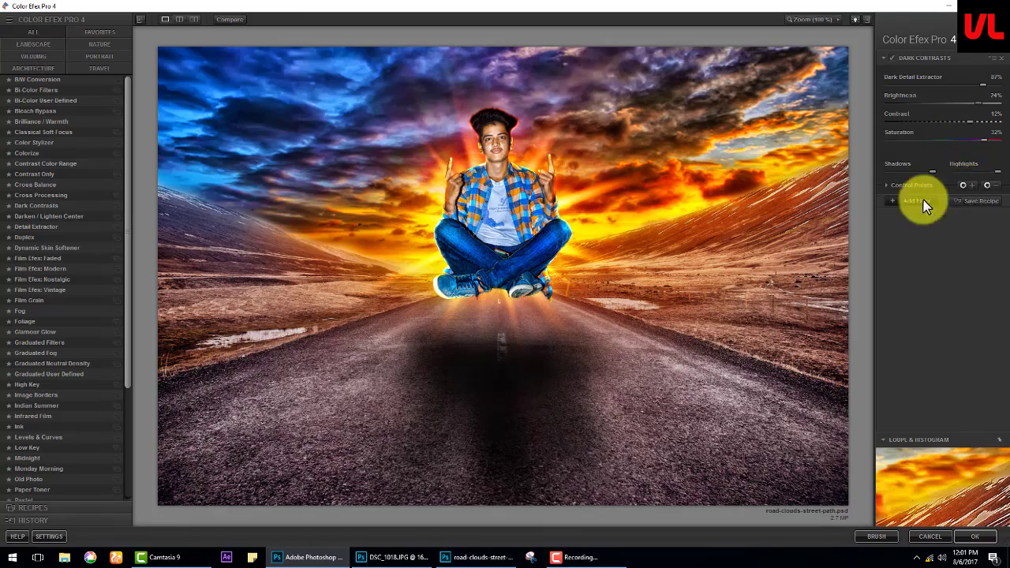
left_click(917, 200)
left_click(35, 226)
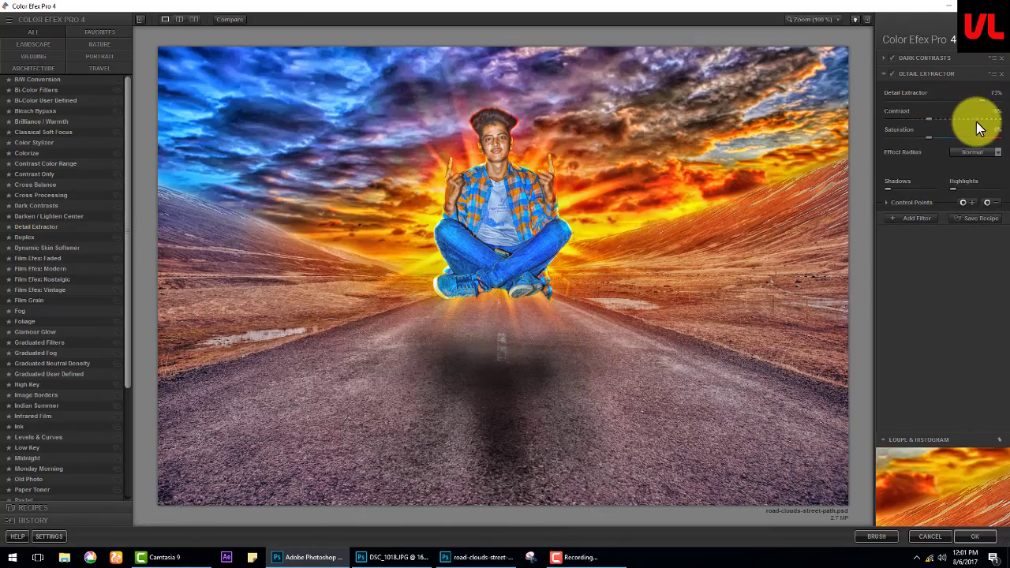
mouse_move(976, 120)
left_mouse_down()
mouse_move(956, 140)
mouse_move(923, 138)
left_mouse_up()
left_click(967, 101)
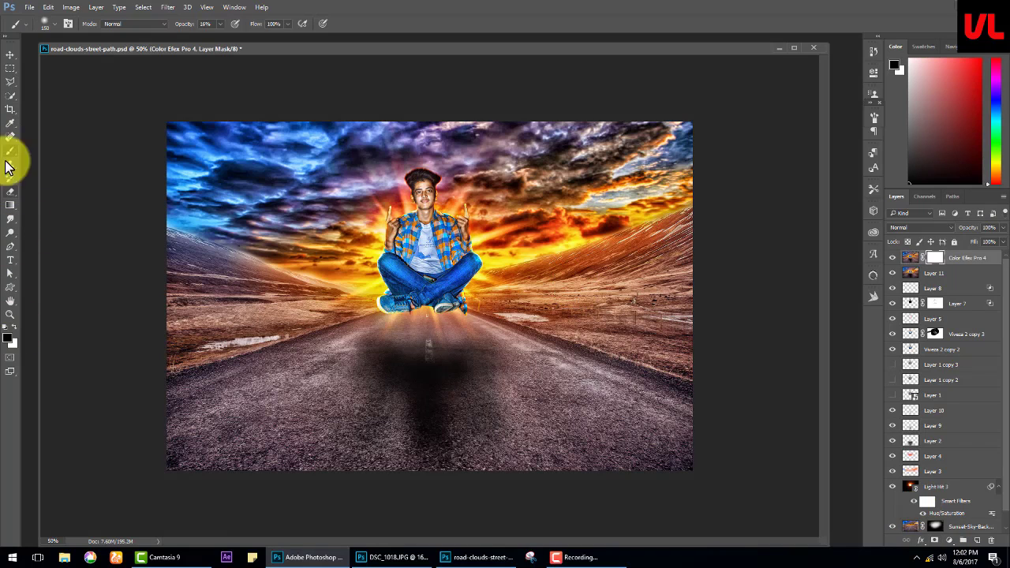
- With a 50 px brush, mask the grade off the man's face, chest, knee and the sky near the sun
key("bracketleft")
key("bracketleft")
key("bracketleft")
left_click_drag(420, 215, 423, 235)
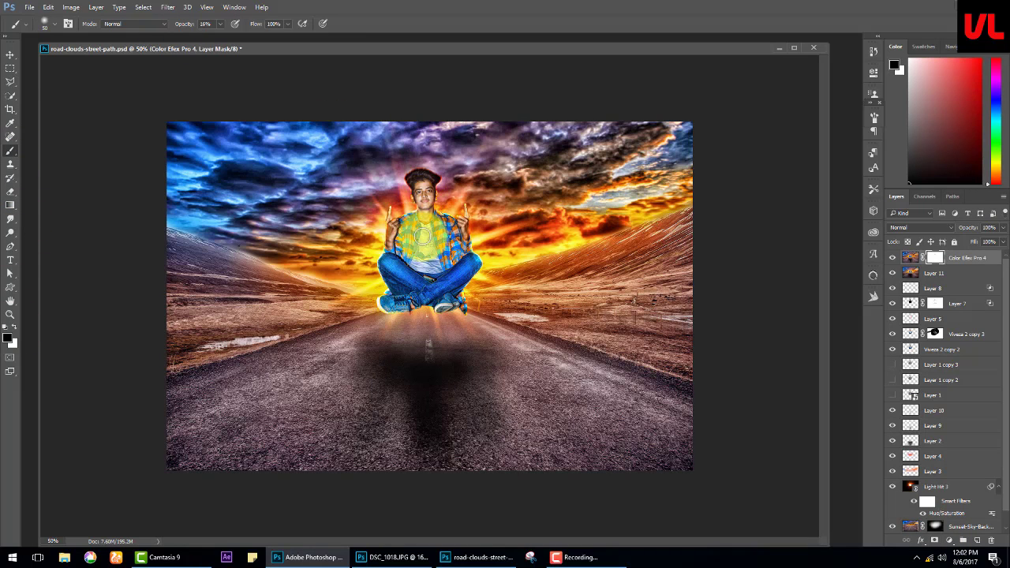
mouse_move(399, 267)
left_mouse_down()
mouse_move(451, 260)
mouse_move(411, 248)
mouse_move(450, 298)
mouse_move(427, 218)
mouse_move(508, 181)
mouse_move(402, 181)
mouse_move(296, 205)
mouse_move(269, 305)
mouse_move(568, 327)
mouse_move(451, 282)
mouse_move(575, 207)
left_mouse_up()
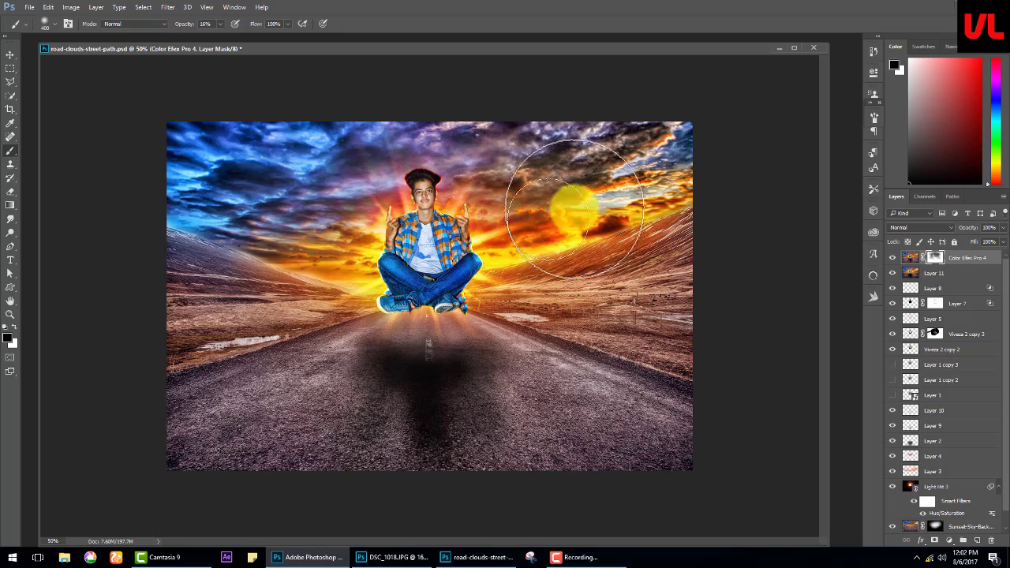
left_click(894, 258)
left_click_drag(560, 124, 405, 176)
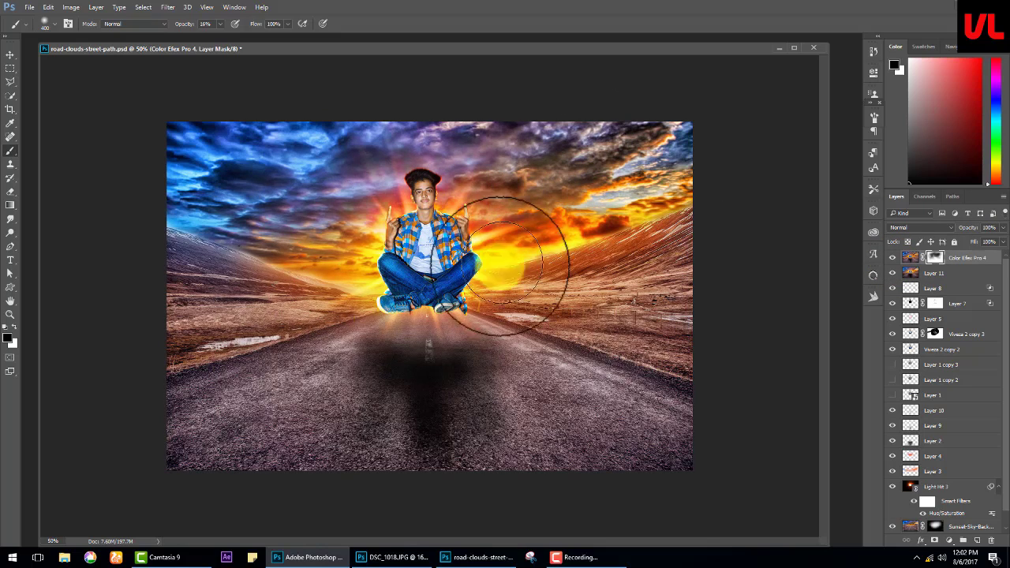
mouse_move(505, 266)
left_mouse_down()
mouse_move(605, 268)
mouse_move(530, 259)
mouse_move(416, 295)
left_mouse_up()
- Stamp a merged layer and brighten it with Levels: midtones 1.36, white point 100
key("ctrl+shift+alt+e")
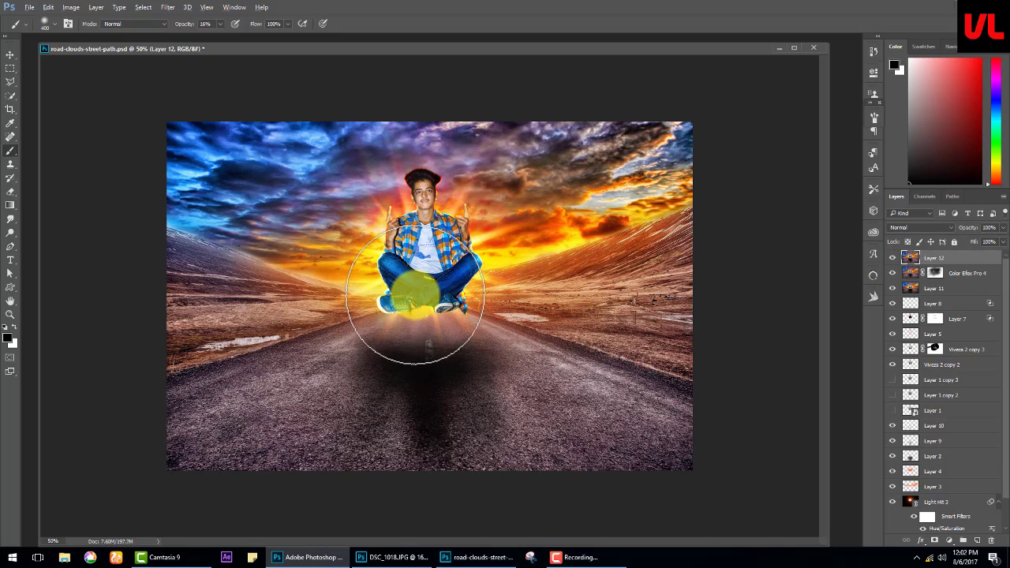
key("ctrl+l")
left_click_drag(717, 345, 703, 343)
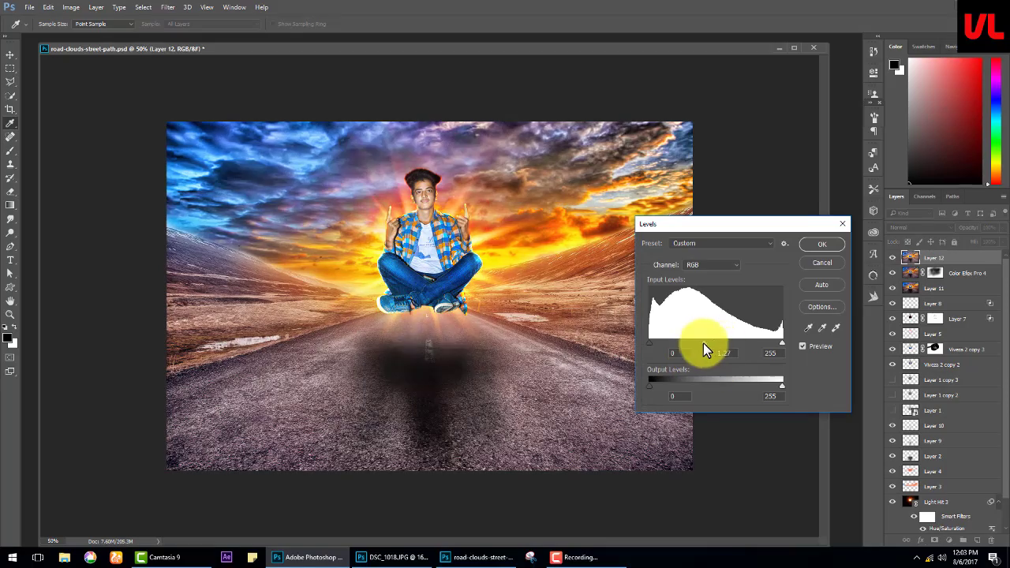
left_click_drag(781, 343, 702, 344)
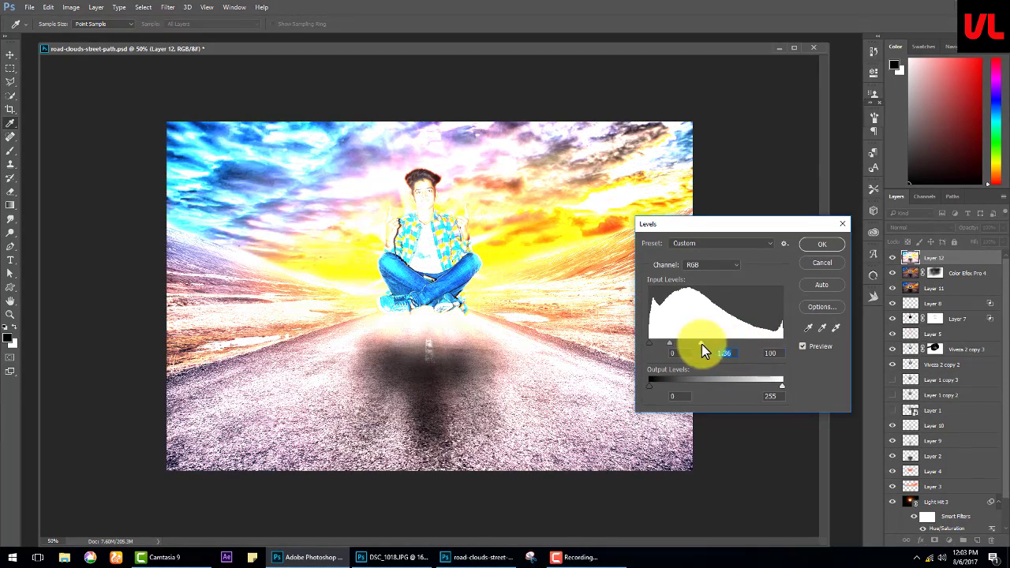
left_click(818, 246)
- Hide the brightening with a black mask, paint it back at 15% on the man's legs, and stamp a merged copy
left_click(935, 540)
key("b")
mouse_move(237, 161)
left_mouse_down()
mouse_move(728, 145)
mouse_move(552, 463)
mouse_move(665, 406)
left_mouse_up()
key("x")
left_click_drag(184, 24, 153, 31)
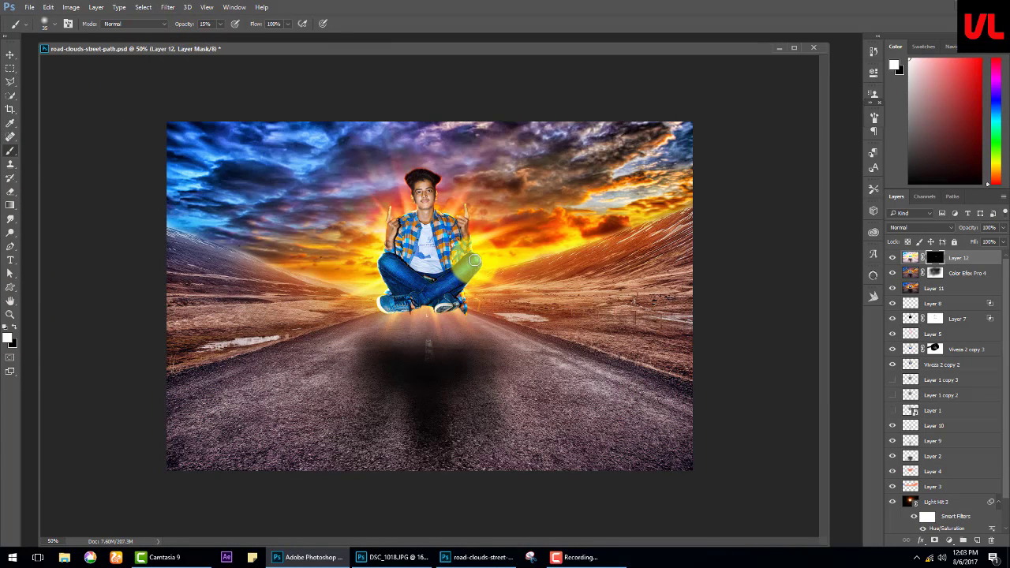
mouse_move(432, 292)
left_mouse_down()
mouse_move(415, 281)
mouse_move(419, 232)
mouse_move(399, 250)
left_mouse_up()
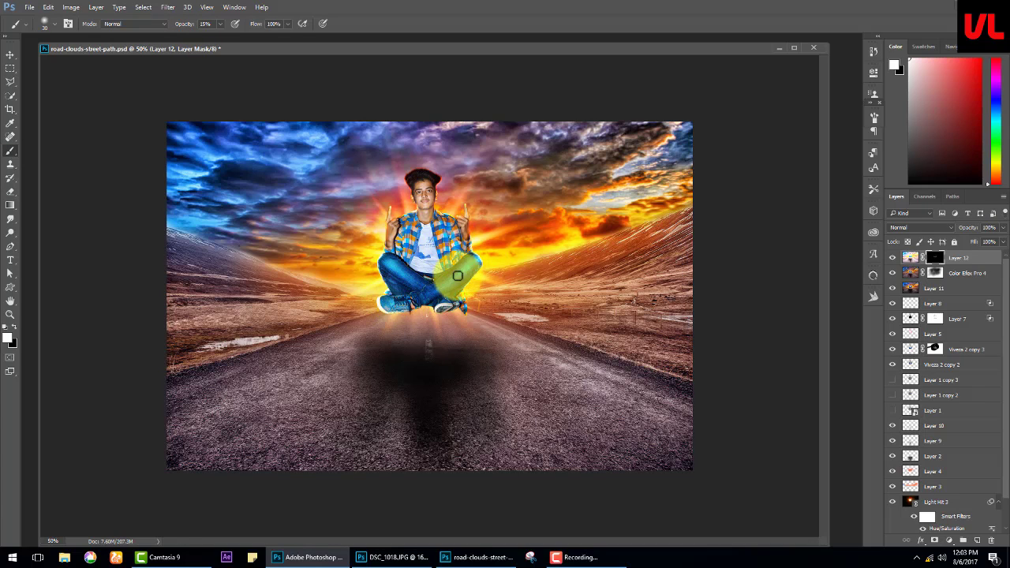
left_click_drag(458, 275, 400, 268)
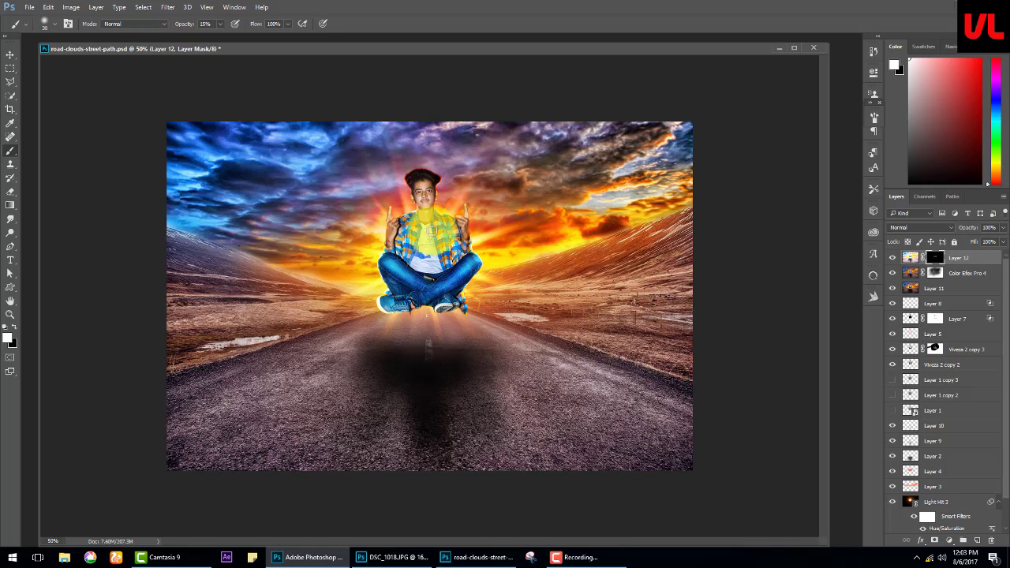
key("ctrl+alt+shift+e")
- Apply Reduce Noise to the merged layer and mask it to show only on the man's feet
left_click(168, 7)
mouse_move(177, 153)
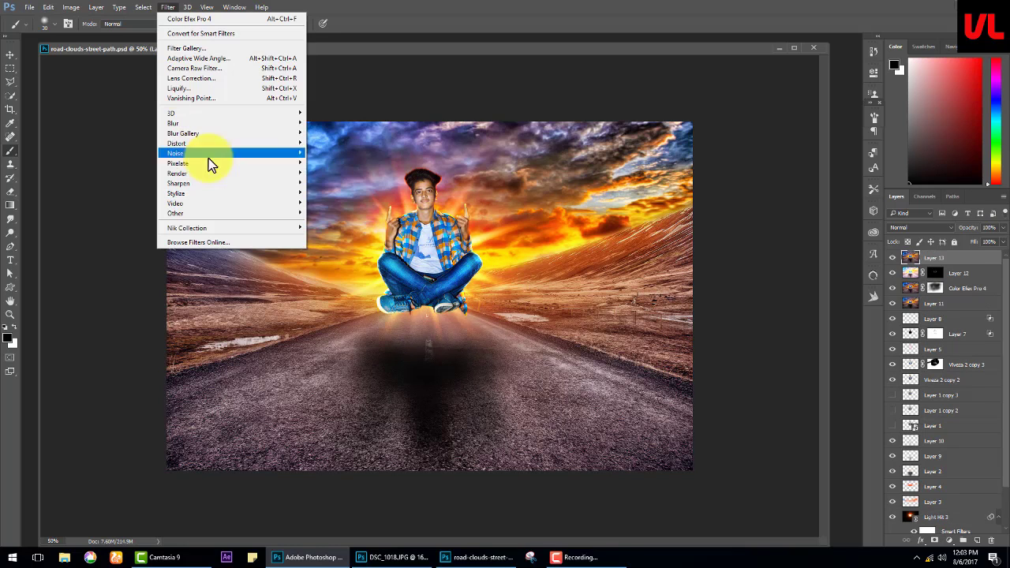
left_click(336, 176)
left_click(881, 147)
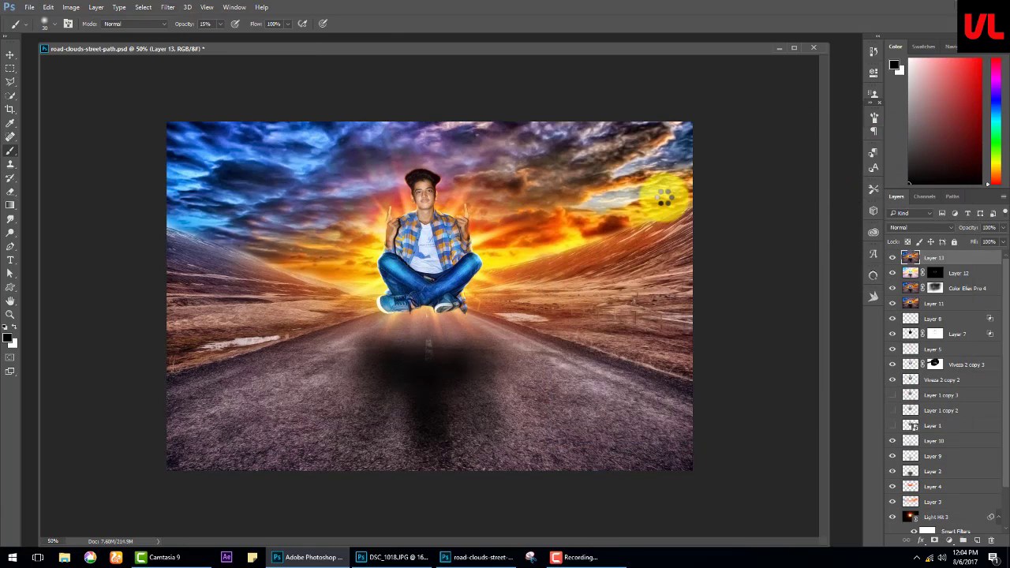
left_click(963, 541, "alt")
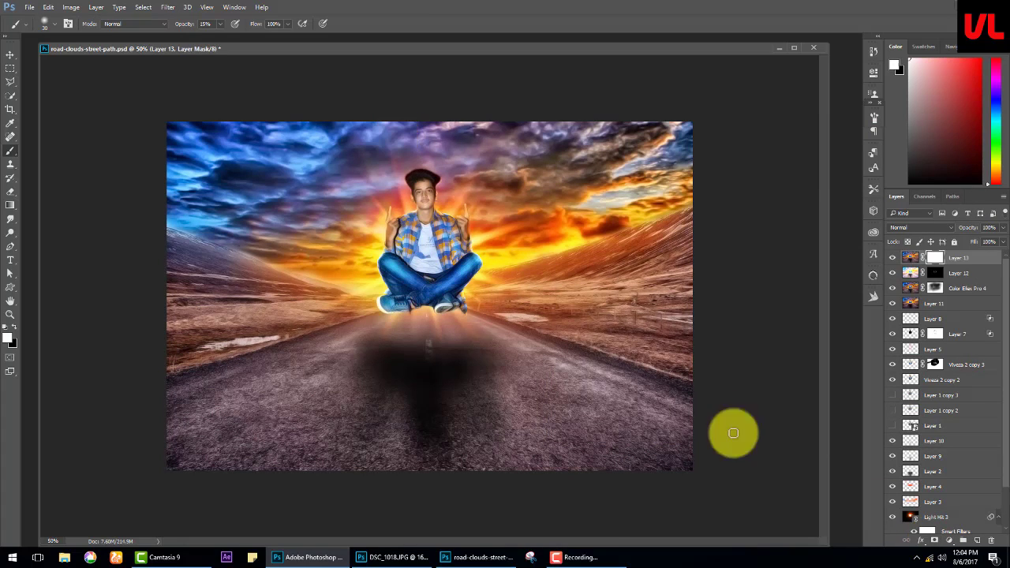
key("x")
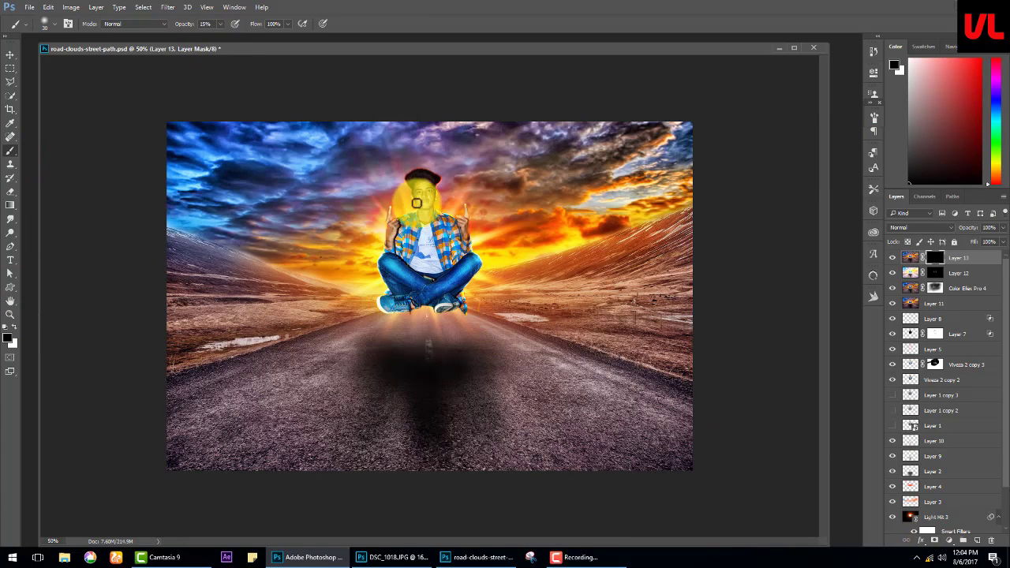
left_click_drag(386, 298, 463, 307)
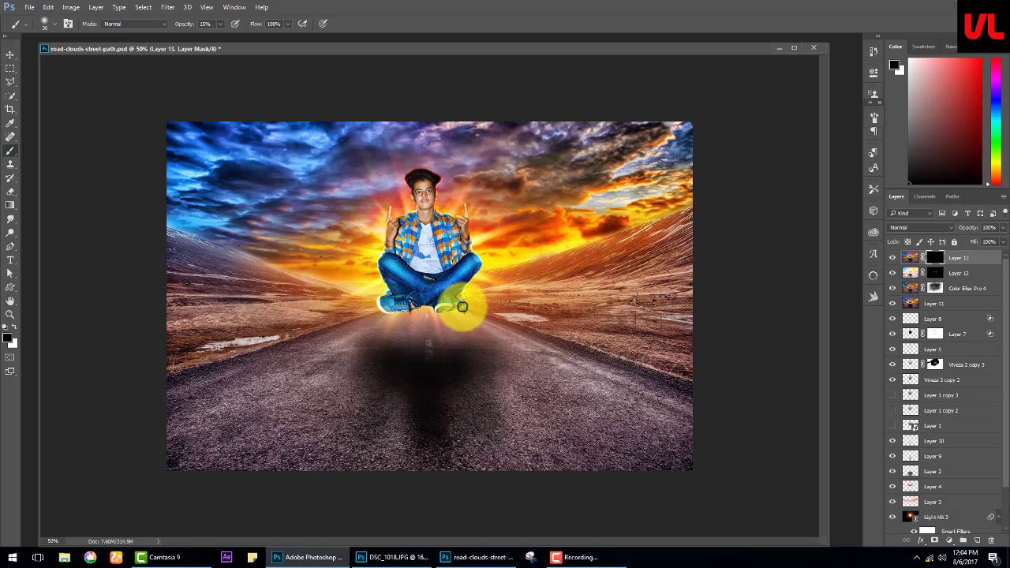
left_click_drag(186, 24, 215, 24)
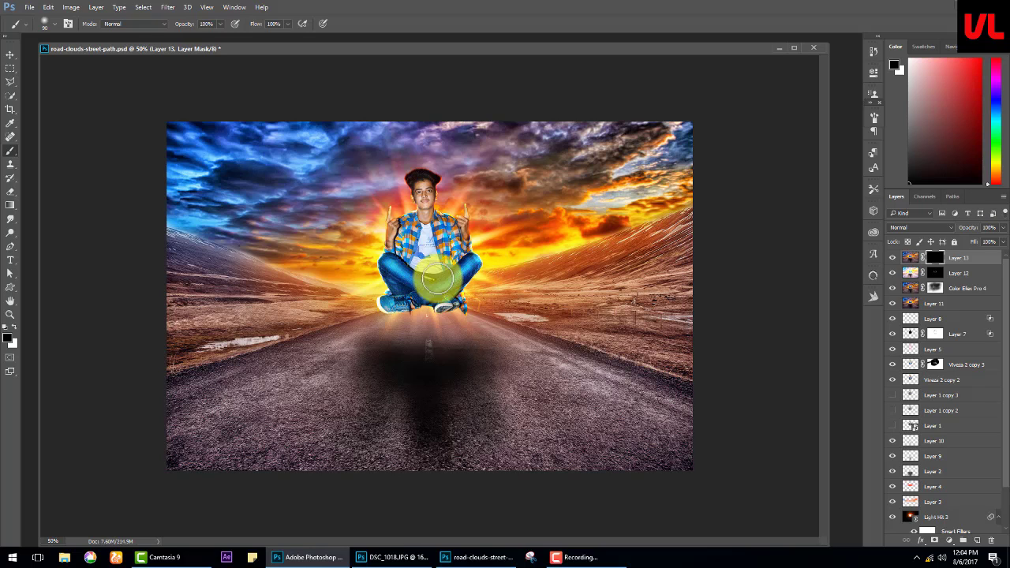
- Paint white on Layer 13's mask to reveal the glow along the man's side up to his head
key("x")
left_click(426, 211)
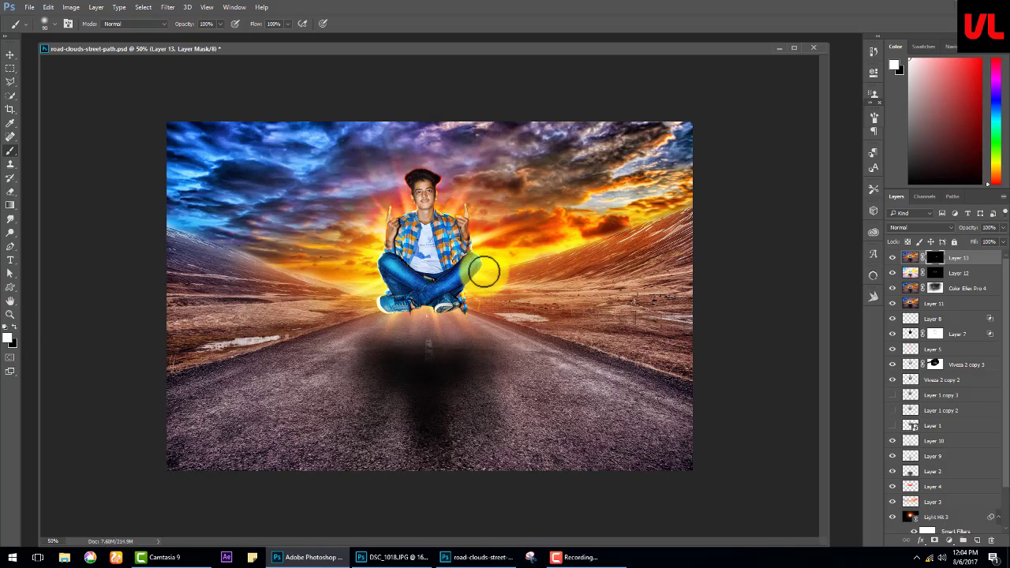
left_click_drag(407, 313, 446, 182)
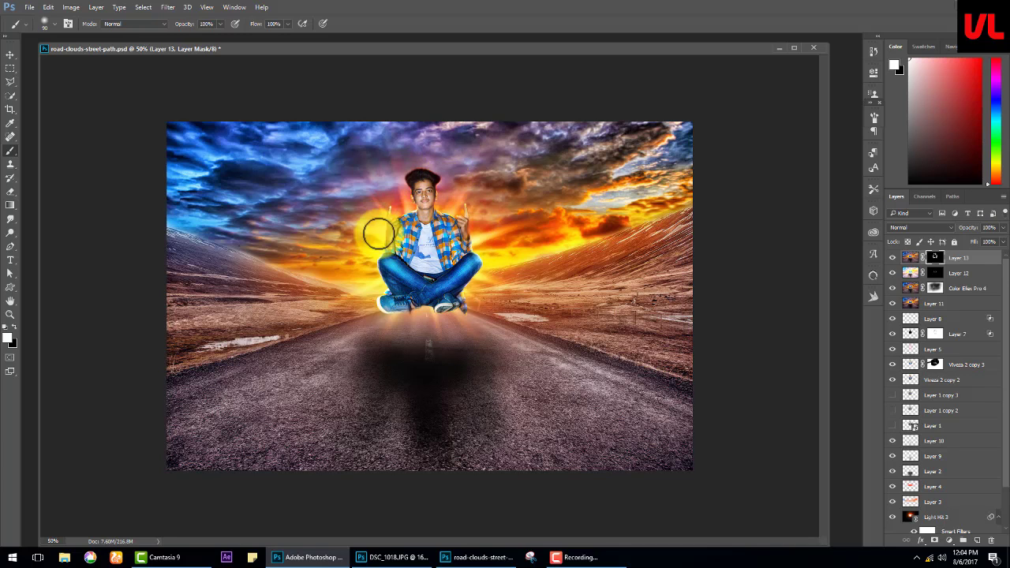
left_click(950, 540)
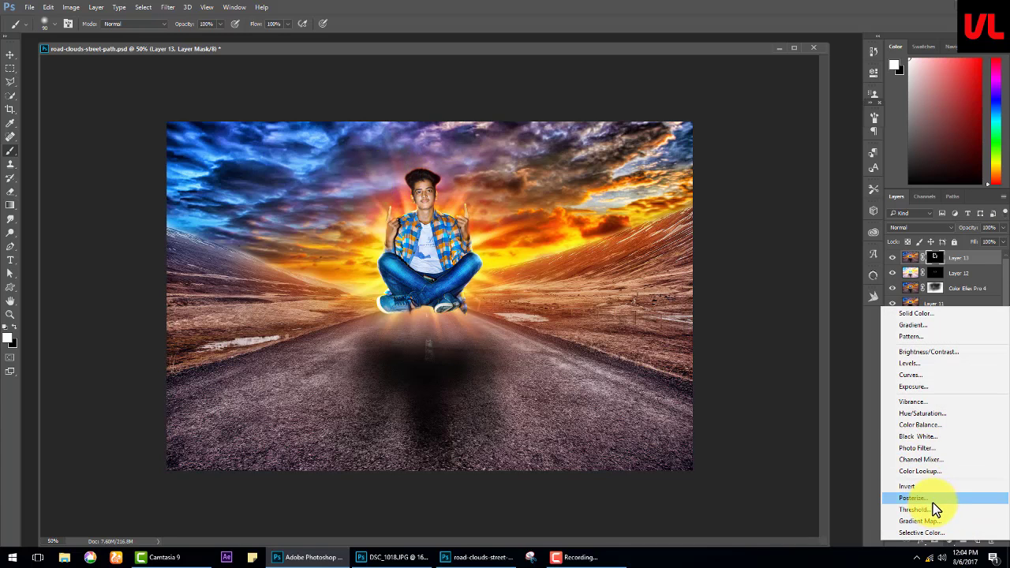
- Add an Exposure adjustment layer with raised exposure and invert its mask to hide it
left_click(913, 387)
left_click_drag(802, 129, 814, 134)
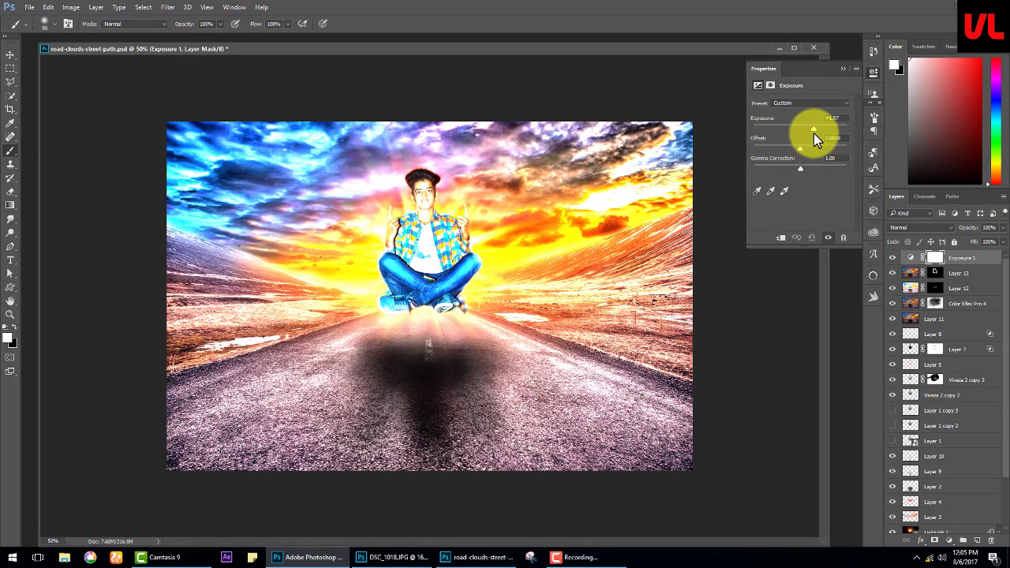
left_click(842, 69)
key("ctrl+i")
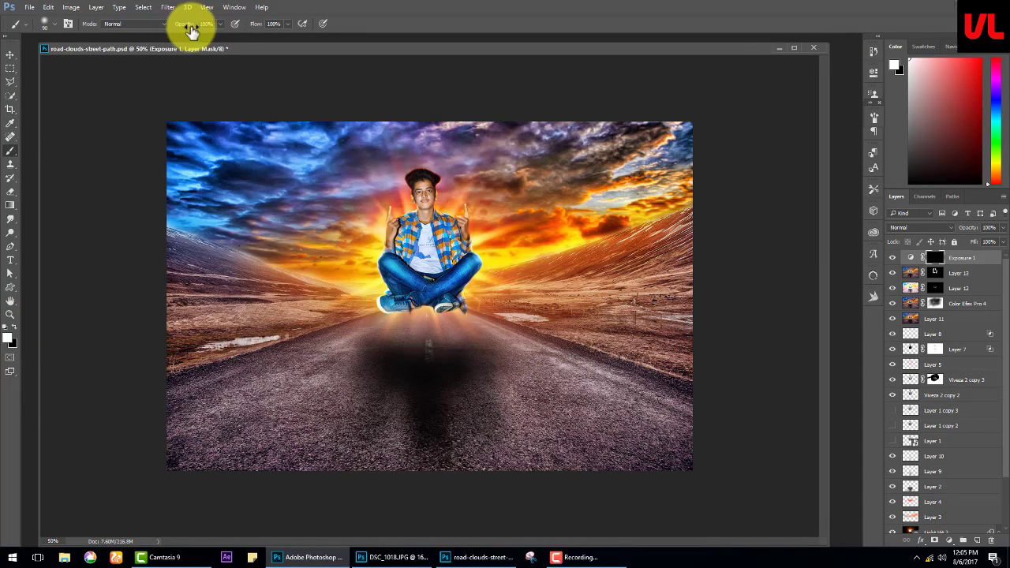
- Paint the brightening back around the man's shoulder and leg at 39%, 5% and 11% opacity
left_click_drag(140, 37, 144, 37)
left_click(404, 211)
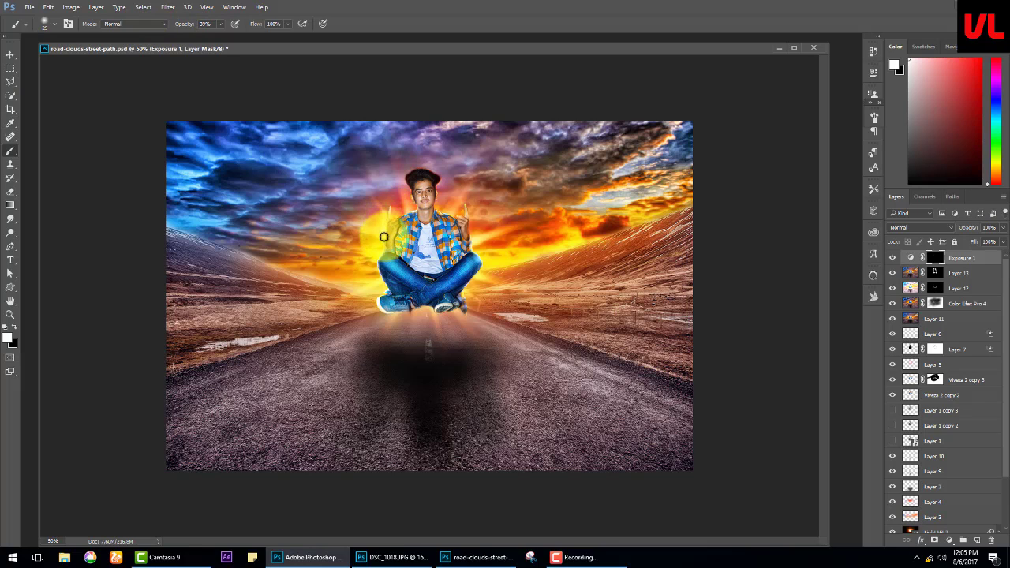
left_click_drag(384, 237, 467, 223)
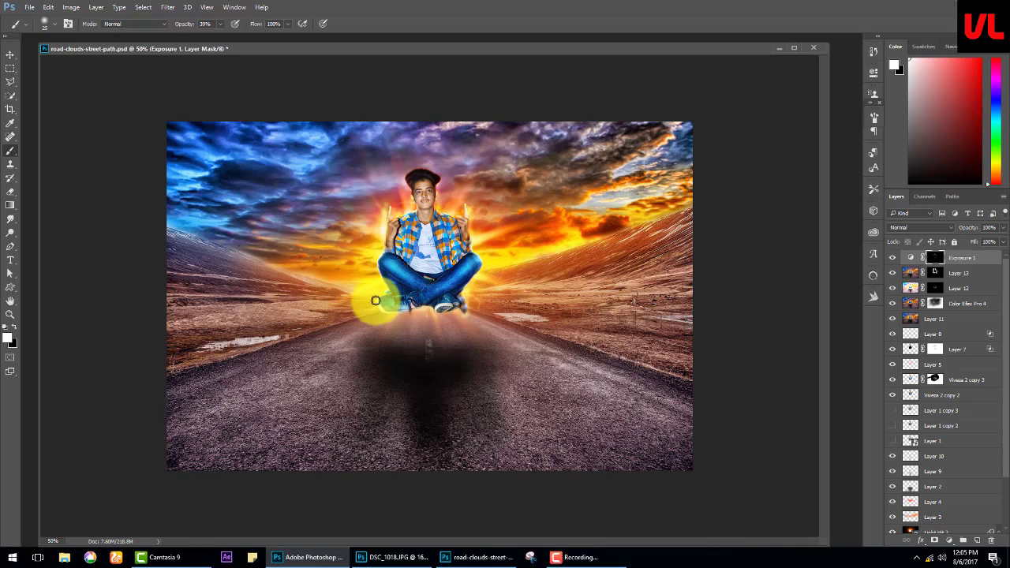
left_click(207, 24)
type("5")
key("Return")
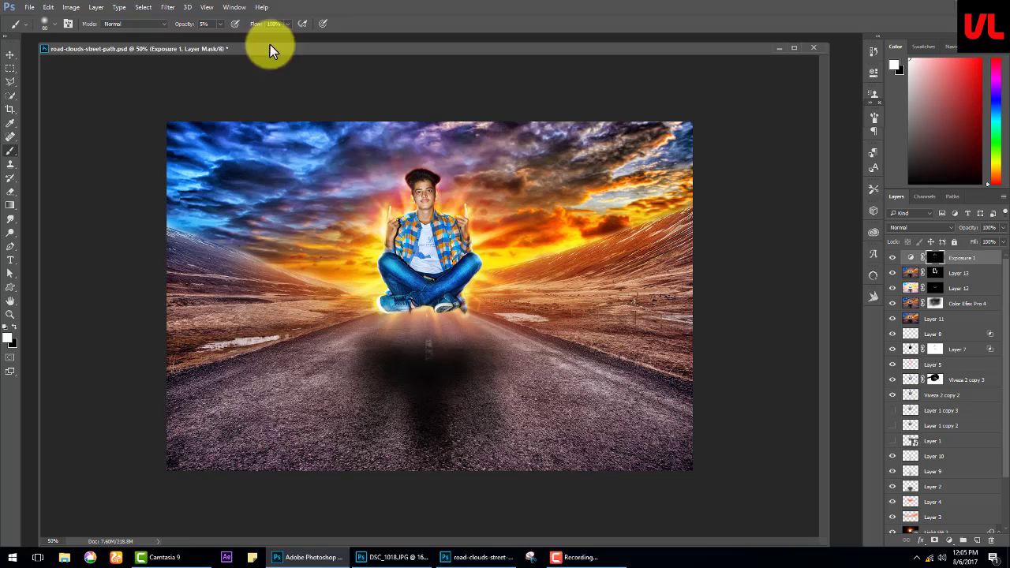
left_click(207, 24)
type("11")
key("Return")
left_click_drag(456, 313, 385, 292)
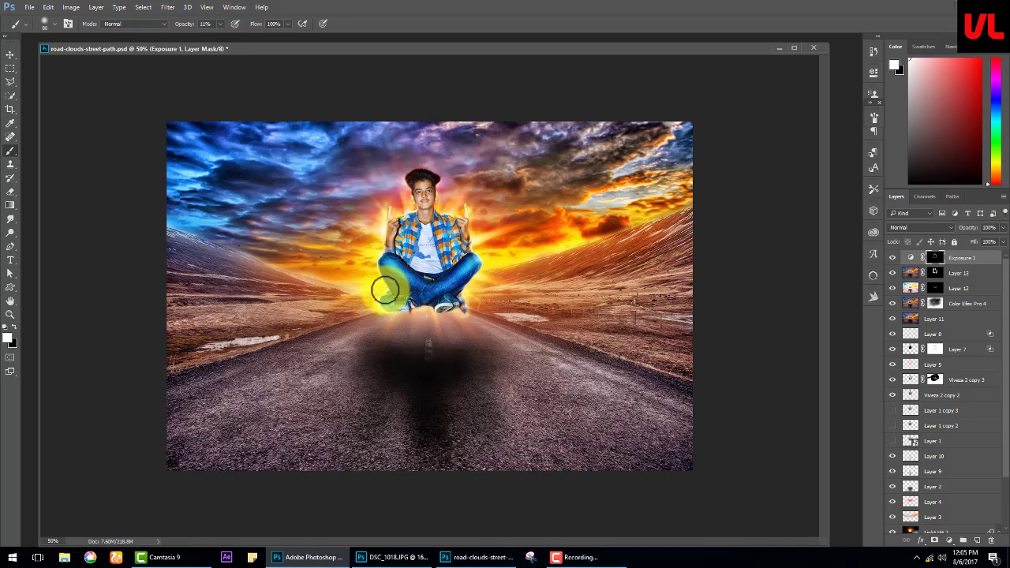
- Stamp visible layers into Layer 14, dodge the glow around the figure, then stamp Layer 15
key("ctrl+shift+alt+e")
key("x")
left_click(10, 232)
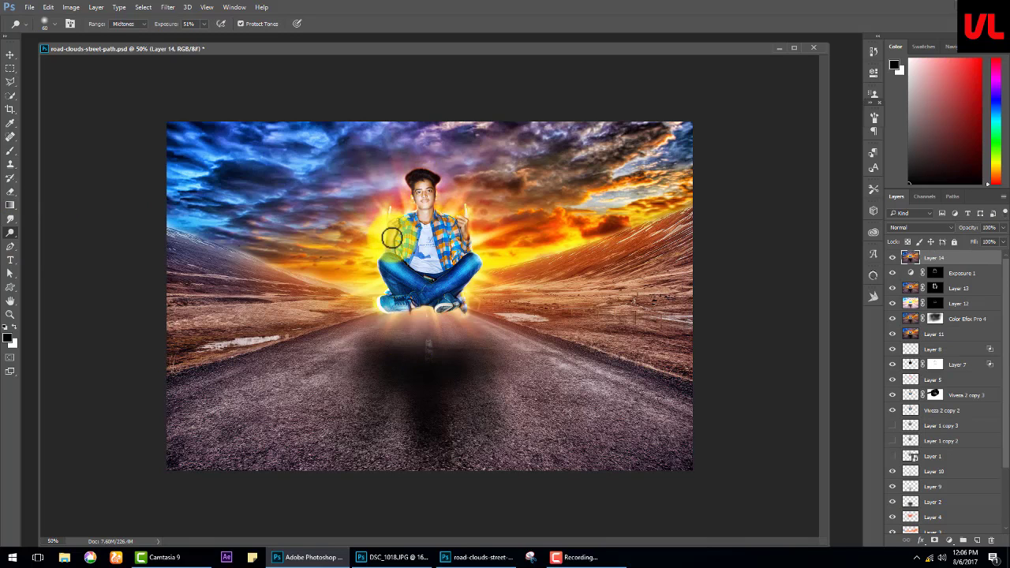
left_click(375, 340)
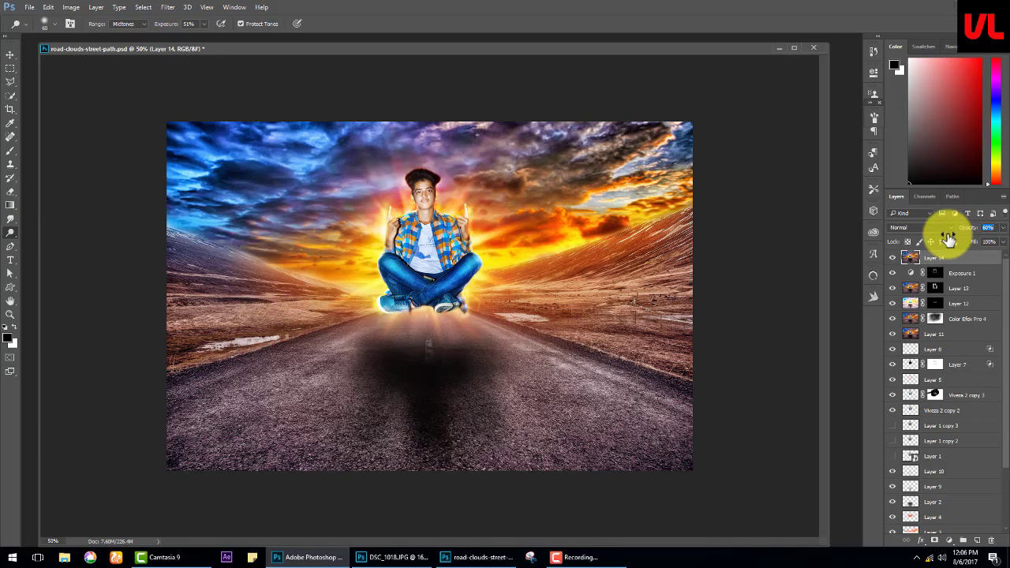
key("ctrl+shift+alt+e")
- Darken Layer 15's midtones with Levels and apply a Gaussian Blur to it
key("ctrl+l")
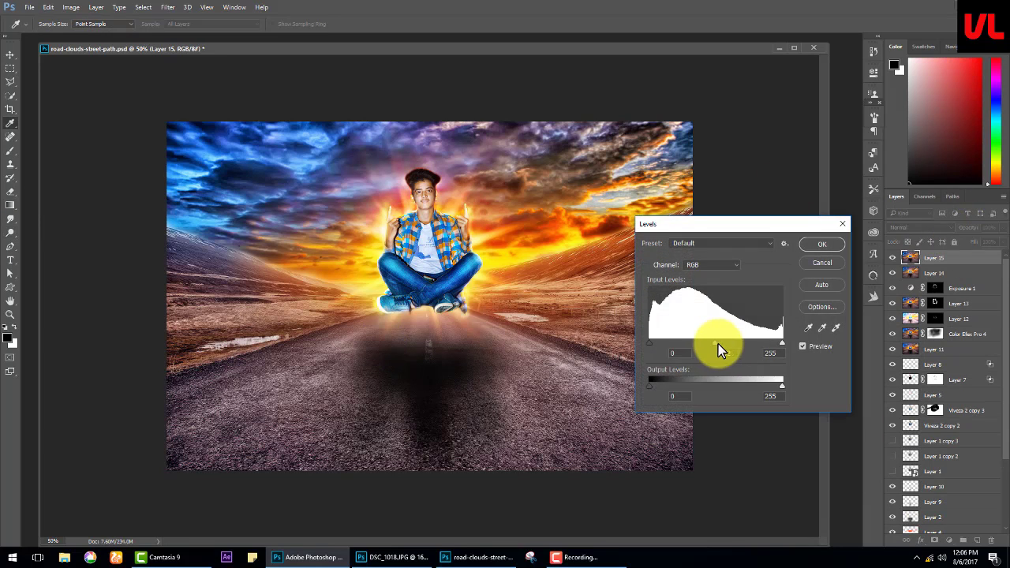
left_click_drag(718, 345, 739, 354)
key("Return")
left_click(168, 8)
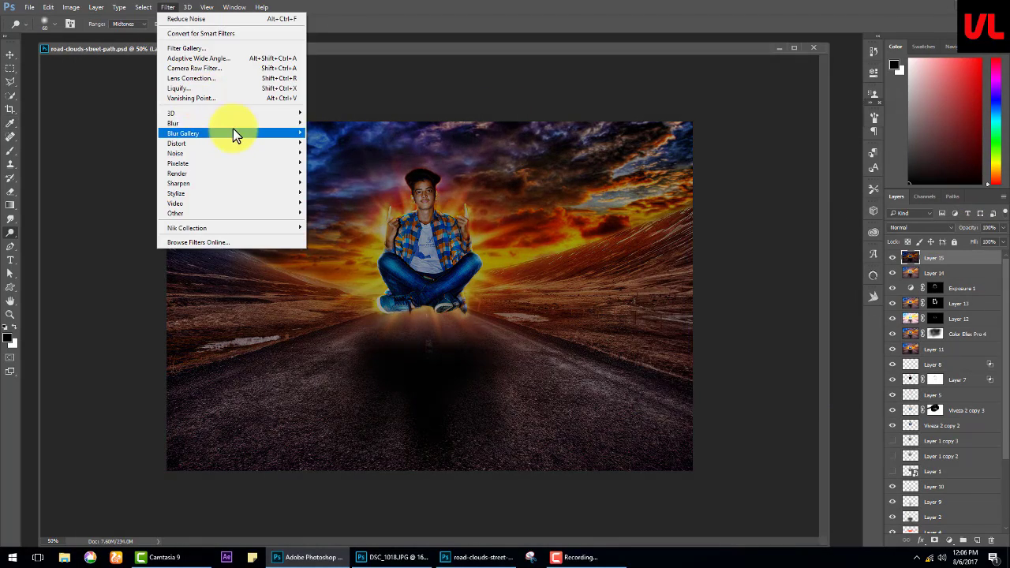
left_click(168, 7)
mouse_move(173, 123)
left_click(332, 164)
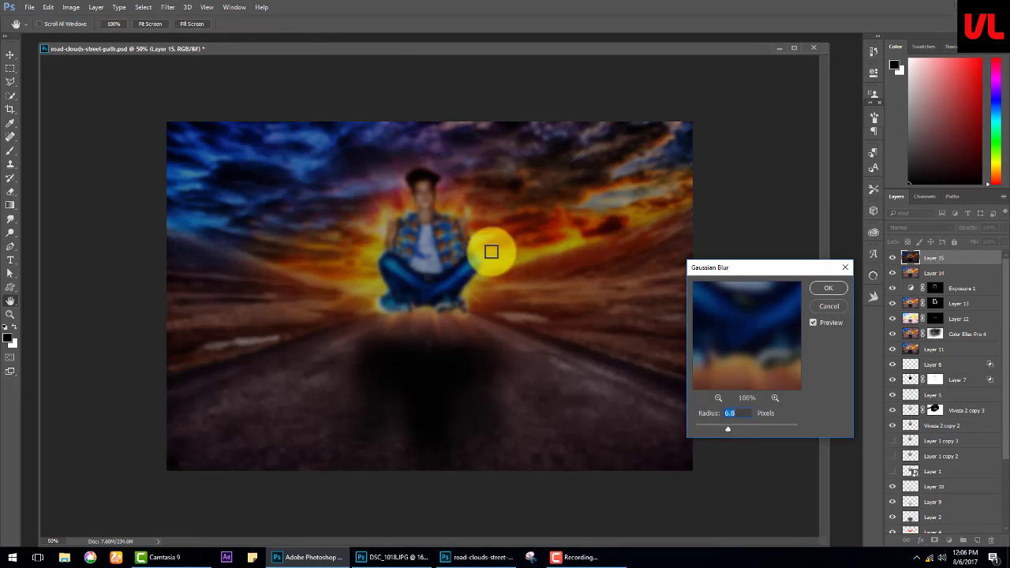
key("Return")
- Mask the blurred layer to keep the man and road sharp, then stamp into Layer 16
left_click(935, 541)
key("o")
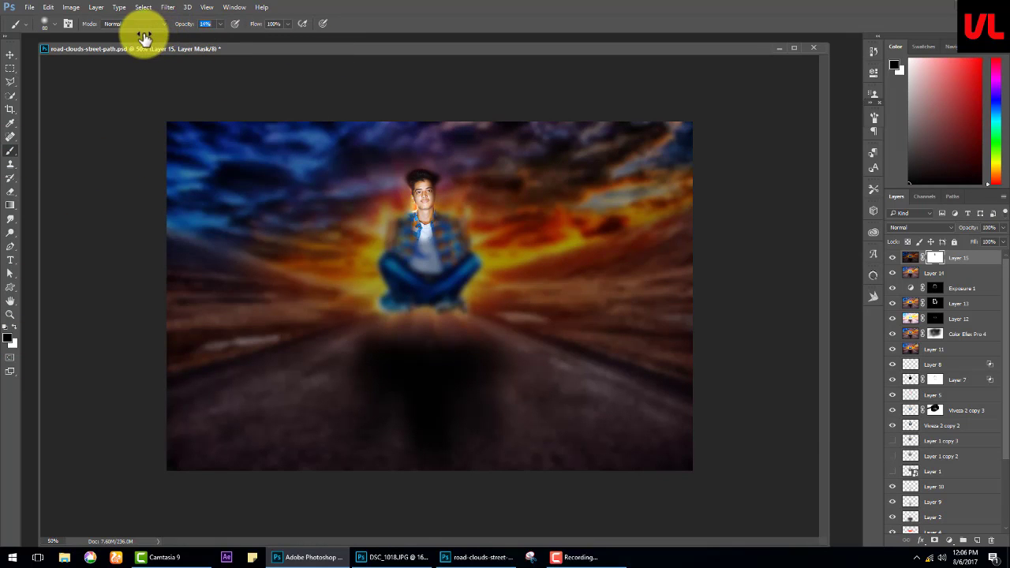
left_click_drag(423, 180, 454, 304)
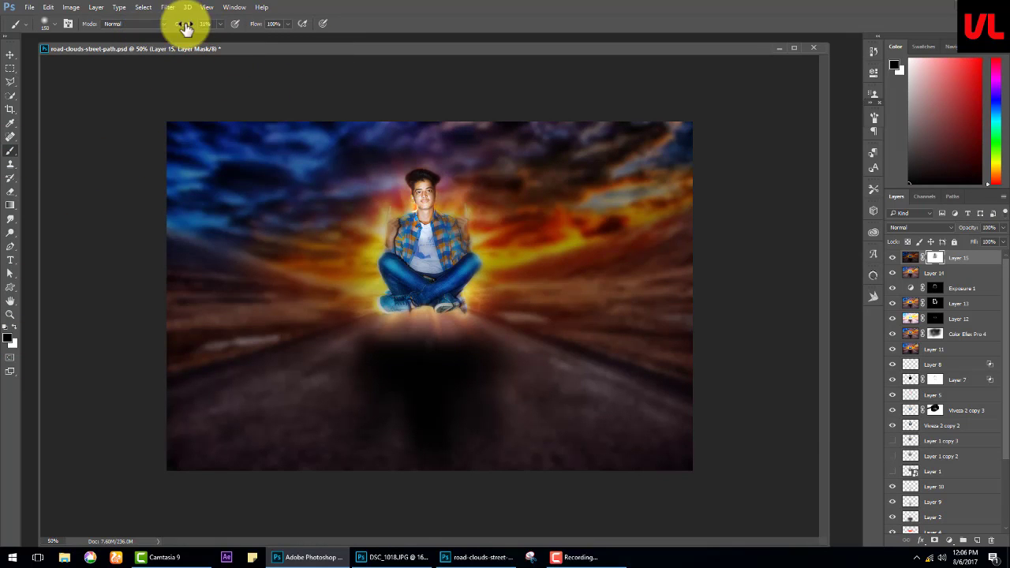
left_click(419, 183)
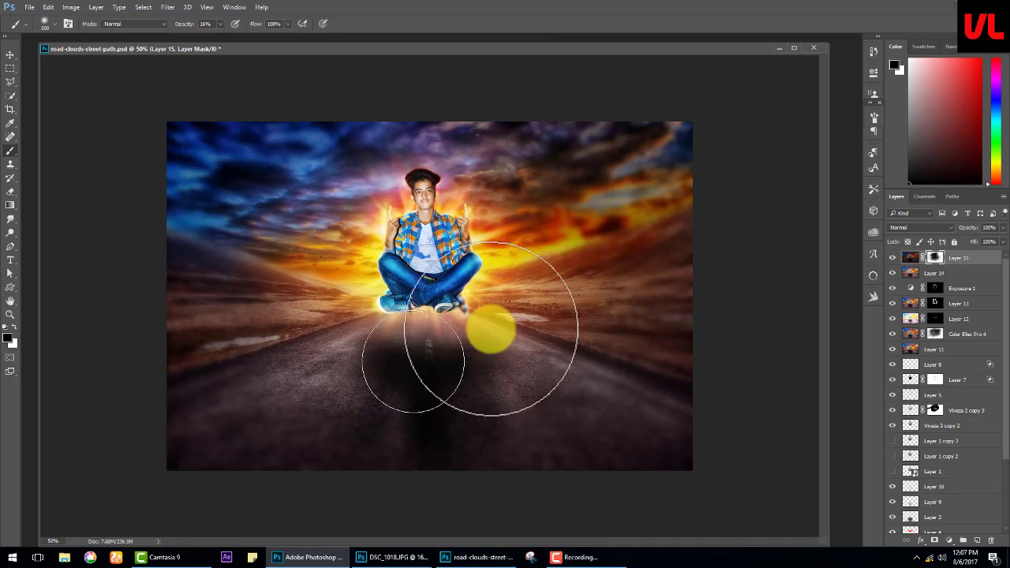
mouse_move(432, 365)
left_mouse_down()
mouse_move(267, 426)
mouse_move(579, 305)
left_mouse_up()
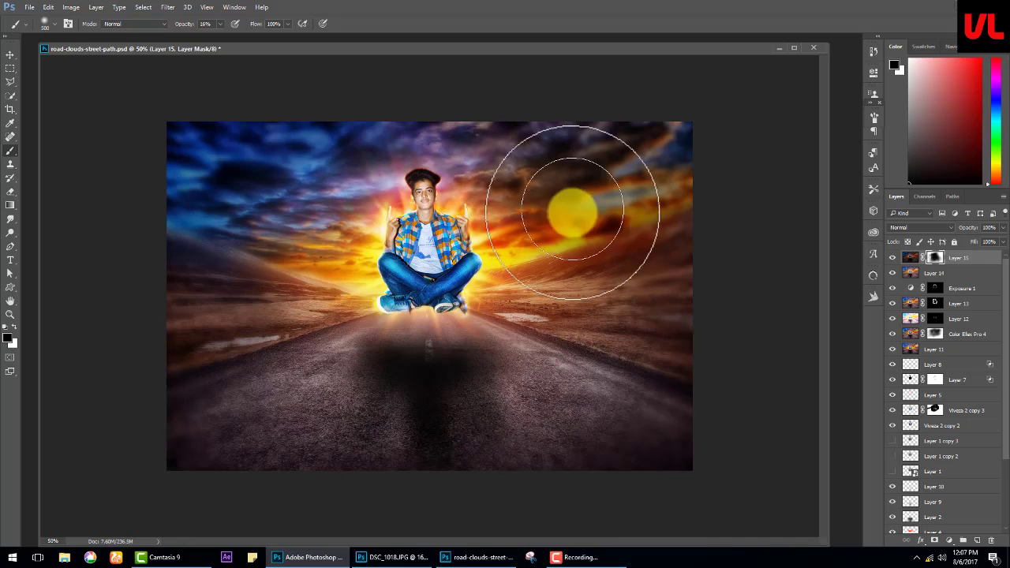
left_click_drag(195, 30, 199, 29)
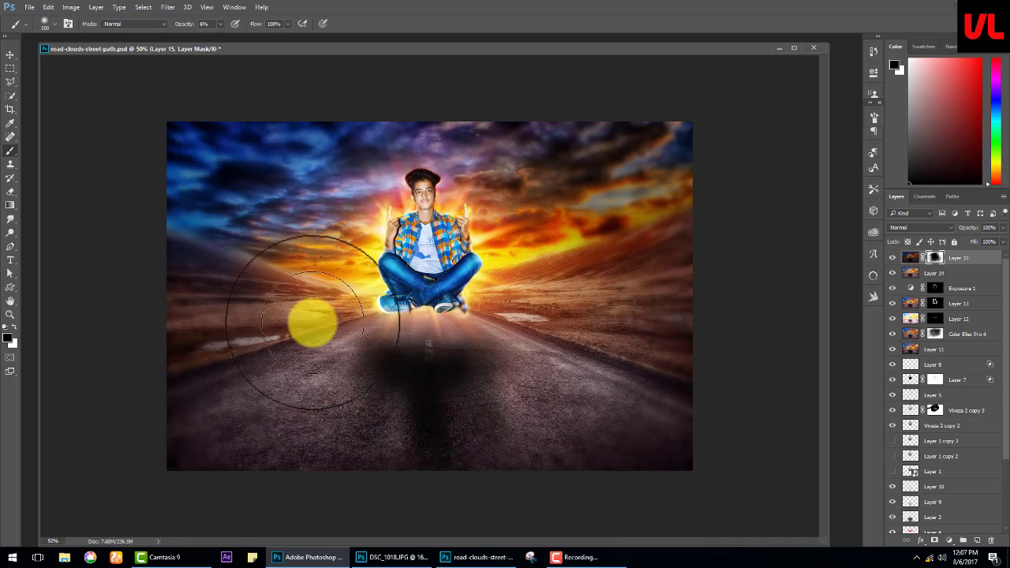
left_click_drag(413, 288, 426, 280)
key("ctrl+shift+alt+e")
- Add a Color Balance layer shifting Shadows toward red and magenta, and tune the Highlights
left_click(949, 541)
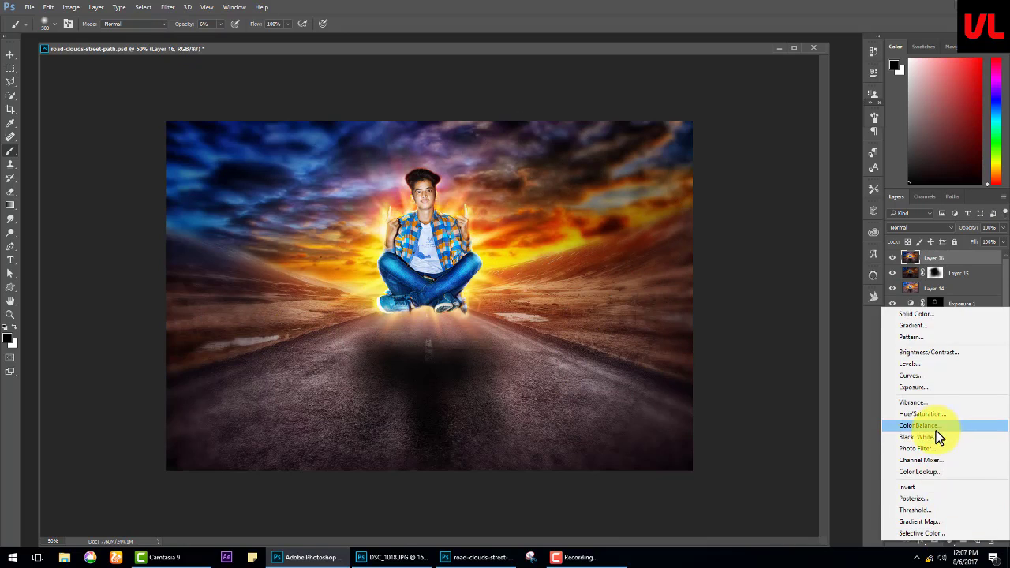
left_click(936, 426)
mouse_move(793, 129)
left_mouse_down()
mouse_move(780, 146)
mouse_move(794, 162)
mouse_move(793, 147)
mouse_move(784, 163)
mouse_move(796, 148)
mouse_move(790, 164)
mouse_move(783, 146)
left_mouse_up()
left_click(788, 104)
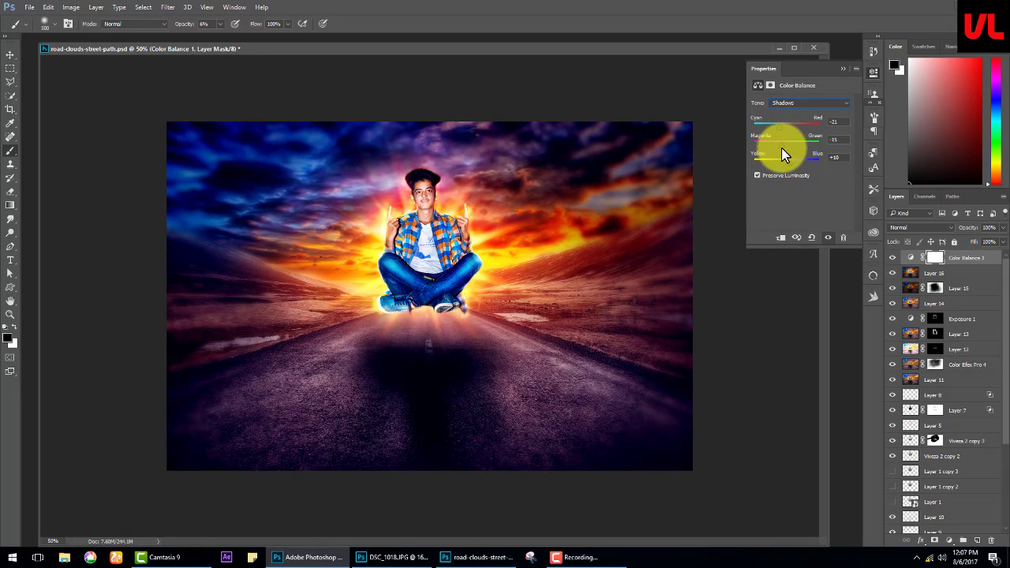
left_click(841, 69)
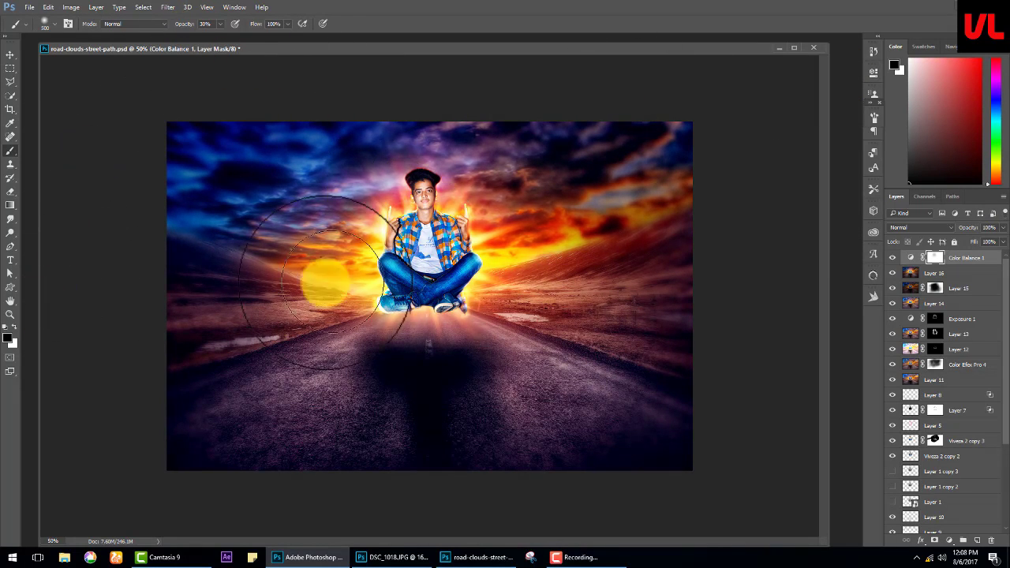
- Mask the colour grade off the road beside the figure and stamp into Layer 17
left_click_drag(326, 281, 444, 316)
mouse_move(249, 187)
left_mouse_down()
mouse_move(491, 142)
mouse_move(500, 406)
mouse_move(286, 286)
mouse_move(338, 300)
left_mouse_up()
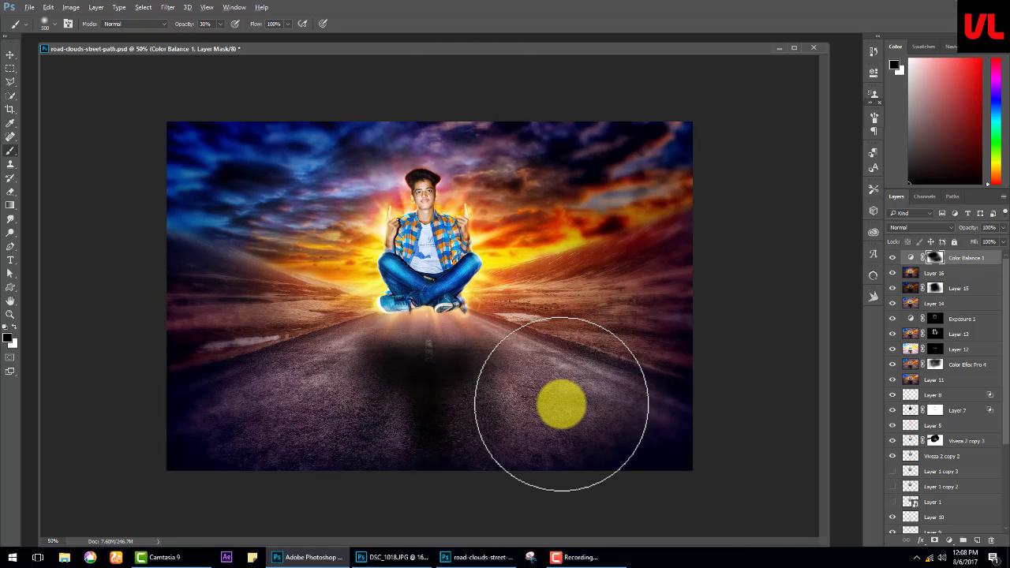
key("ctrl+shift+alt+e")
left_click(168, 7)
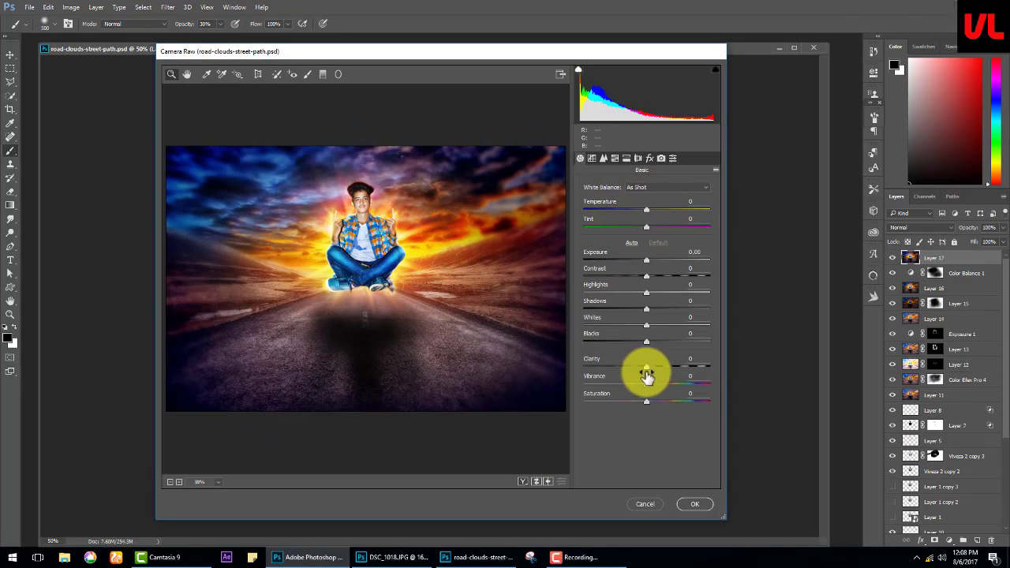
- Raise Clarity, Vibrance, Blacks and Highlights in Camera Raw and apply the edits to Layer 17
mouse_move(647, 368)
left_mouse_down()
mouse_move(606, 371)
mouse_move(650, 368)
mouse_move(663, 384)
left_mouse_up()
mouse_move(646, 341)
left_mouse_down()
mouse_move(672, 345)
mouse_move(644, 330)
mouse_move(652, 319)
mouse_move(609, 312)
mouse_move(665, 322)
mouse_move(608, 293)
mouse_move(655, 297)
left_mouse_up()
left_click(648, 277)
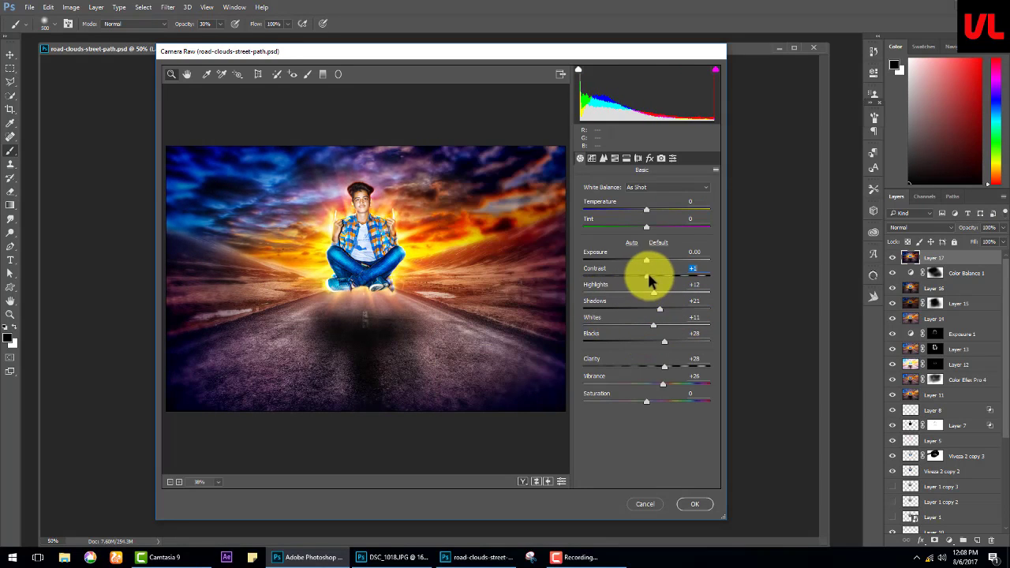
left_click(695, 504)
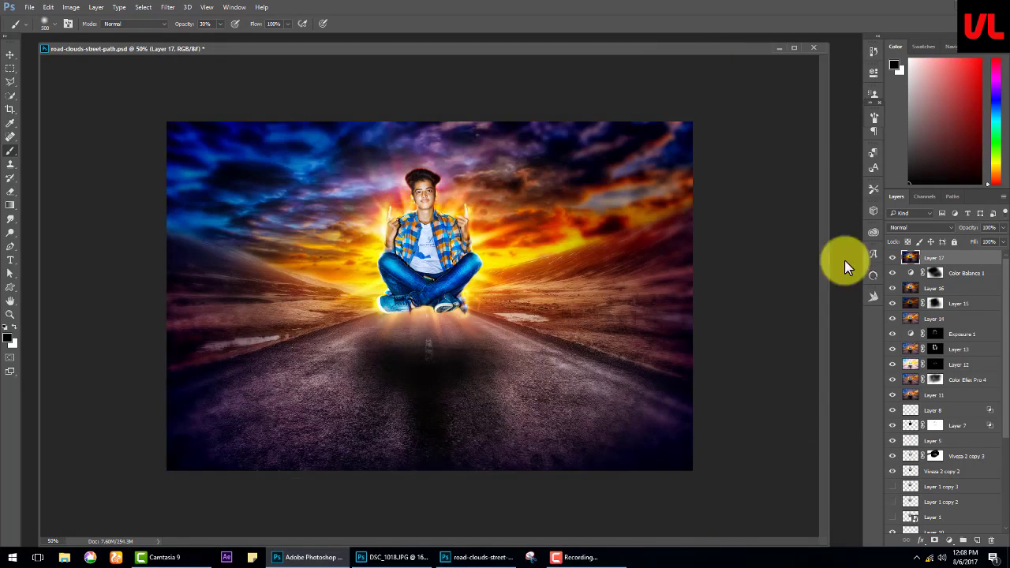
left_click(892, 258)
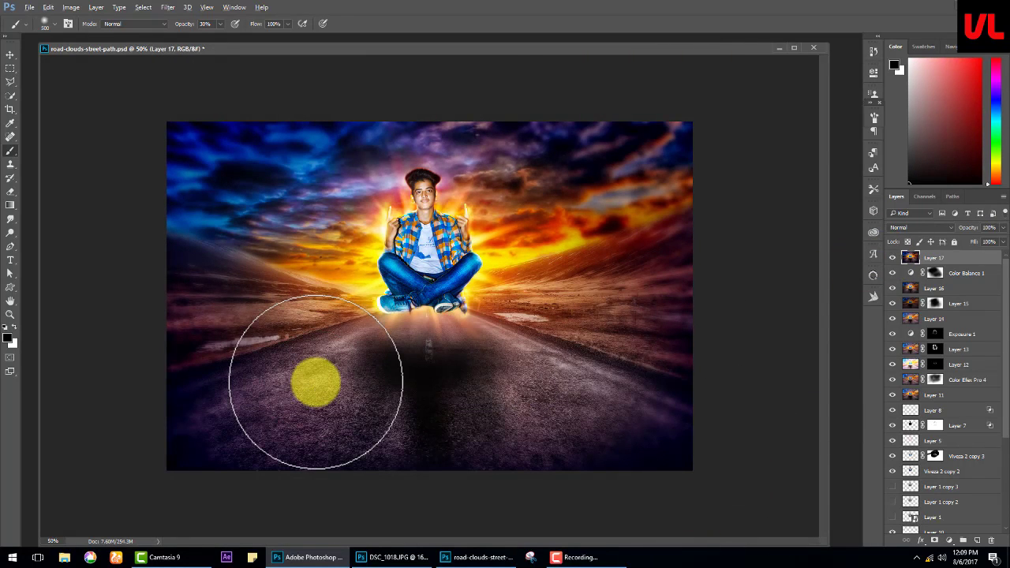
- Stamp the finished image into Layer 18 and save the composite
key("ctrl+shift+alt+e")
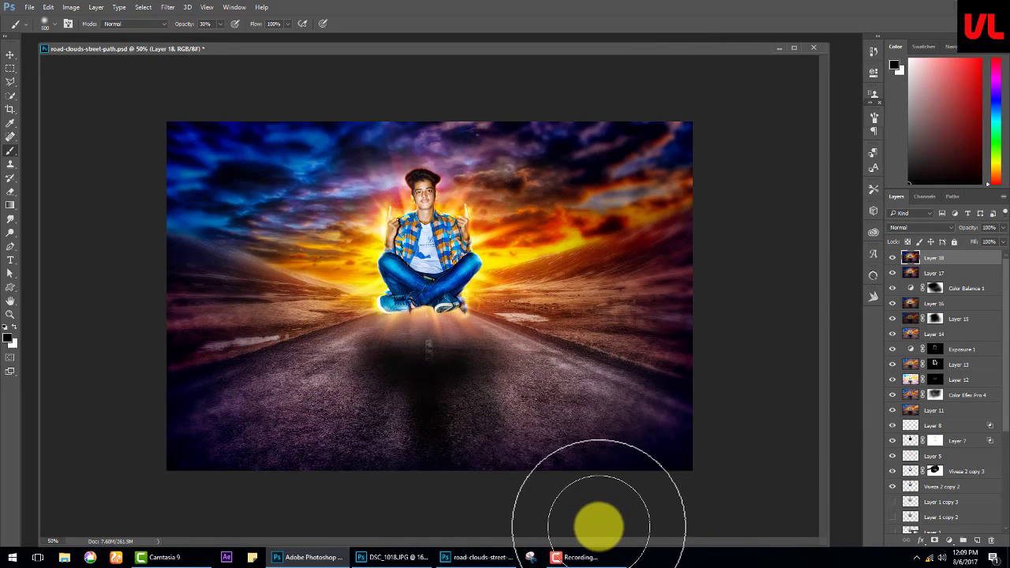
left_click(11, 54)
left_click(28, 7)
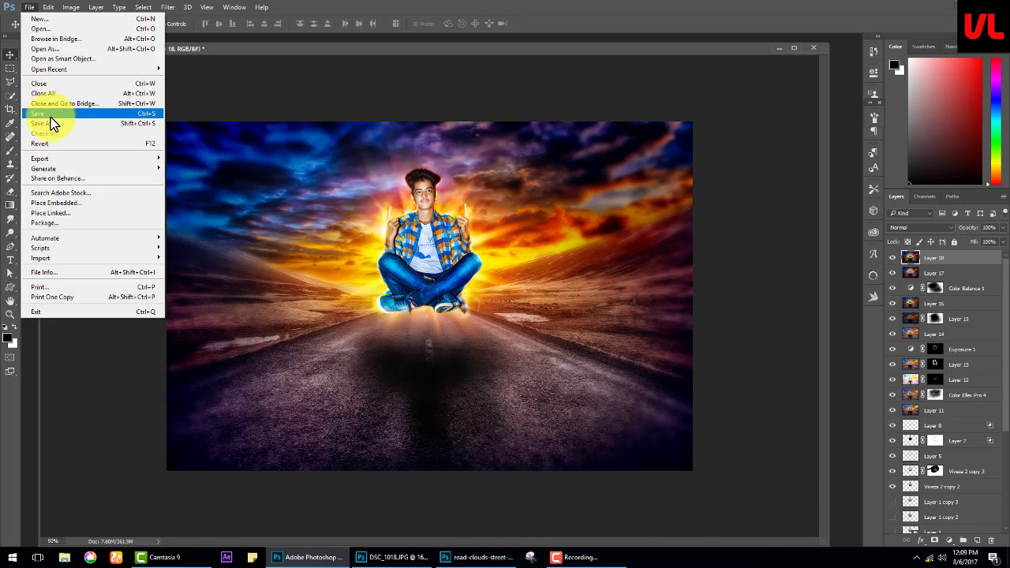
left_click(600, 555)
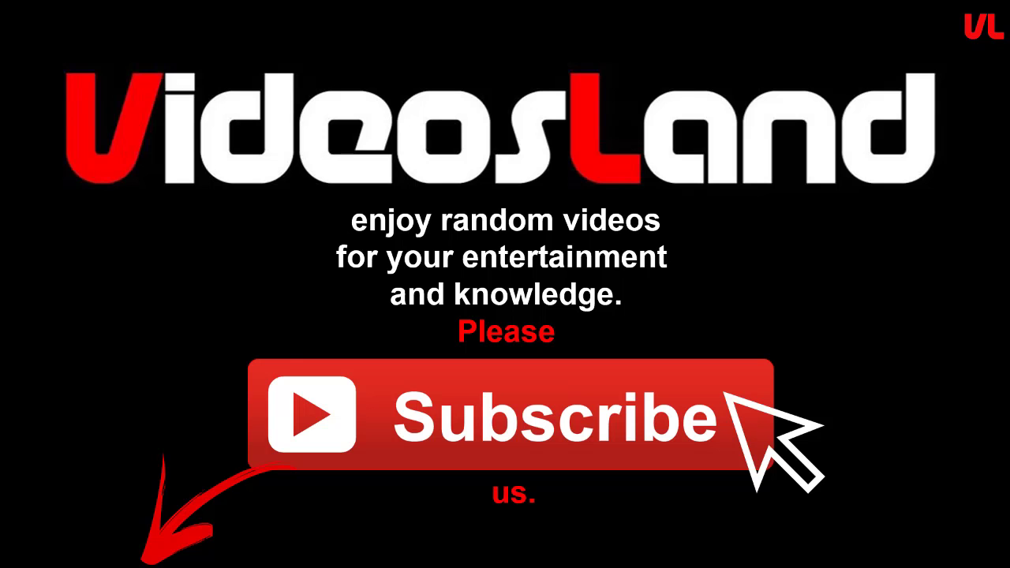